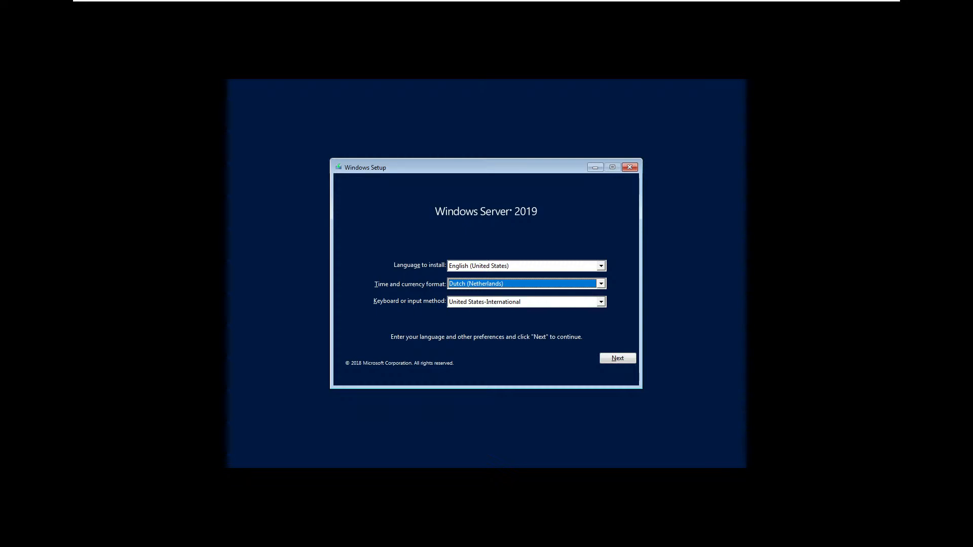
Keep English (United States) as the install language and launch the Windows Server installation.
click(601, 266)
click(601, 266)
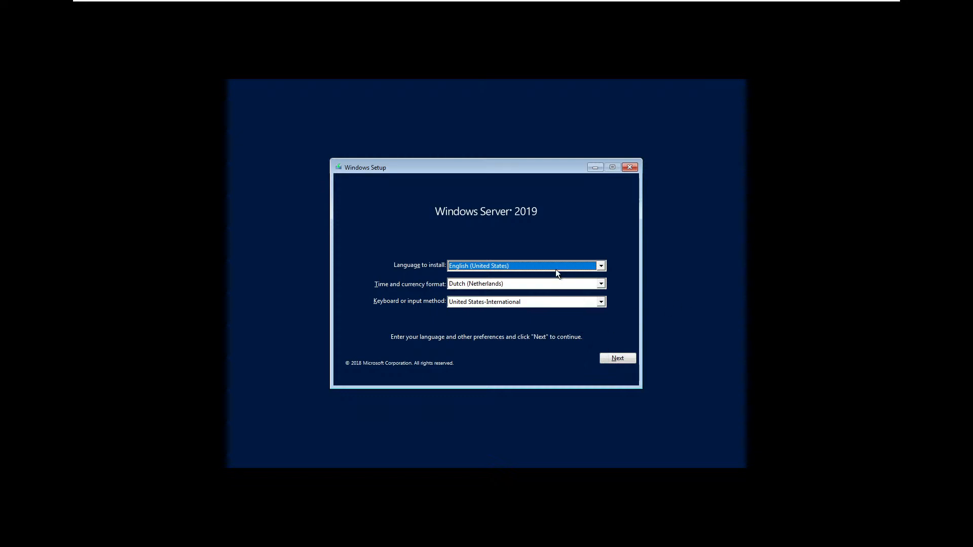
click(619, 358)
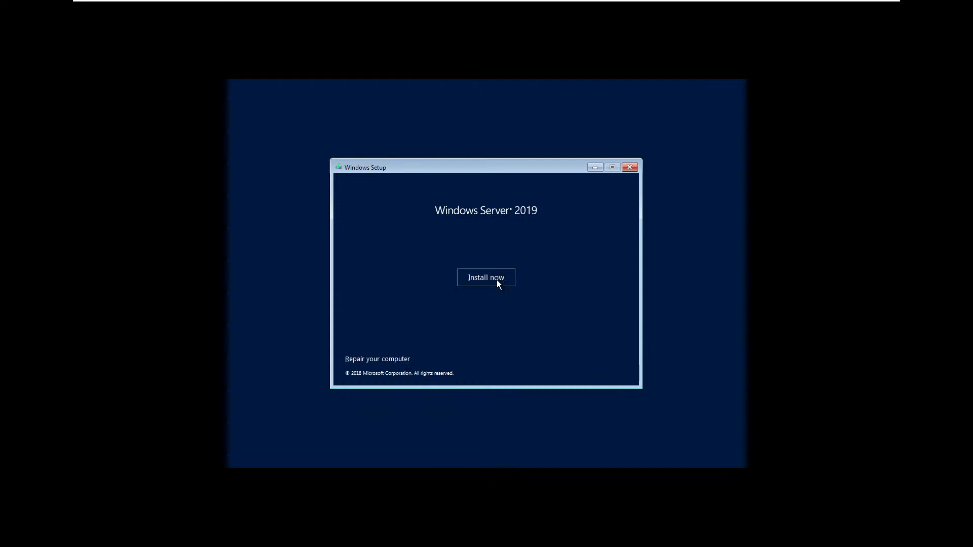
click(496, 283)
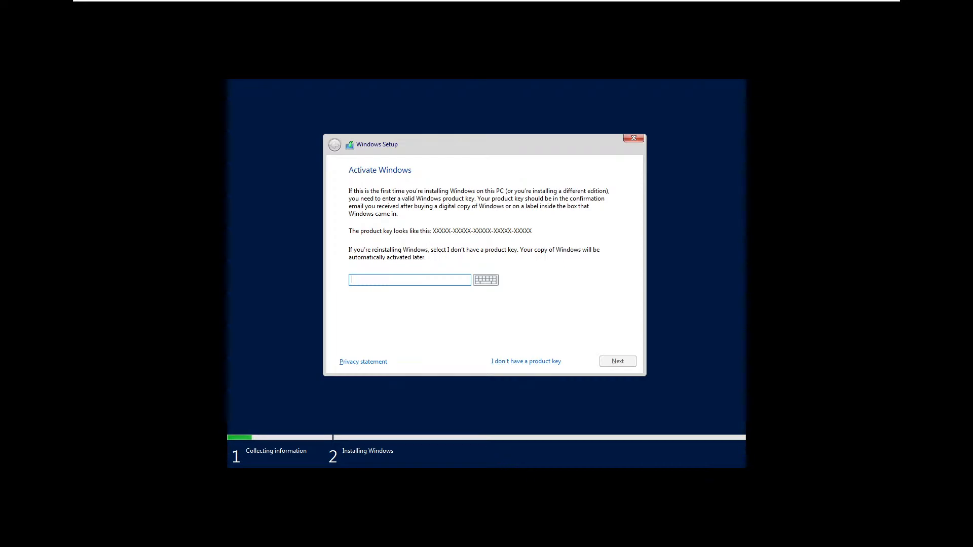
Skip product key entry with 'I don't have a product key'.
click(525, 361)
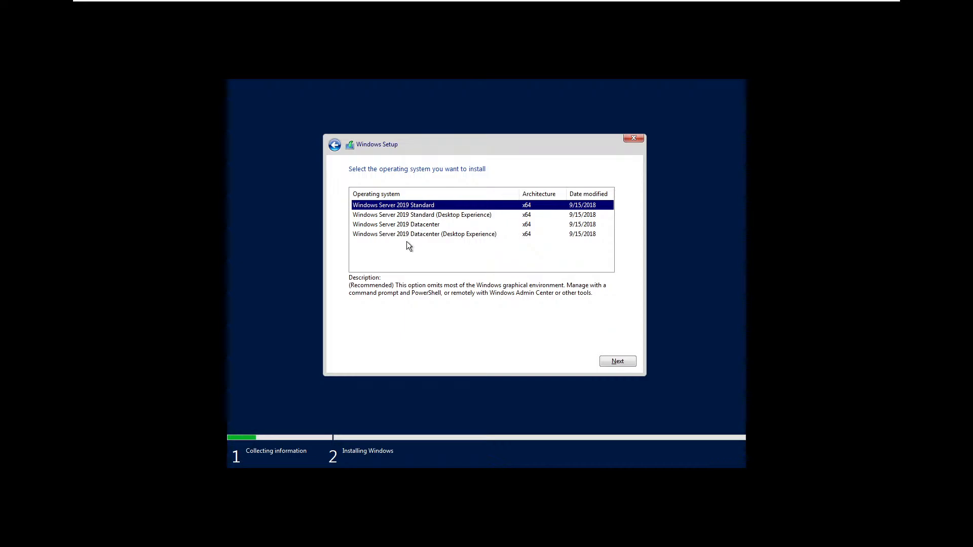
Select Windows Server 2019 Standard (Desktop Experience) in the operating system list.
click(458, 218)
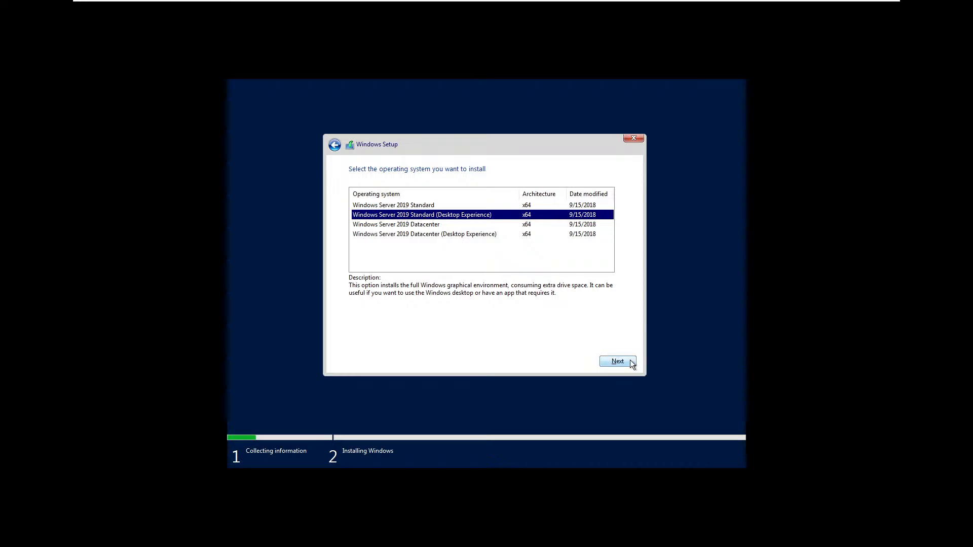
Compare Datacenter and Standard (Desktop Experience), ending with Standard (Desktop Experience) selected.
click(497, 245)
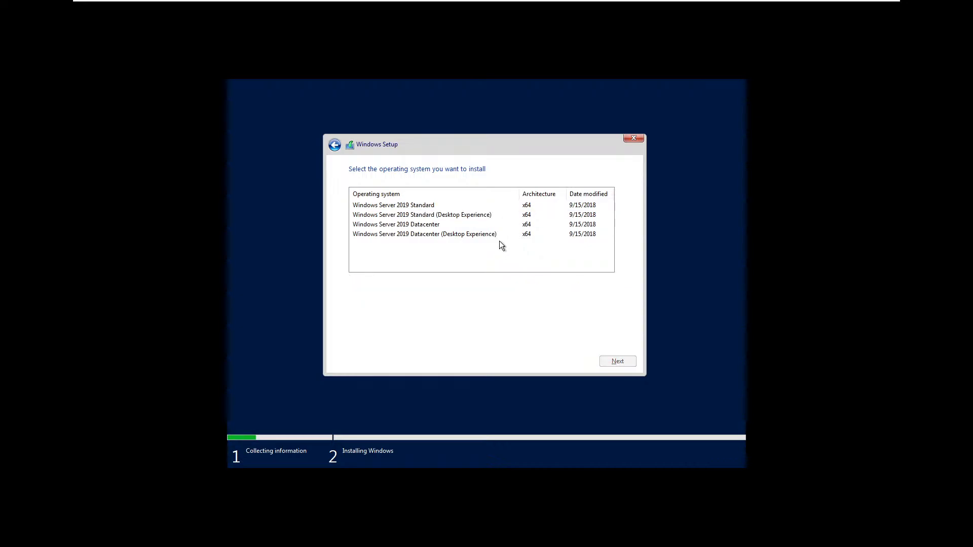
click(504, 236)
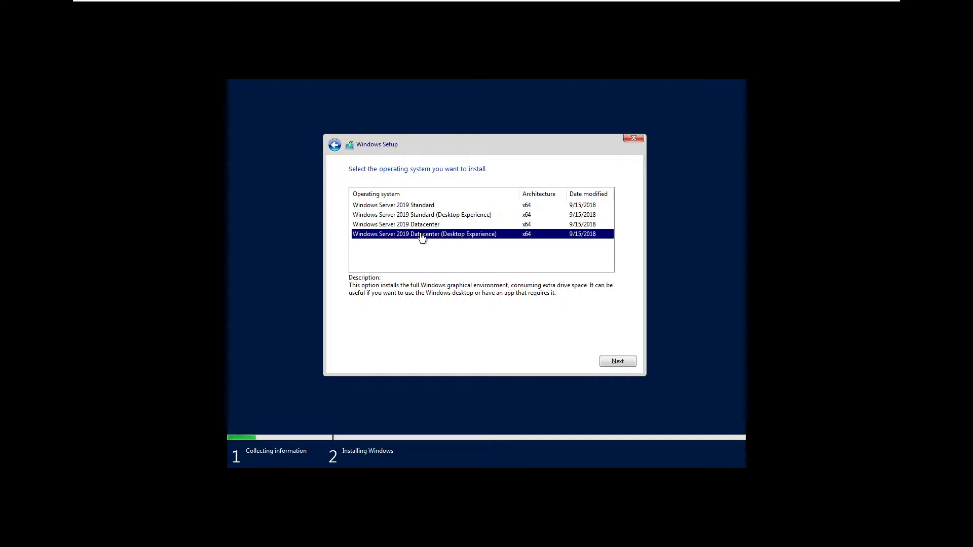
click(473, 217)
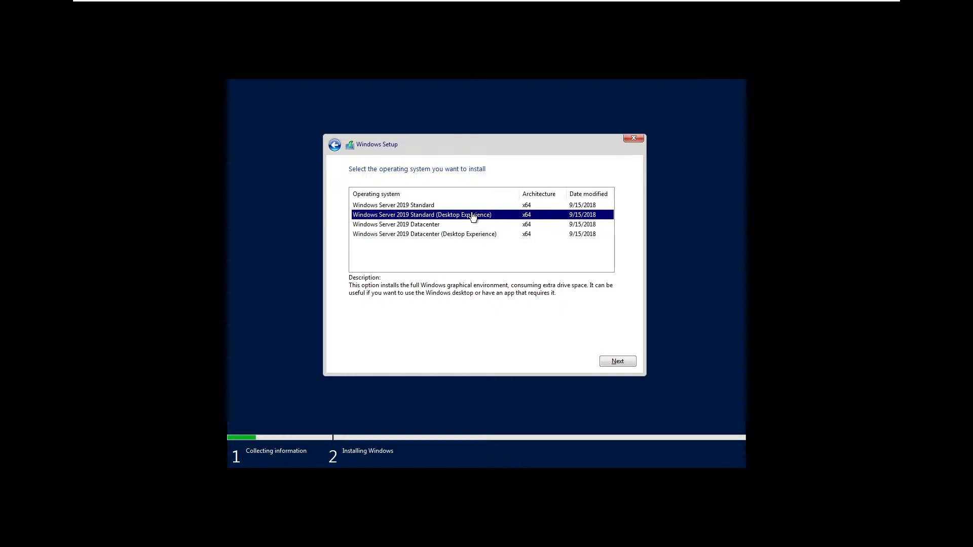
click(456, 236)
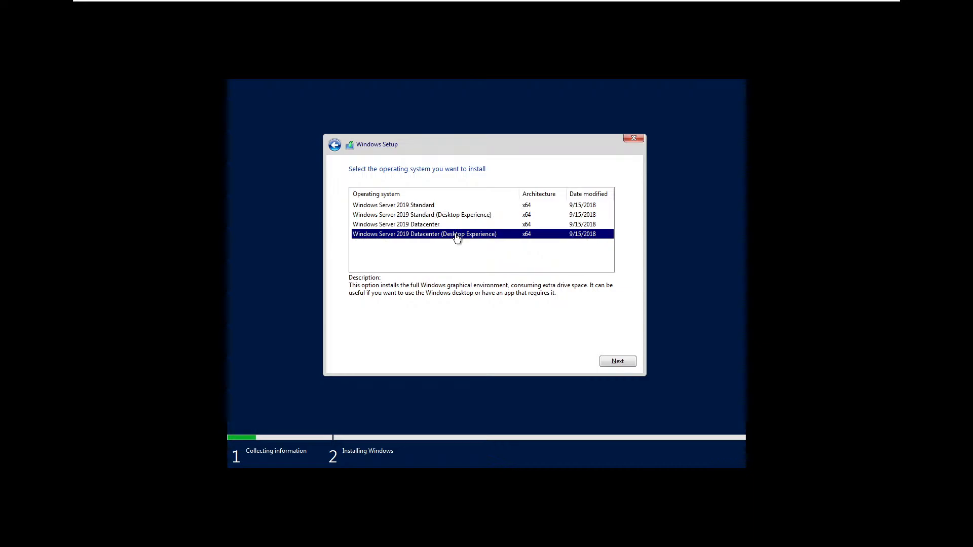
click(484, 217)
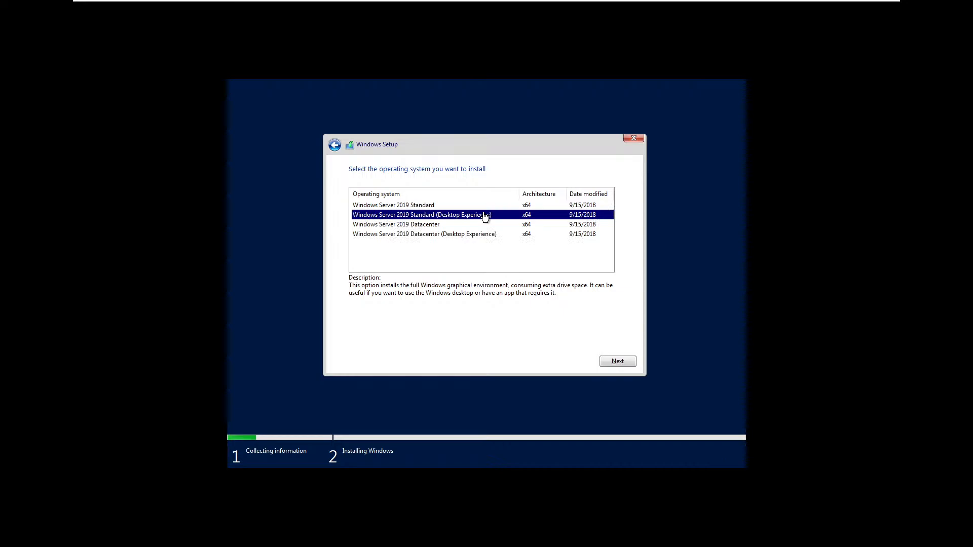
Continue to the license page, accept the license terms, and scroll through the text.
click(612, 357)
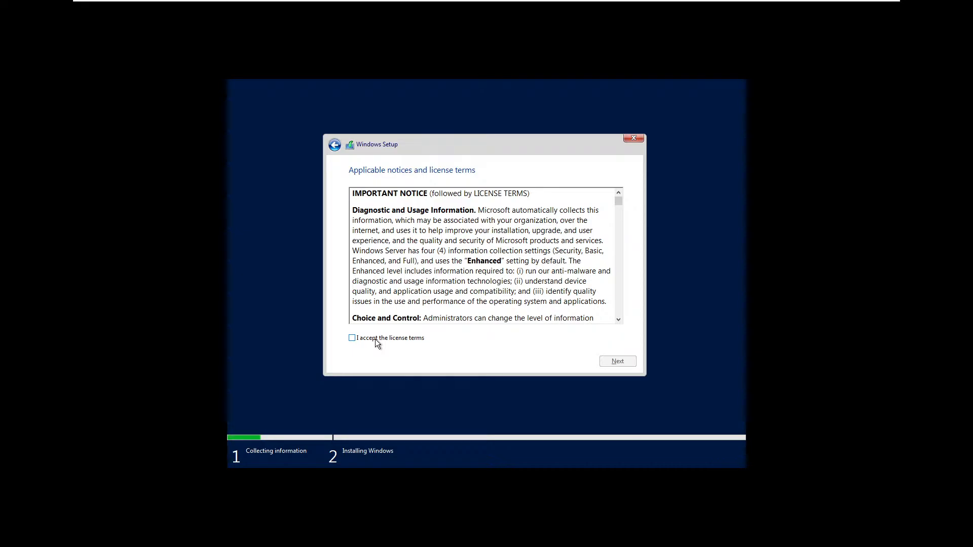
click(375, 339)
scroll(454, 242, down, 5)
scroll(454, 242, down, 10)
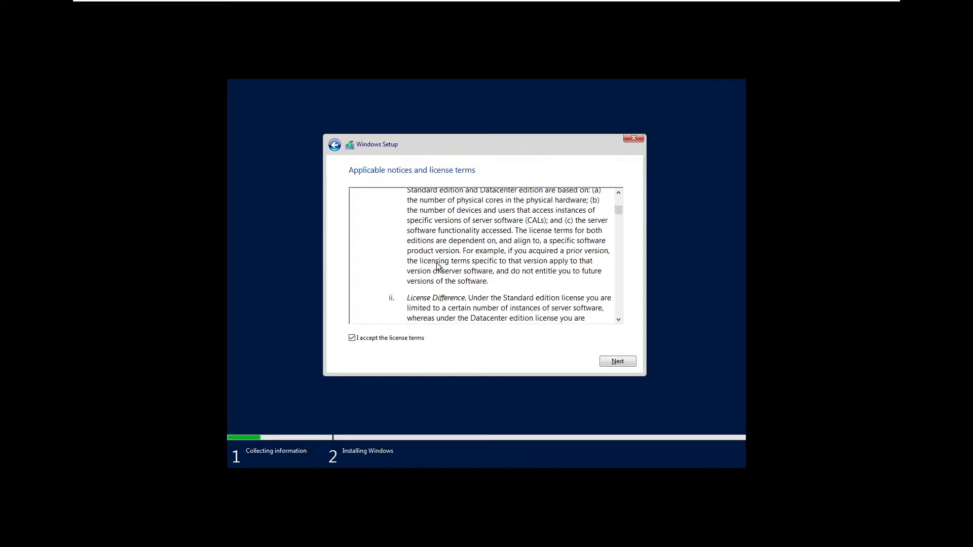
scroll(437, 283, down, 1)
scroll(455, 258, up, 8)
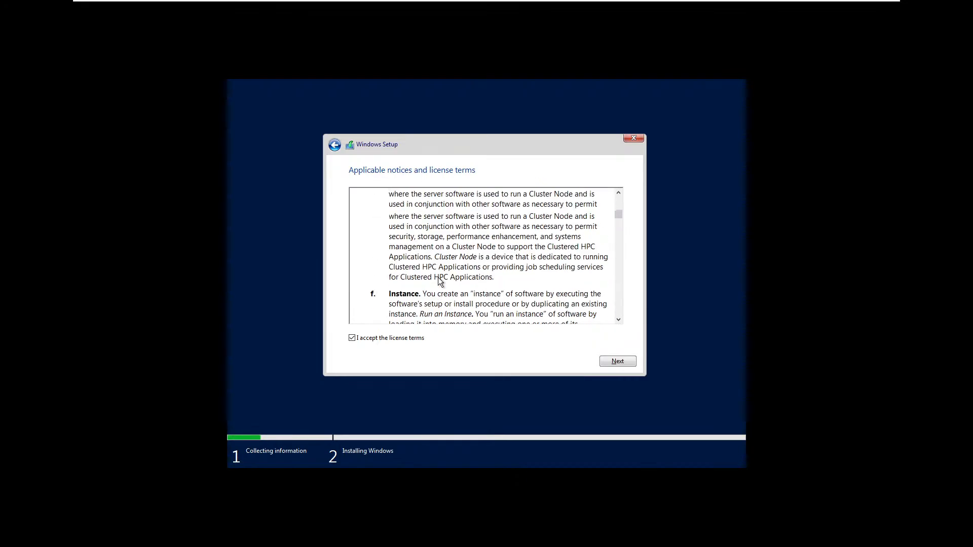
scroll(455, 258, down, 6)
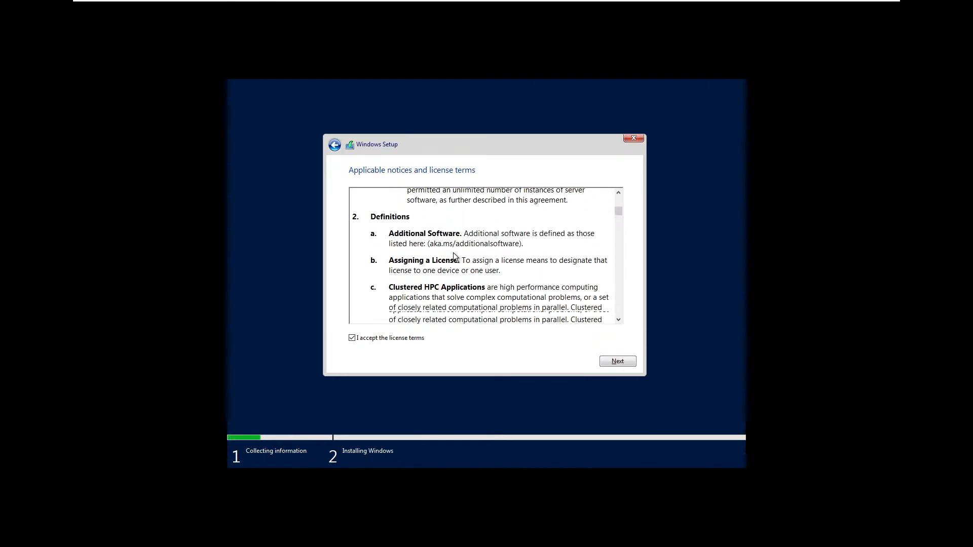
Move past the accepted license terms to the installation type page.
click(618, 361)
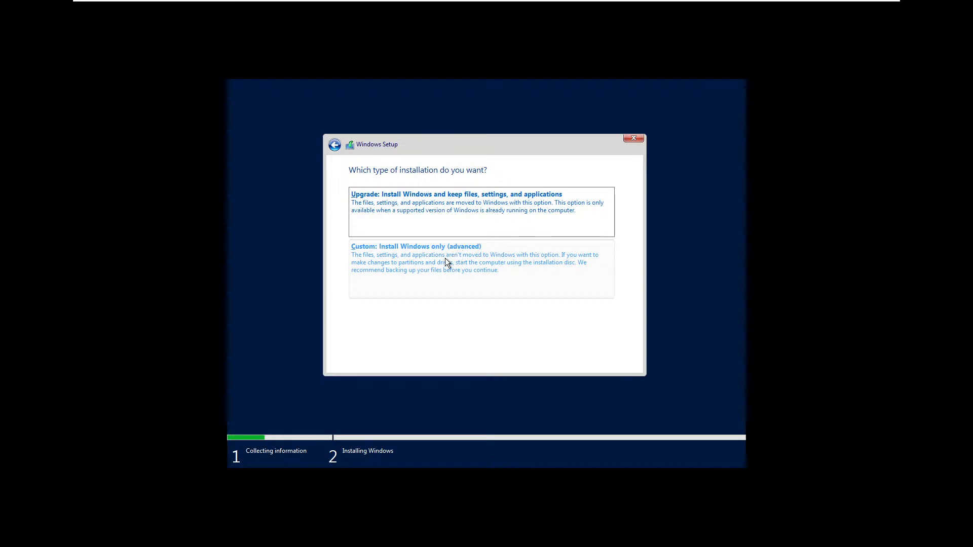
Choose Custom: Install Windows only (advanced) and install onto Drive 0 Unallocated Space.
click(471, 272)
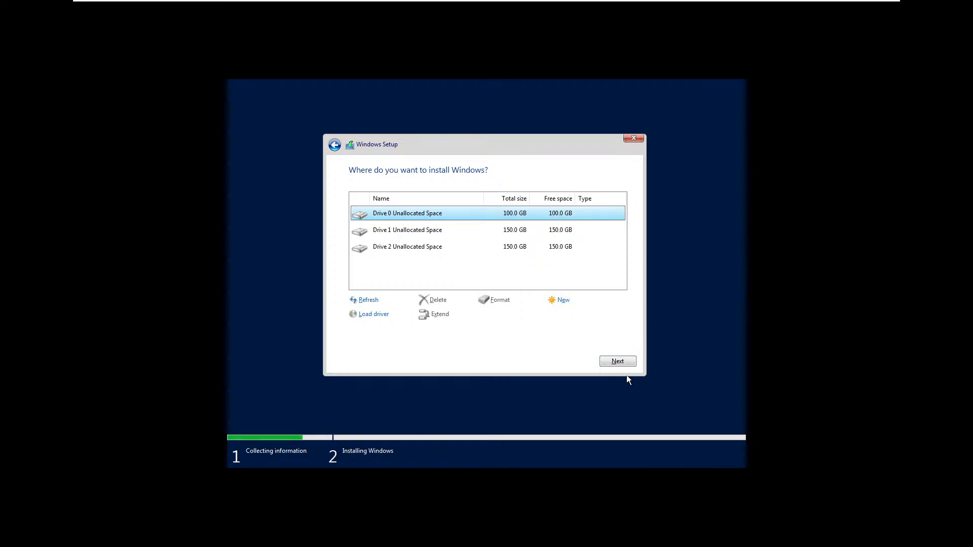
click(626, 360)
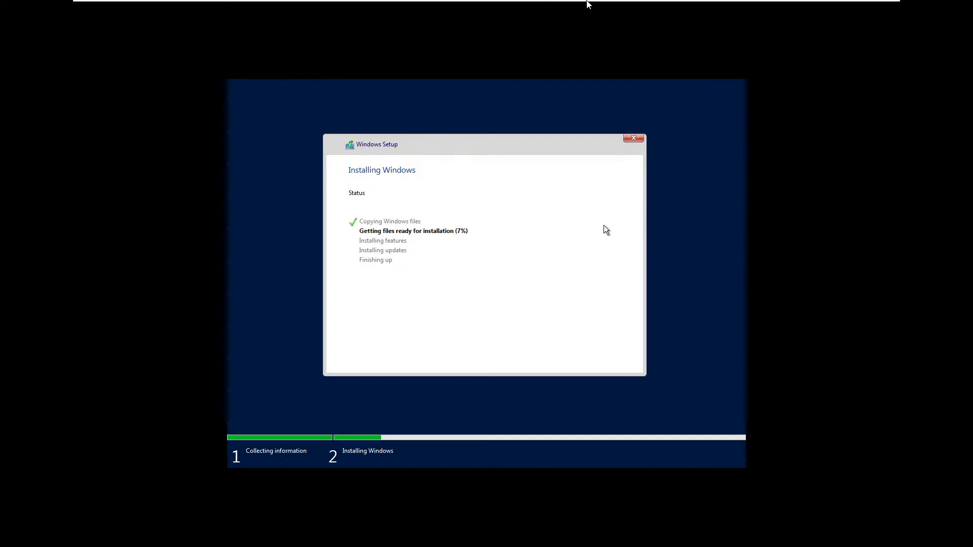
Switch to the Windows 10 x64 virtual machine tab while Setup prepares files.
mouse_move(580, 3)
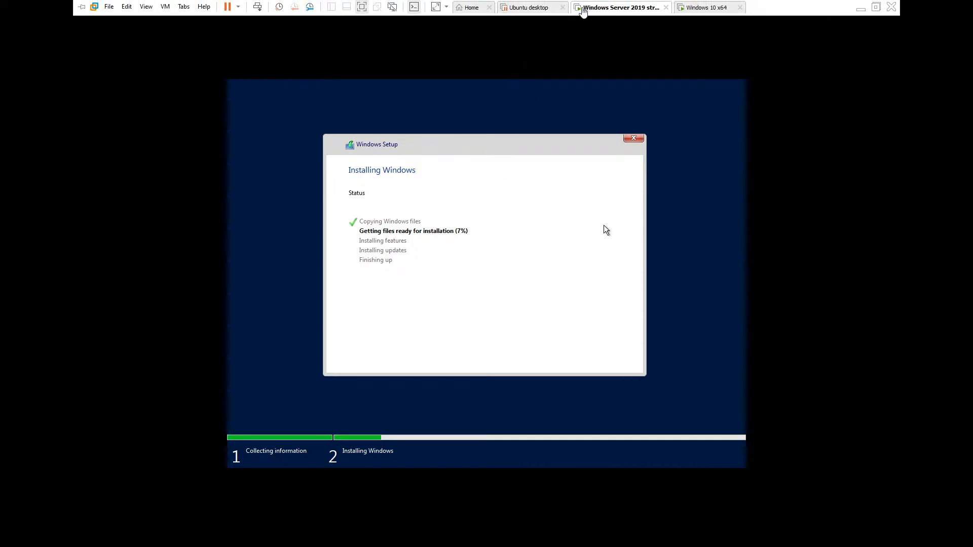
click(690, 9)
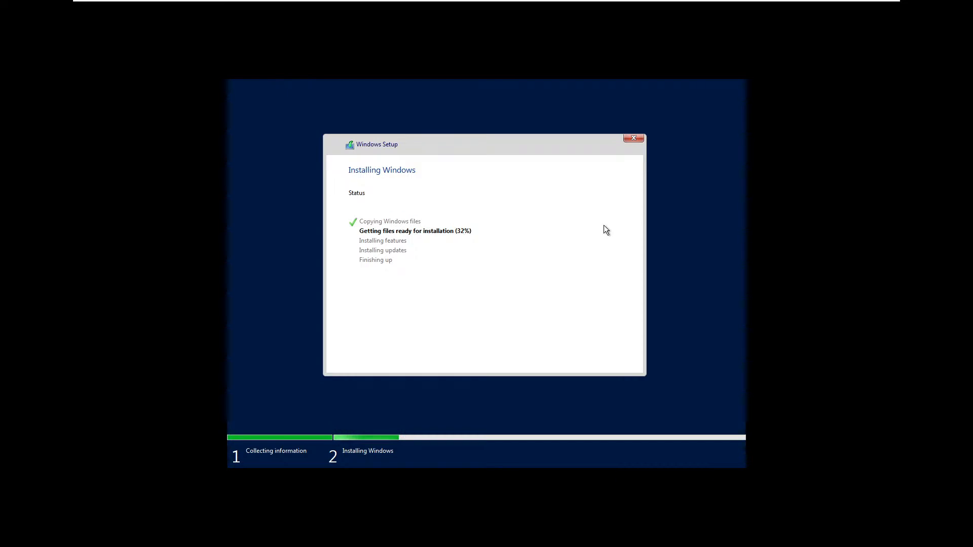
Release input from the VM with Ctrl+Alt while file preparation continues toward 74%.
key(ctrl+alt)
mouse_move(183, 4)
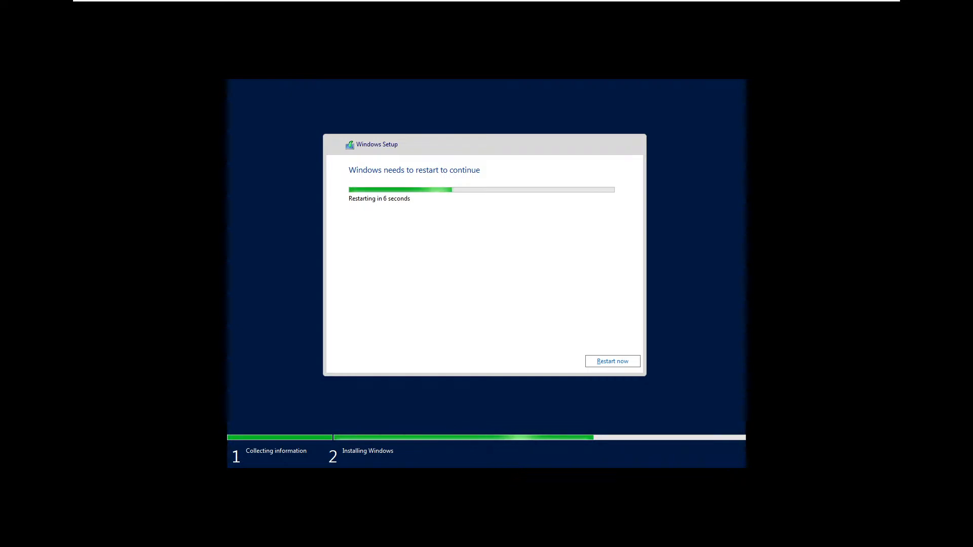
Restart the server immediately instead of waiting for the countdown.
click(619, 364)
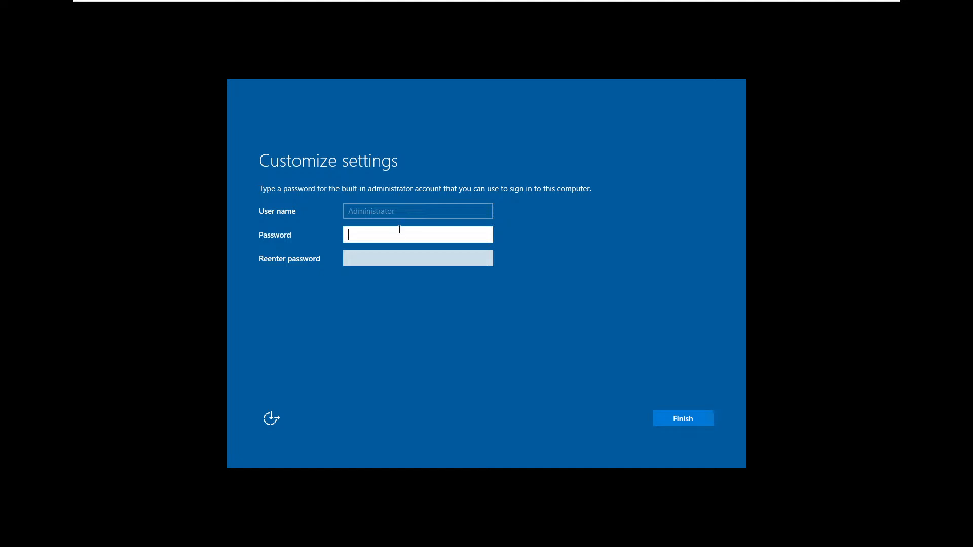
Enter the built-in Administrator password, verify it with the reveal icon, confirm it, and submit.
text(••••••••)
key(BackSpace)
key(BackSpace)
key(BackSpace)
key(BackSpace)
key(BackSpace)
key(BackSpace)
key(BackSpace)
key(BackSpace)
text(••••••••)
click(487, 236)
click(487, 236)
click(467, 256)
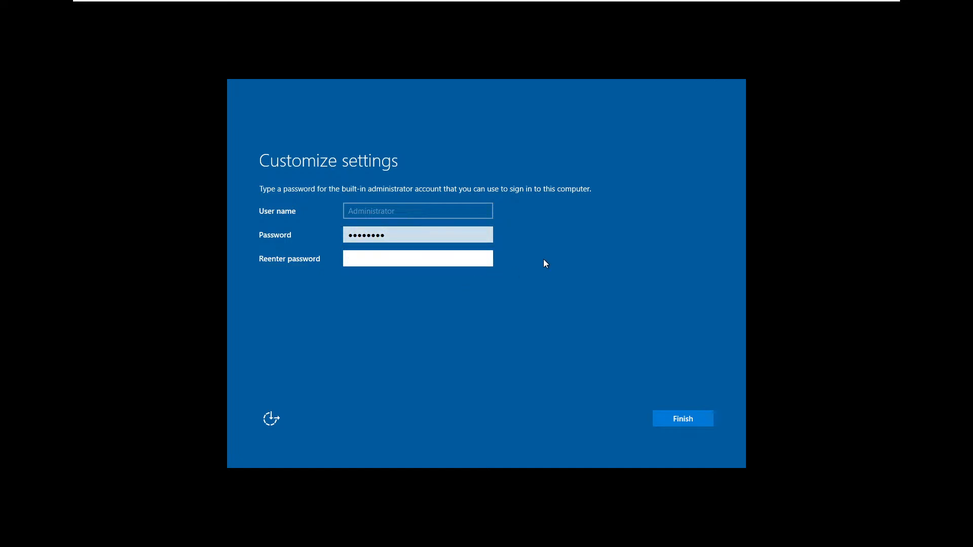
text(P@ssw0rd!)
key(Return)
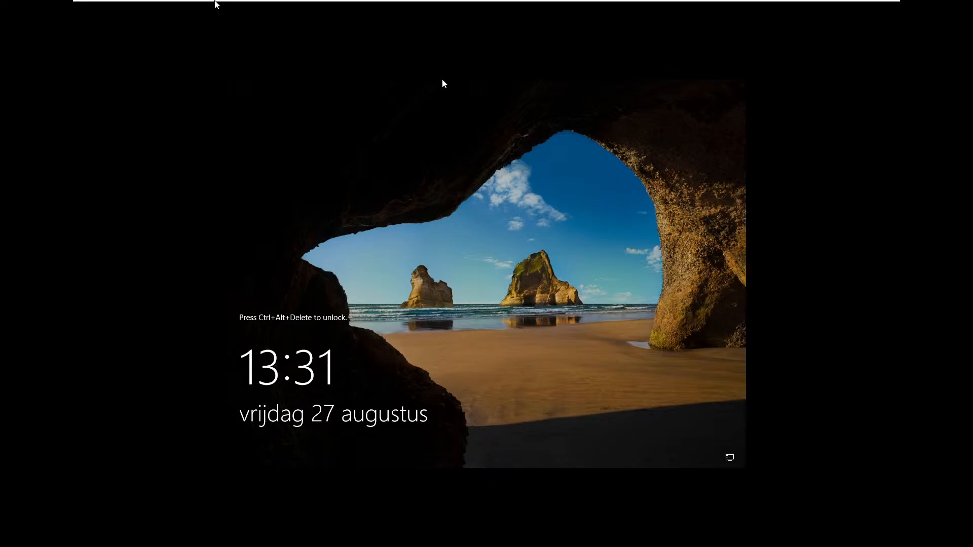
Send Ctrl+Alt+Del from the VMware toolbar and sign in with the Administrator password.
mouse_move(215, 3)
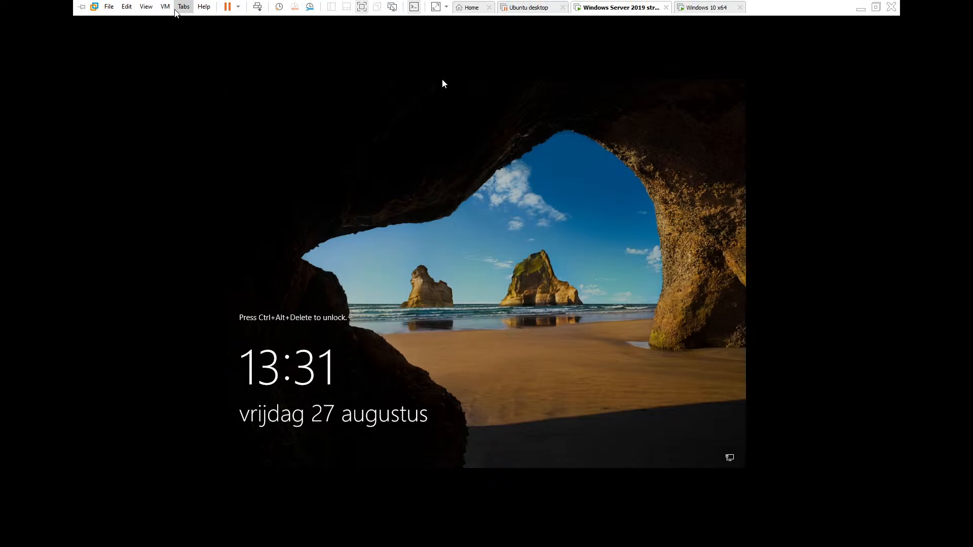
click(258, 7)
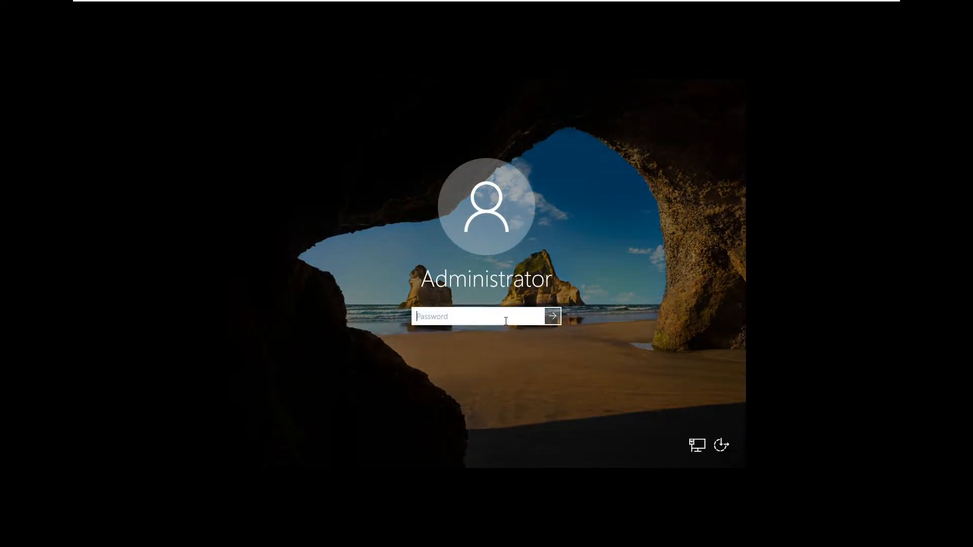
text(********)
key(Return)
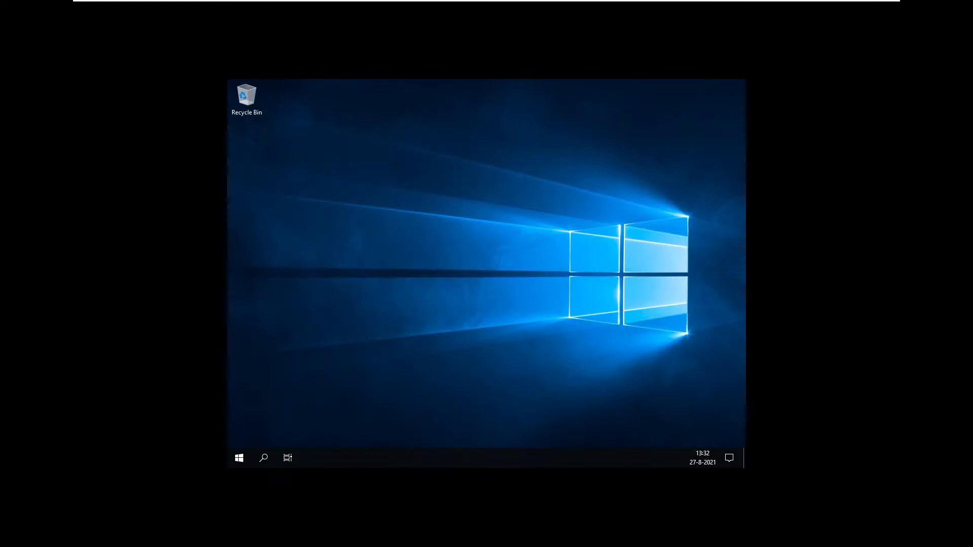
Open Display settings from the desktop, allow network discovery, and set resolution to 1920 × 1080.
right_click(503, 222)
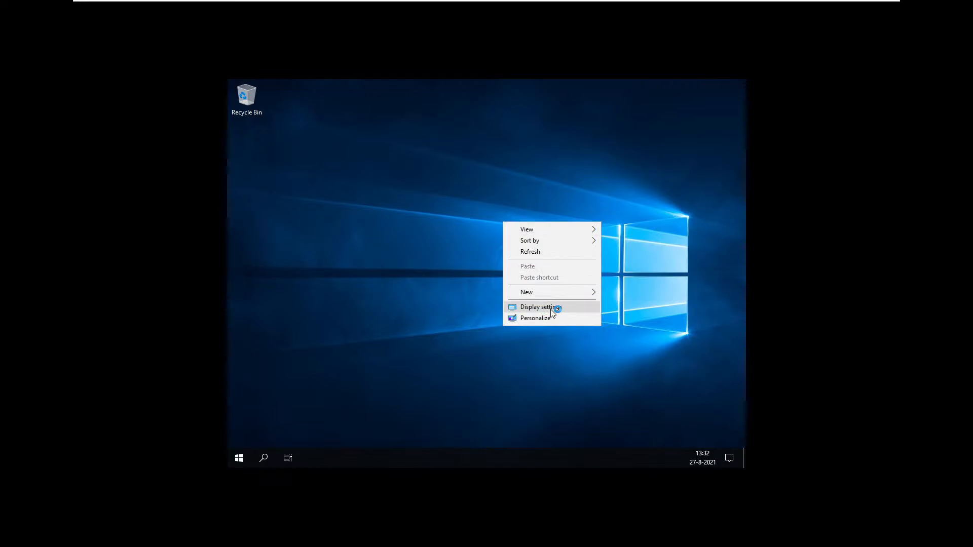
click(553, 307)
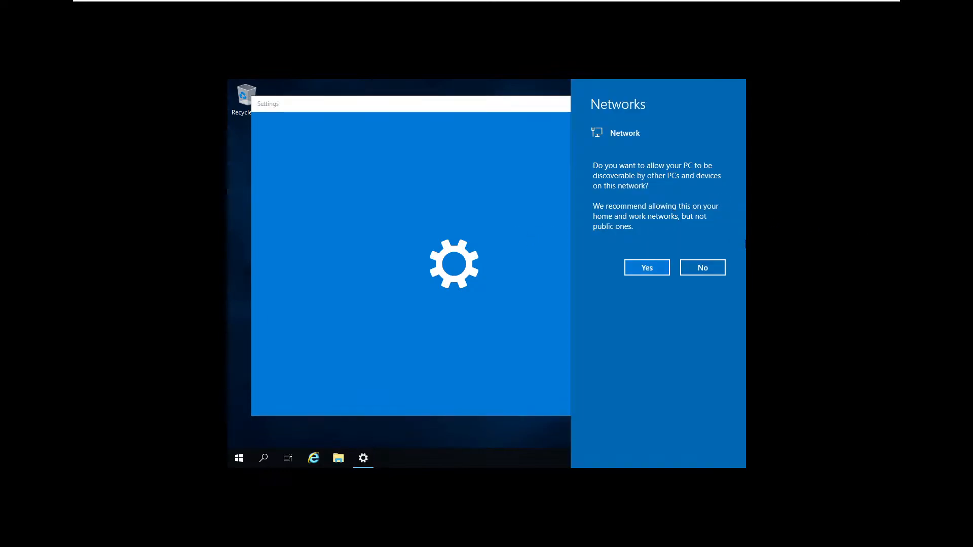
click(655, 268)
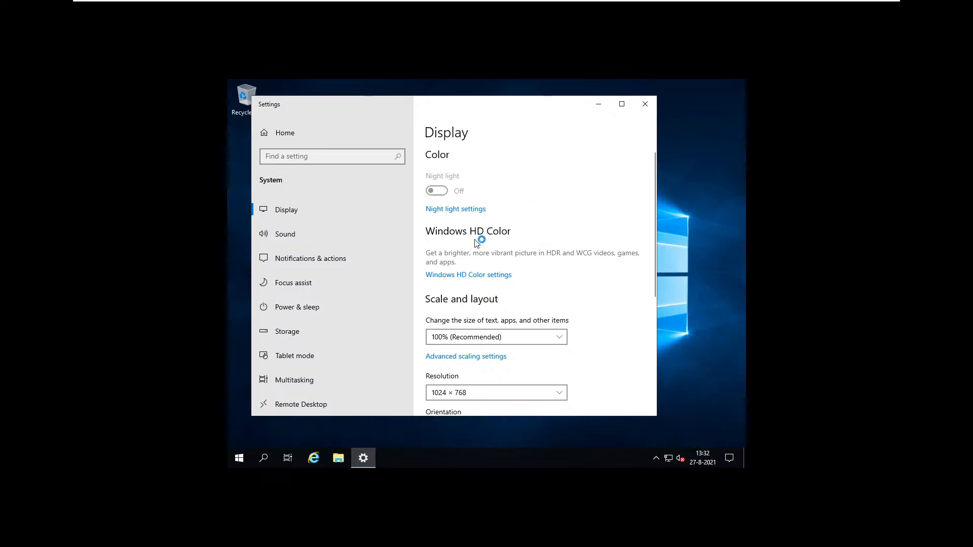
scroll(458, 263, down, 3)
click(504, 247)
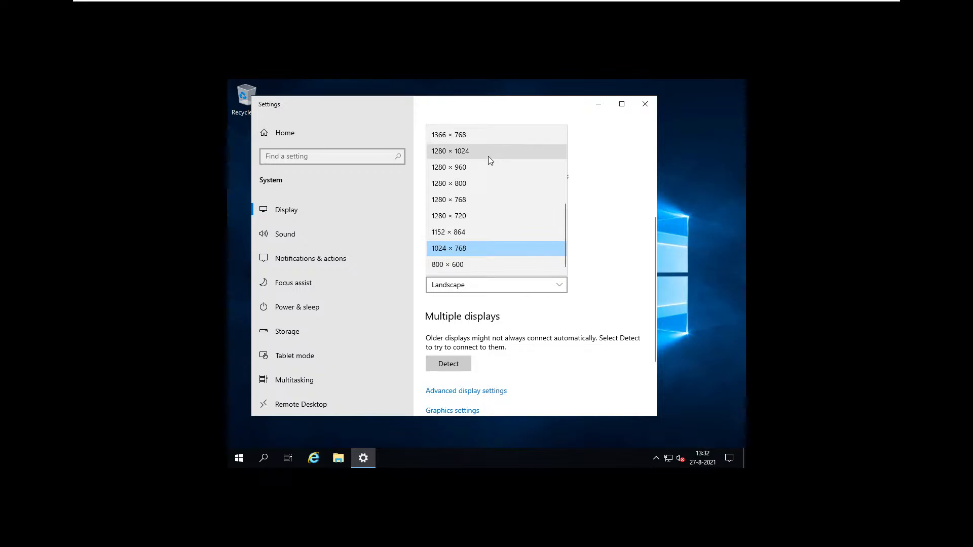
scroll(483, 174, up, 2)
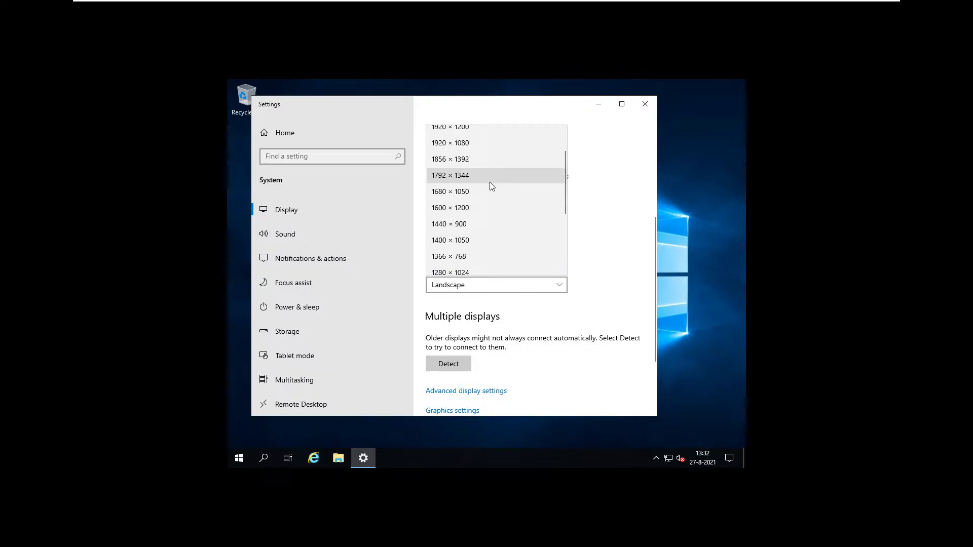
scroll(476, 163, up, 2)
click(469, 144)
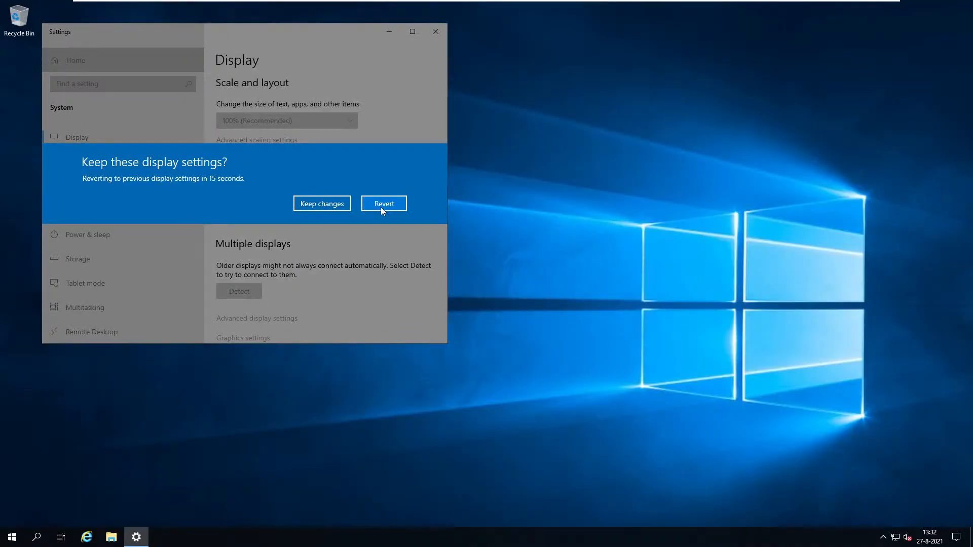
click(324, 202)
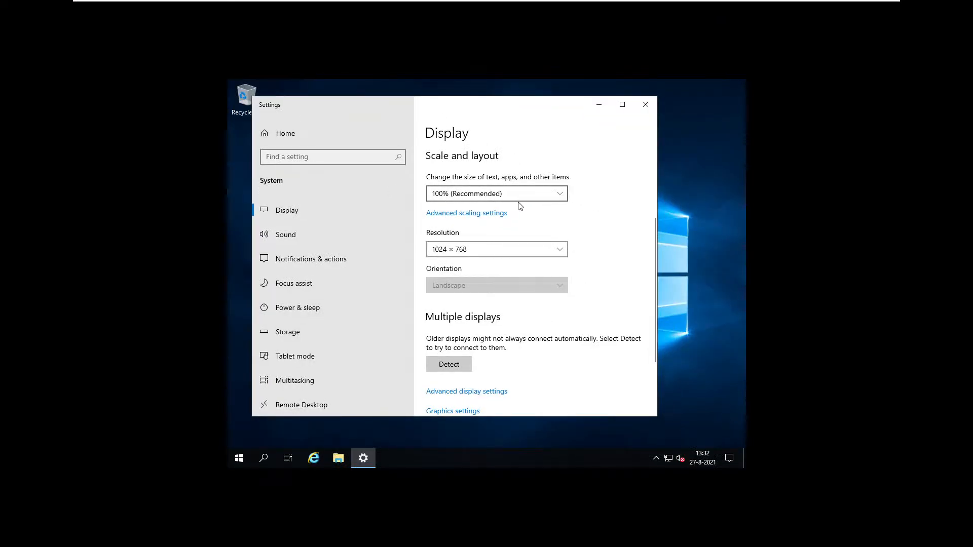
Reapply and keep 1920 × 1080, then close Settings and the Windows Admin Center message.
click(501, 249)
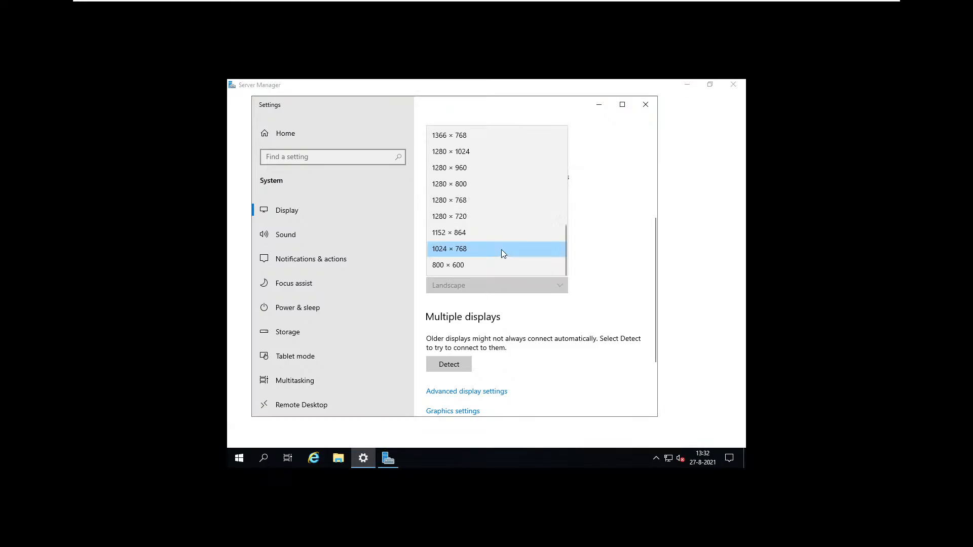
scroll(499, 142, up, 2)
scroll(500, 152, up, 3)
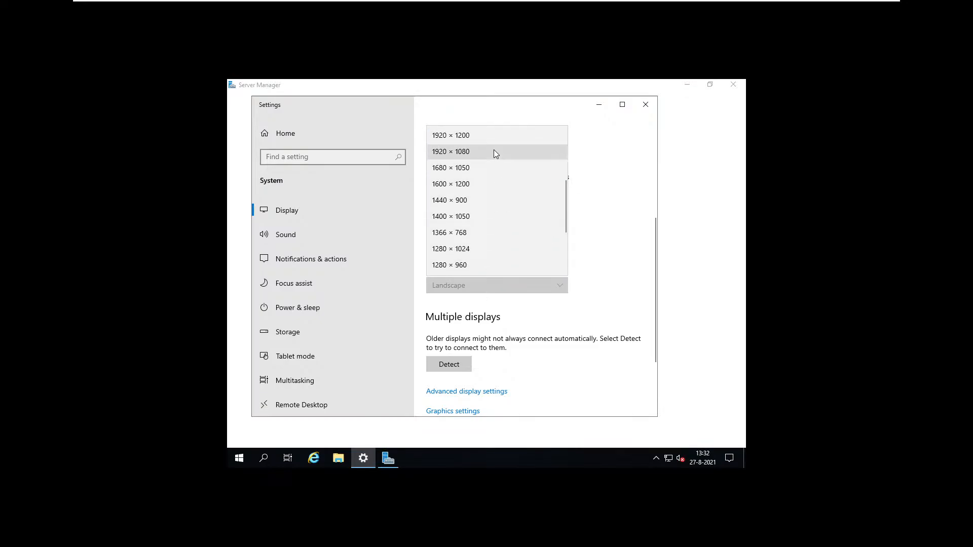
click(483, 199)
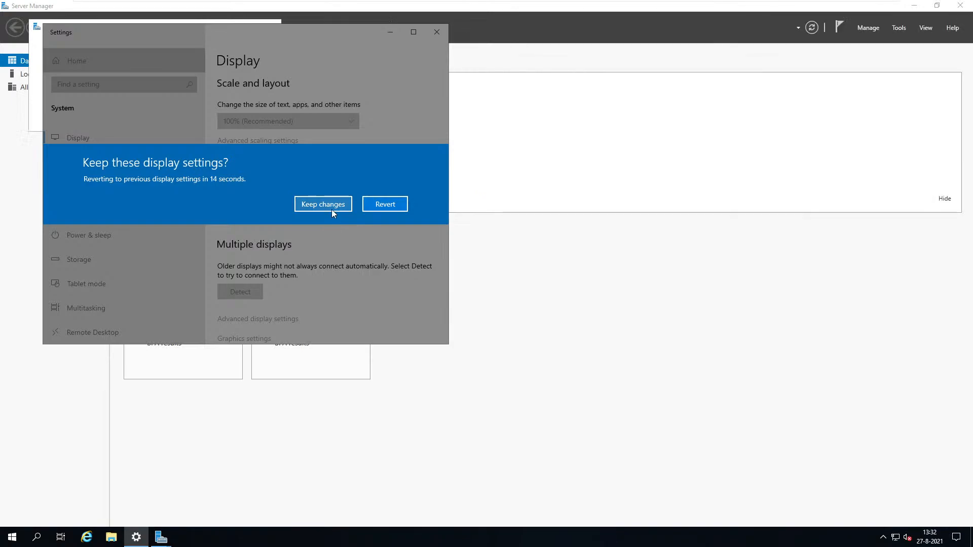
click(332, 205)
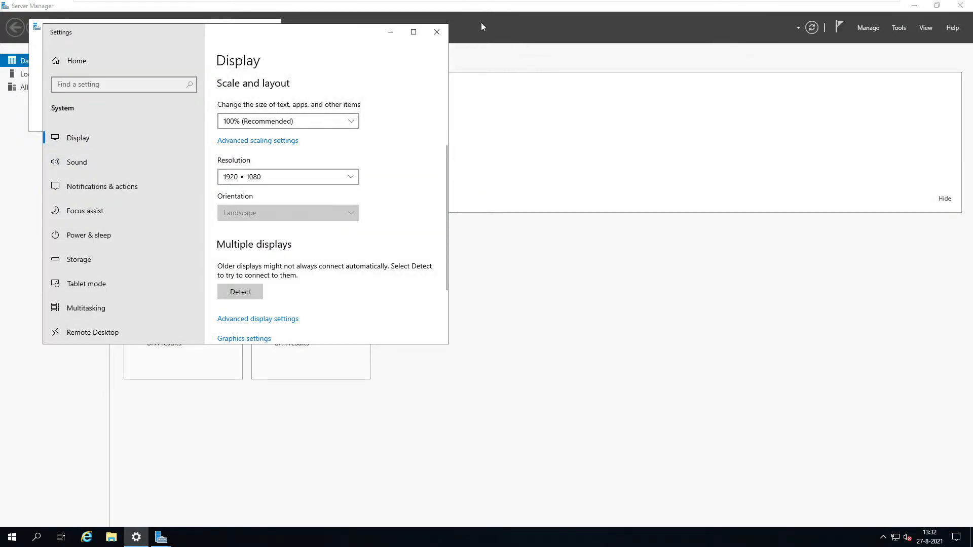
click(436, 32)
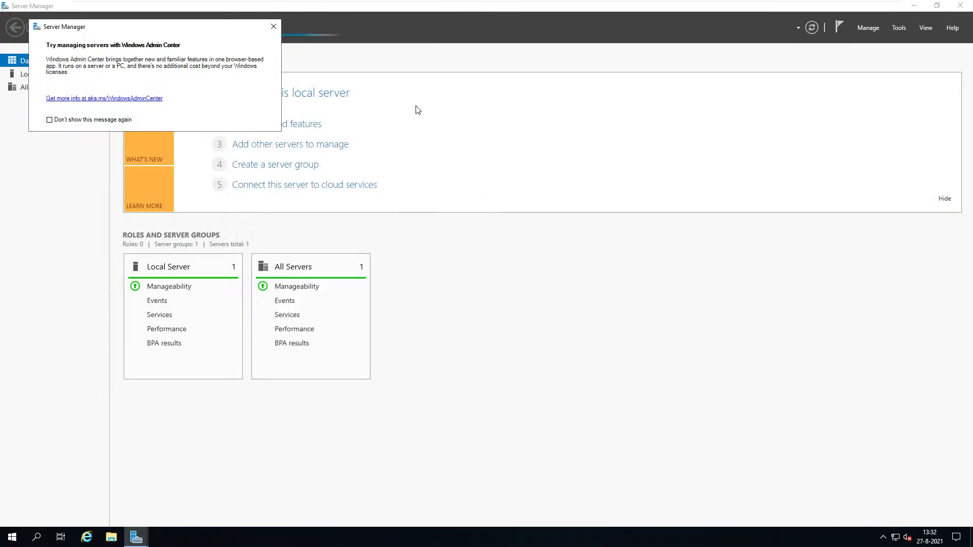
click(274, 26)
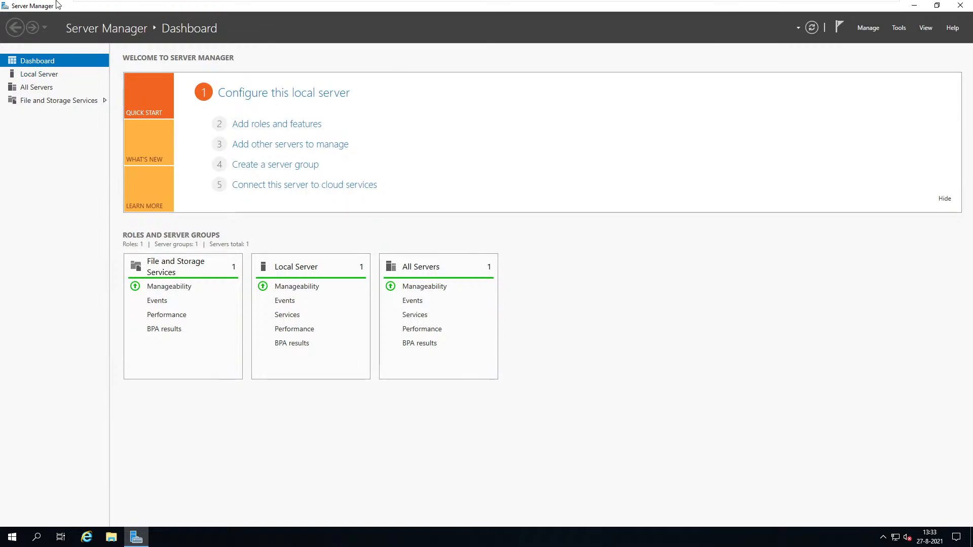
Launch Notepad from the Start menu search.
mouse_move(130, 5)
click(12, 538)
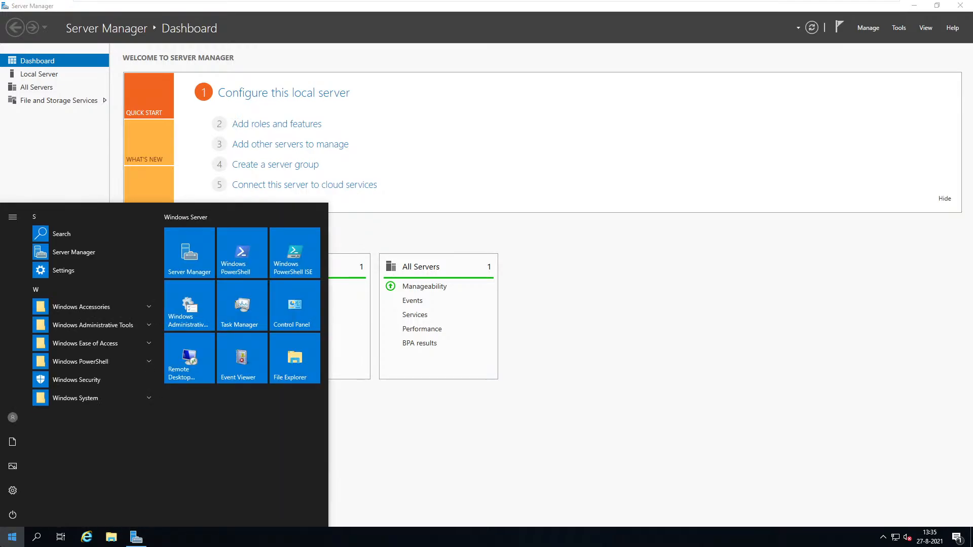
text(c)
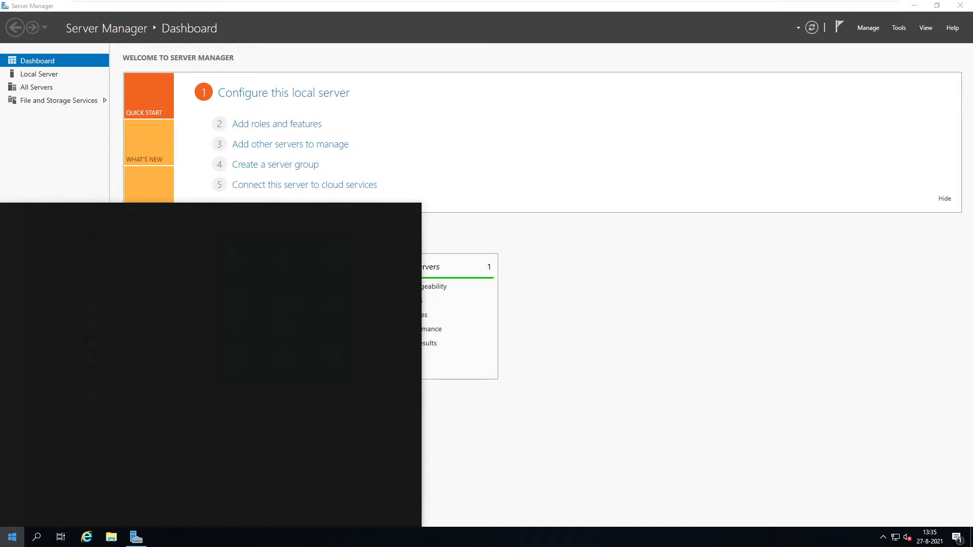
text(ote)
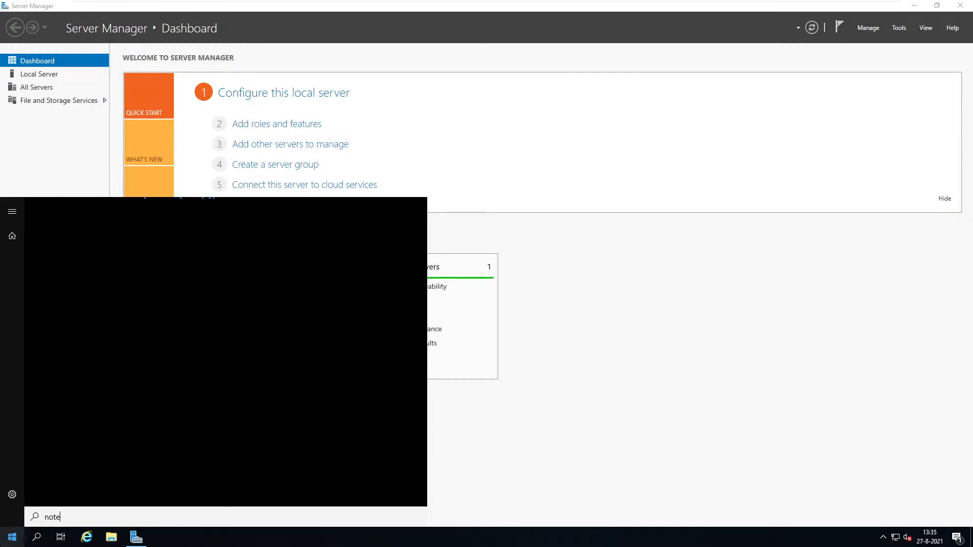
text(pad)
key(Return)
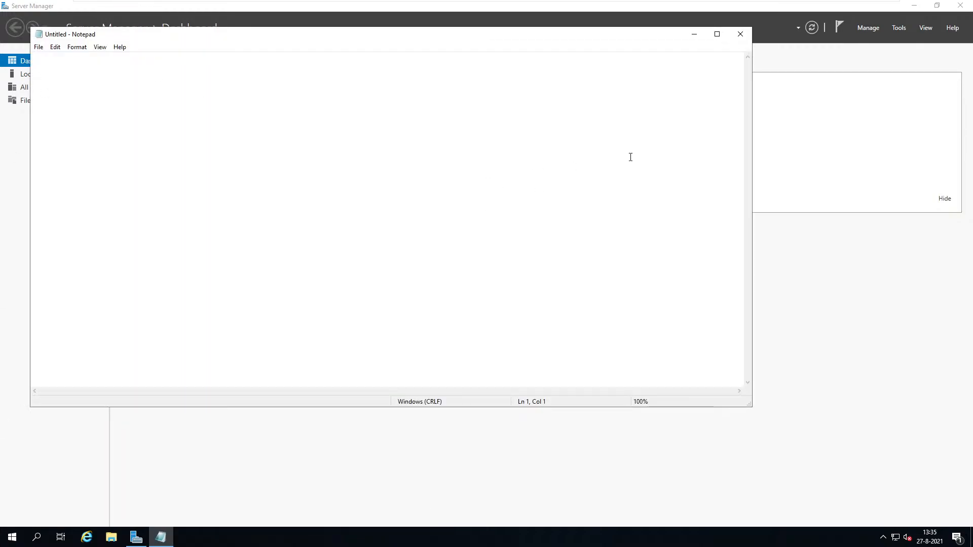
Type 'network 192.168.0.0/24', then begin the next line with '255.255.255.0 11111'.
text(ip)
text( 1)
text(92)
text(.168.)
text(0.)
text(0)
key(Home)
key(Delete)
key(Delete)
text(network)
key(Right)
key(Right)
key(Right)
key(Right)
text(/24)
key(Return)
text(255.2)
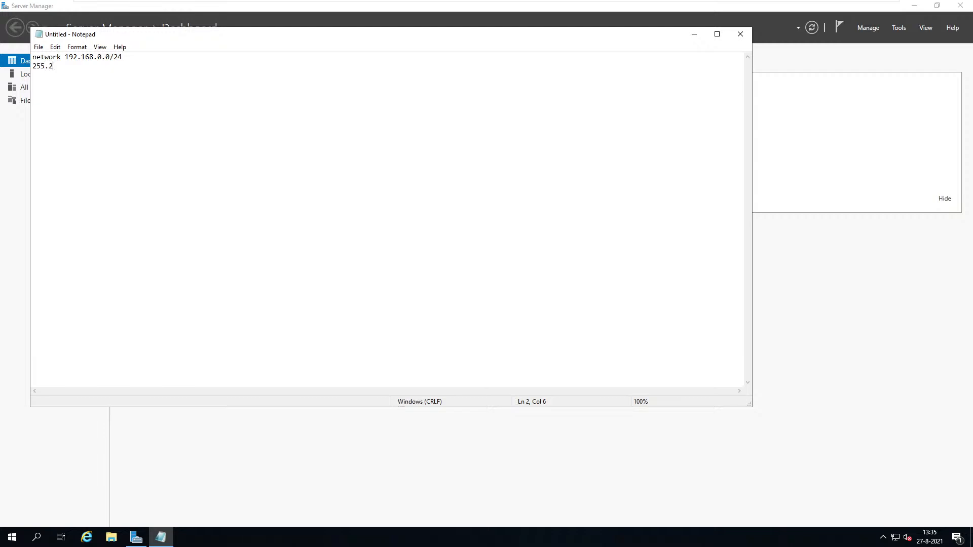
text(55.255.0 )
text(11111)
Complete the binary mask as 11111111.11111111.11111111.0.
key(Right)
key(Right)
click(37, 75)
key(Right)
key(Right)
text(111.11111111)
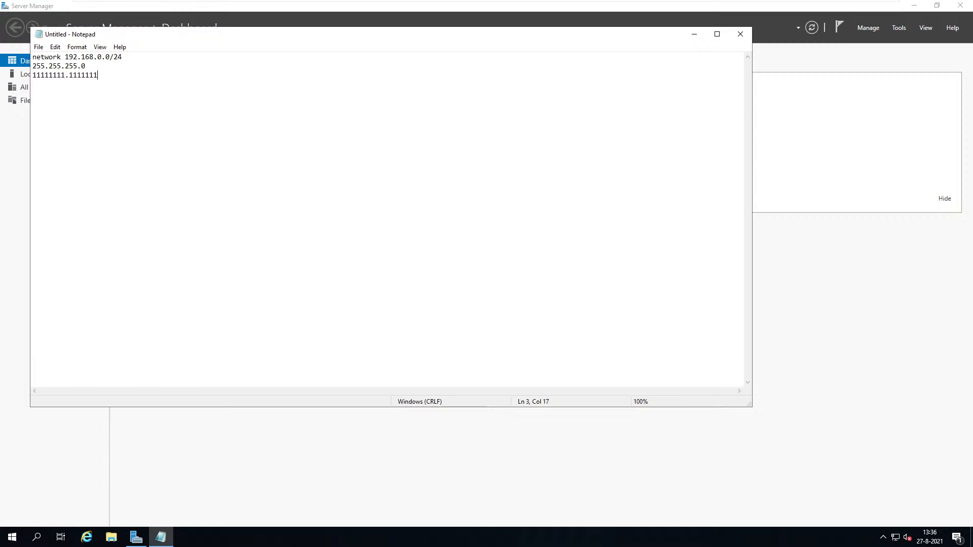
text(.11111111.0)
Select octets of the binary and decimal masks to compare them.
click(34, 66)
click(62, 75)
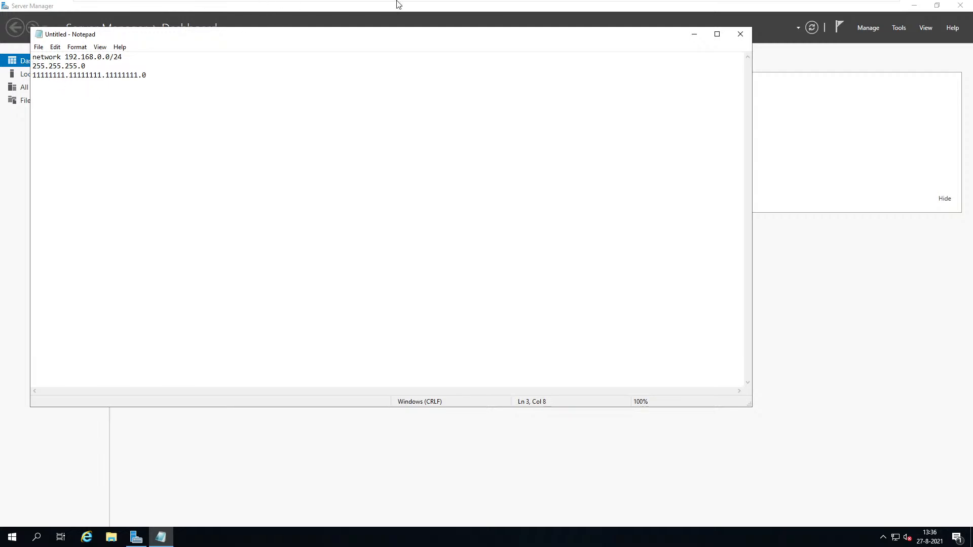
click(67, 81)
drag(66, 75, 22, 67)
mouse_move(60, 66)
mouse_down()
mouse_move(39, 67)
mouse_move(66, 66)
mouse_move(65, 58)
mouse_move(67, 68)
mouse_up()
Replace the binary mask line with 'Gateway 192.168.0.2' and start a new line.
click(192, 73)
drag(134, 80, 17, 77)
key(Delete)
text(Gateway)
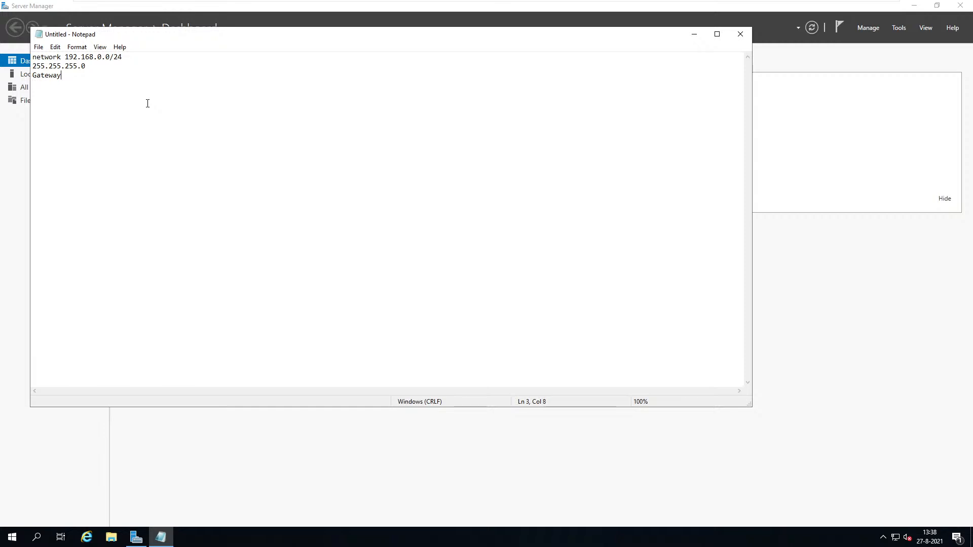
text(192.168..)
key(BackSpace)
text(0.2)
key(Return)
Begin the DNS line as 'DNS 192.', correcting the typos along the way.
text(DNS 1)
text(2)
key(BackSpace)
text(92)
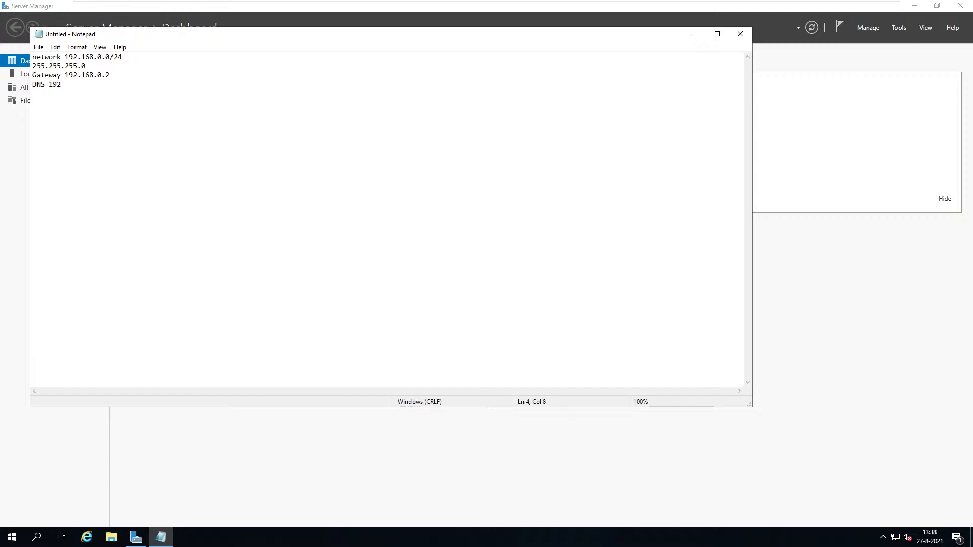
text(.1)
key(BackSpace)
key(BackSpace)
key(BackSpace)
key(BackSpace)
key(BackSpace)
Insert a line 'Our ip 192.168.0.10' above the DNS line.
key(Return)
key(Up)
text(Our ip 192.168.)
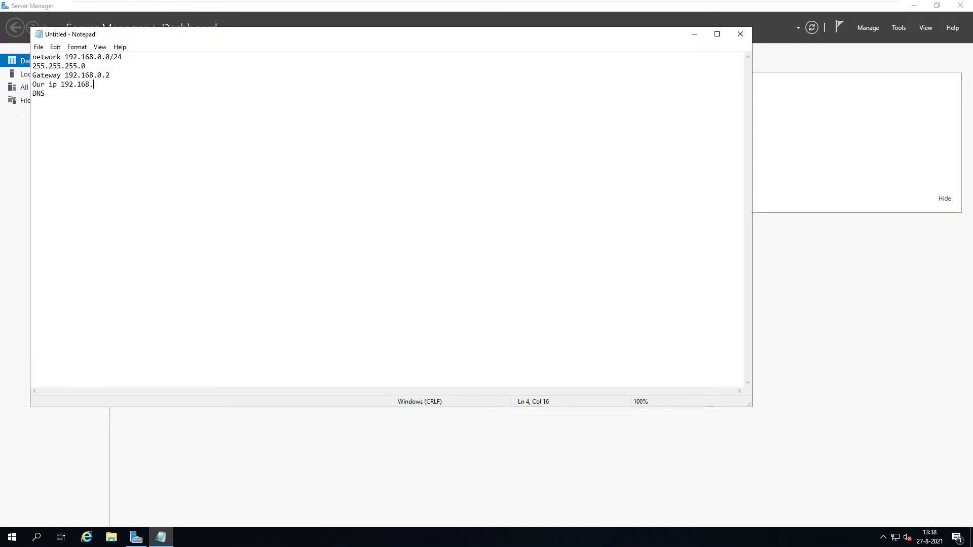
text(0.10)
key(Return)
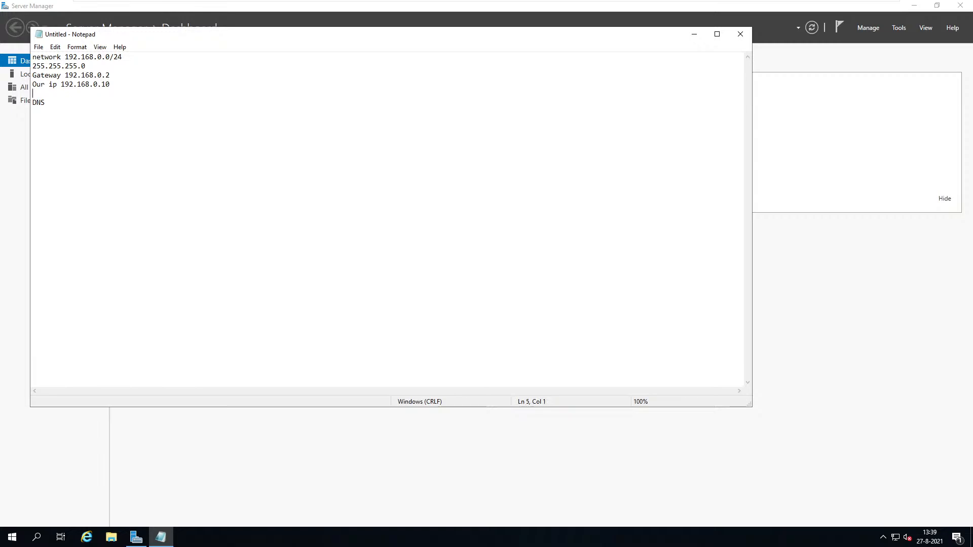
key(BackSpace)
Complete the DNS address as 192.168.0.10, fixing the typos.
click(148, 104)
text(192.1689)
key(BackSpace)
text(.1)
key(BackSpace)
text(0.)
text(10)
Add a sixth line reading 'secundairy DNS' below the DNS line.
text(sec)
text(on)
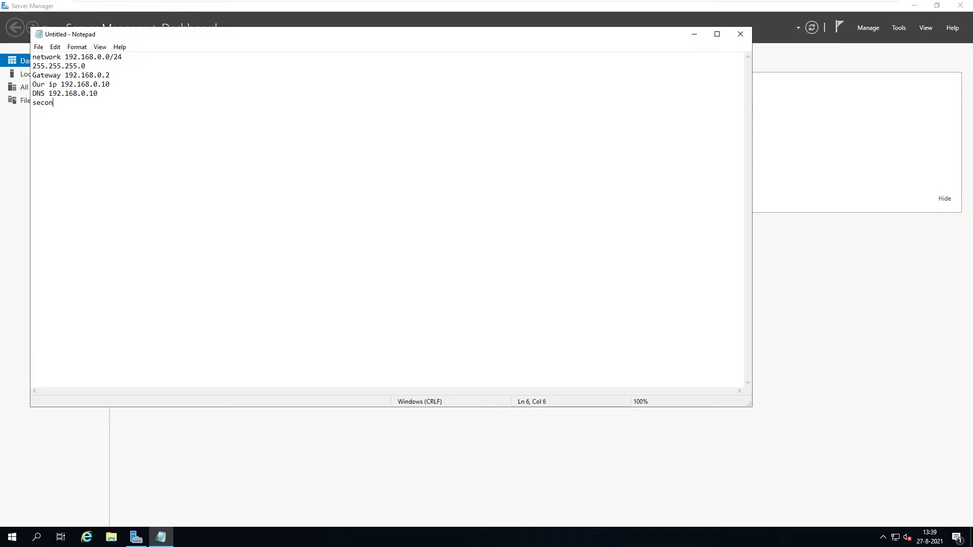
key(BackSpace)
key(BackSpace)
key(BackSpace)
key(BackSpace)
text(ecunda)
text(it)
text(y DNS)
Relabel line 5 as 'Primairy DNS 192.168.0.10'.
click(33, 93)
text(Prim)
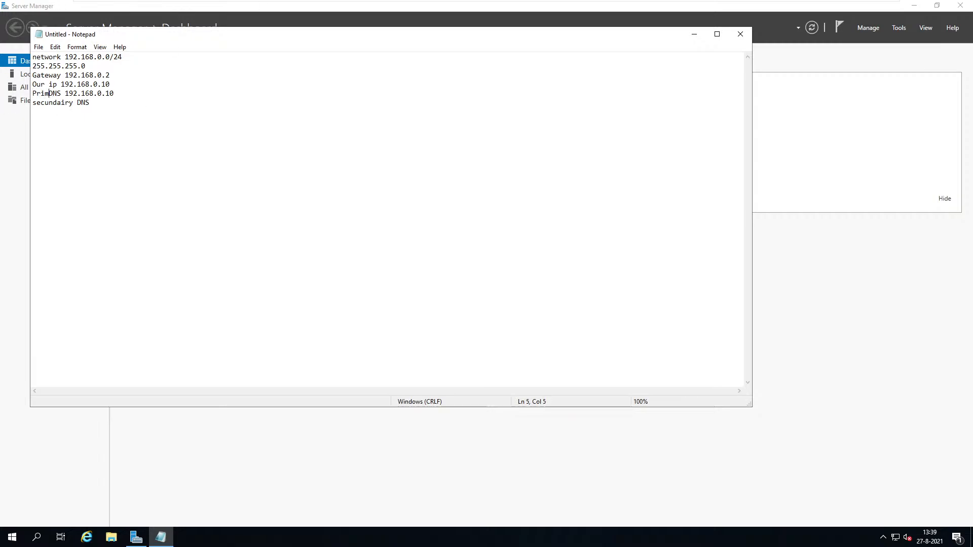
text(ari)
key(BackSpace)
key(BackSpace)
text(iry)
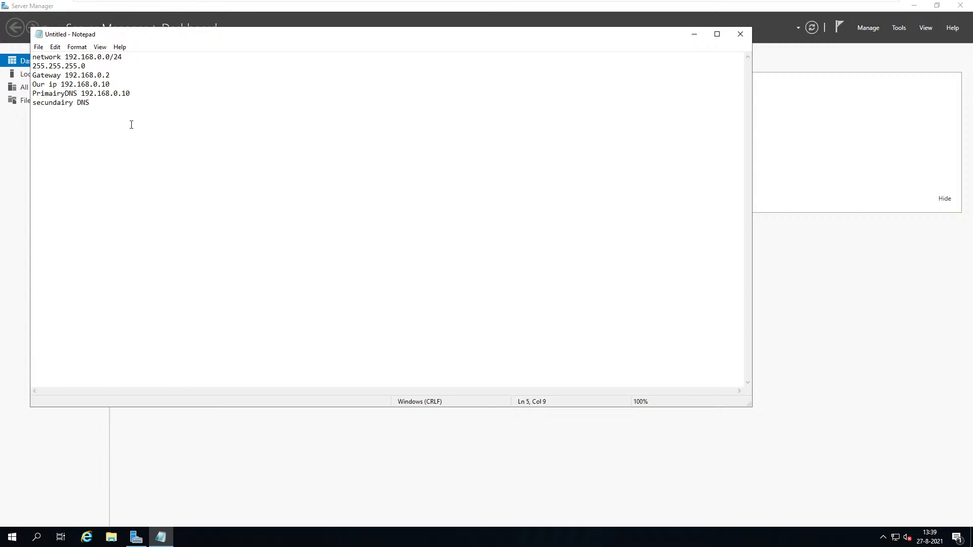
Set the secondary DNS value to 1.1.1.1.
click(134, 102)
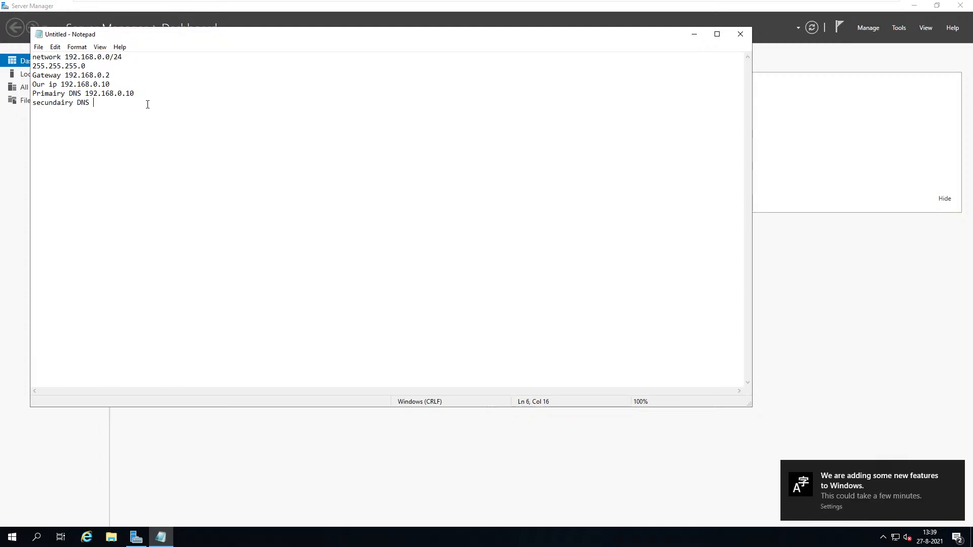
text(192.168.)
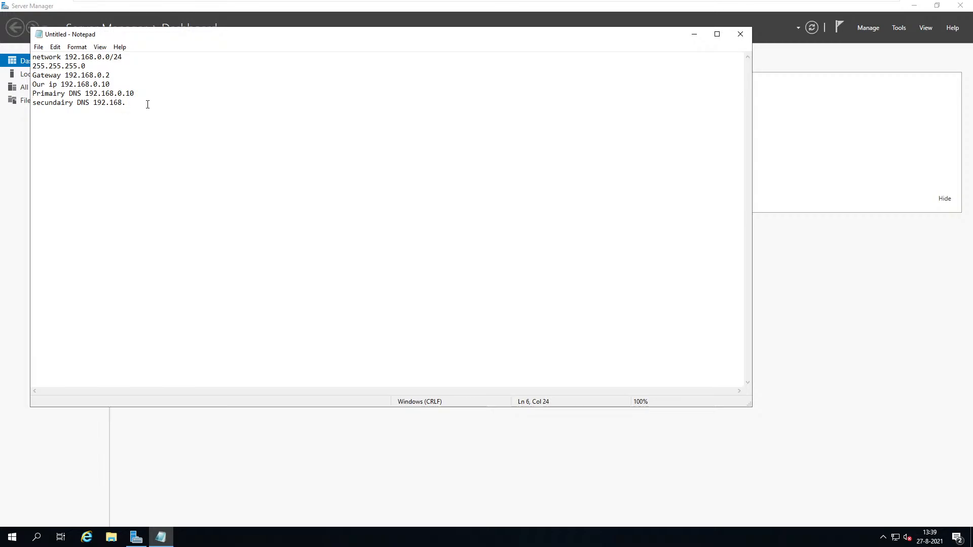
text(0.2)
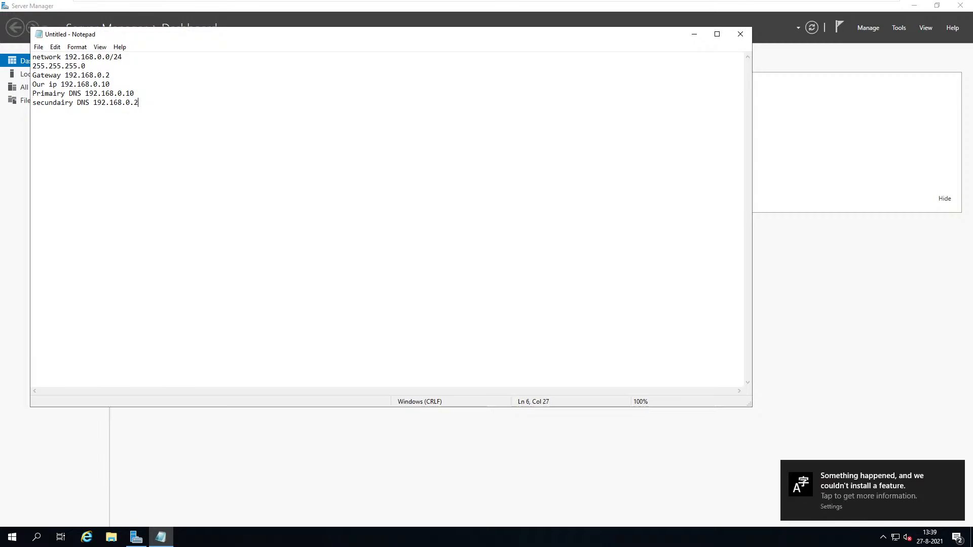
key(BackSpace)
key(BackSpace)
key(BackSpace)
key(BackSpace)
key(BackSpace)
key(BackSpace)
key(BackSpace)
key(BackSpace)
key(BackSpace)
key(BackSpace)
text(1.1.1.)
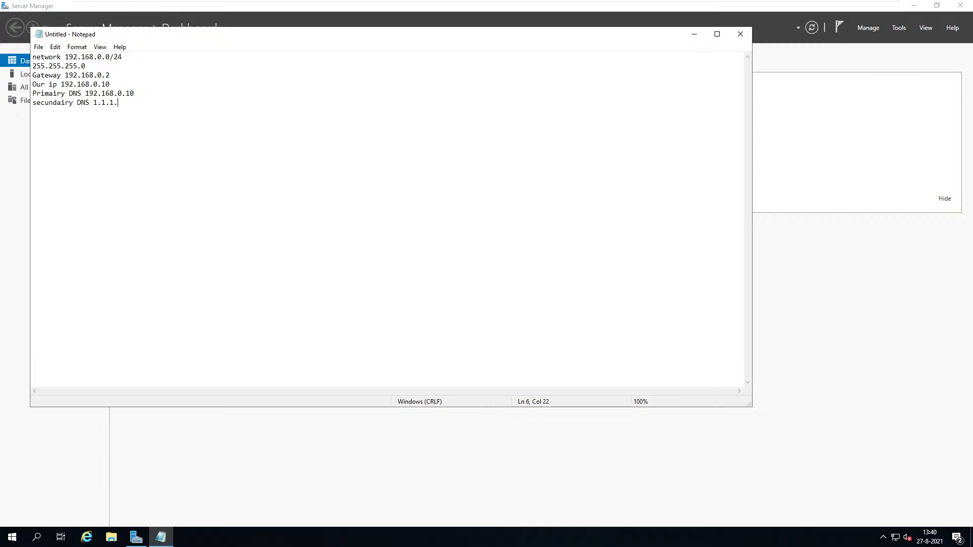
text(1)
Add a 'Domain Contoso.com' line under the secondary DNS entry in the note, fixing typos.
key(Return)
text(Domain)
text(Contoso.com)
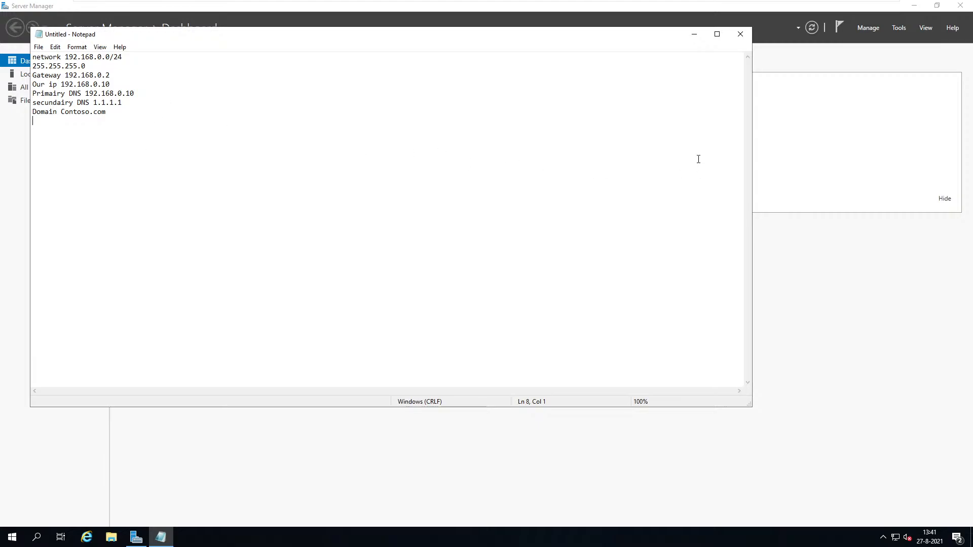
text(WiINS)
key(BackSpace)
key(BackSpace)
key(BackSpace)
key(BackSpace)
key(BackSpace)
key(BackSpace)
key(BackSpace)
key(BackSpace)
key(BackSpace)
text(.com)
key(BackSpace)
key(BackSpace)
key(BackSpace)
text(net)
key(BackSpace)
key(BackSpace)
key(BackSpace)
text(com)
key(Return)
Open Network Connections from the network tray icon's Network & Internet settings to show Ethernet0.
right_click(897, 539)
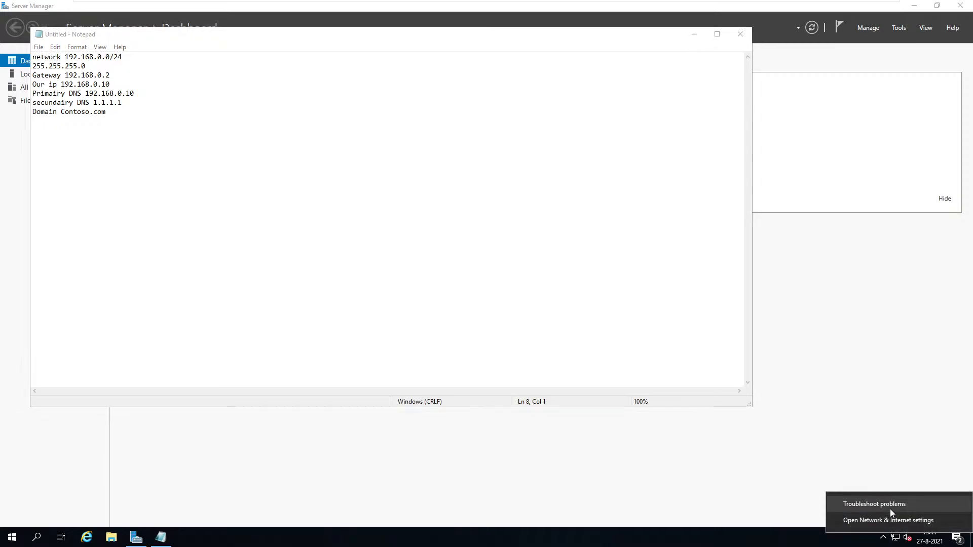
click(896, 525)
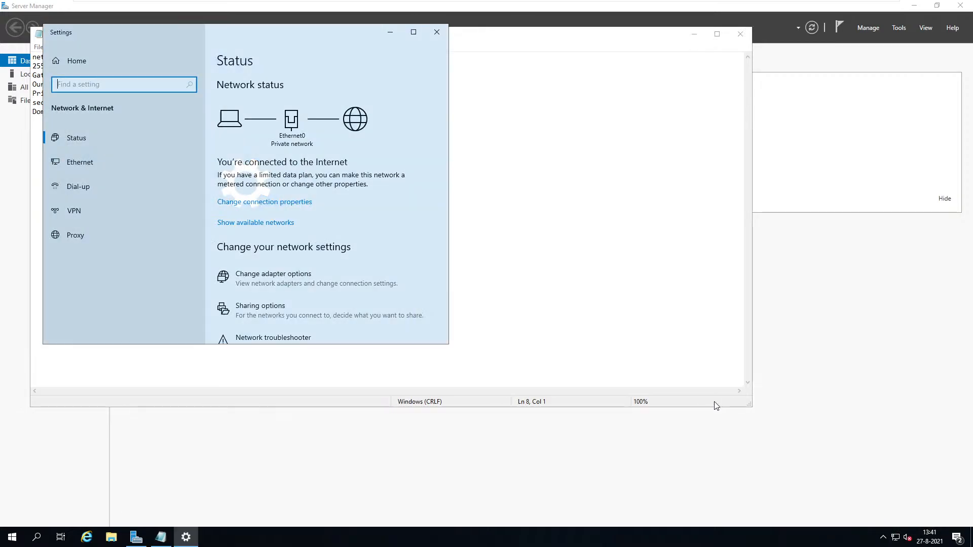
click(270, 279)
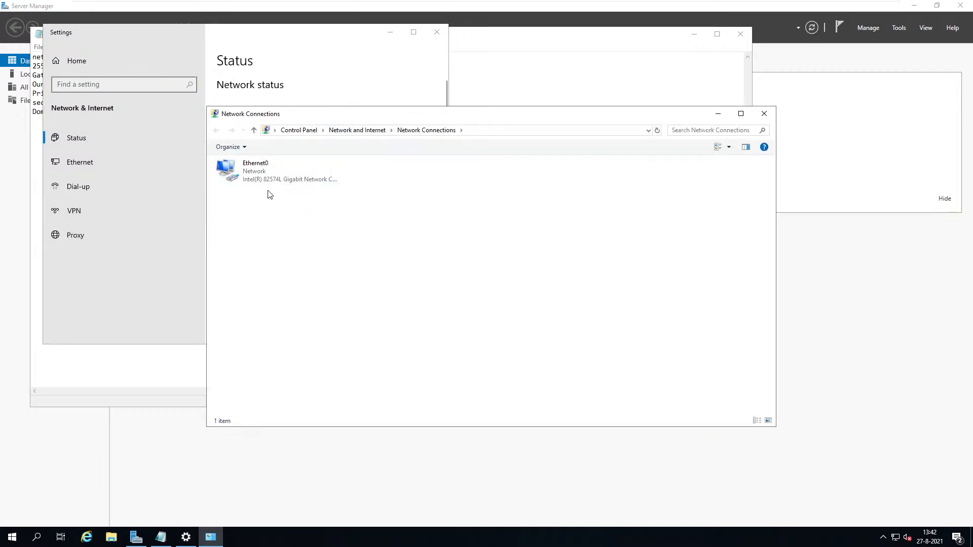
Open Ethernet0's IPv4 properties, choose 'Use the following IP address', and bring the notes forward.
double_click(284, 176)
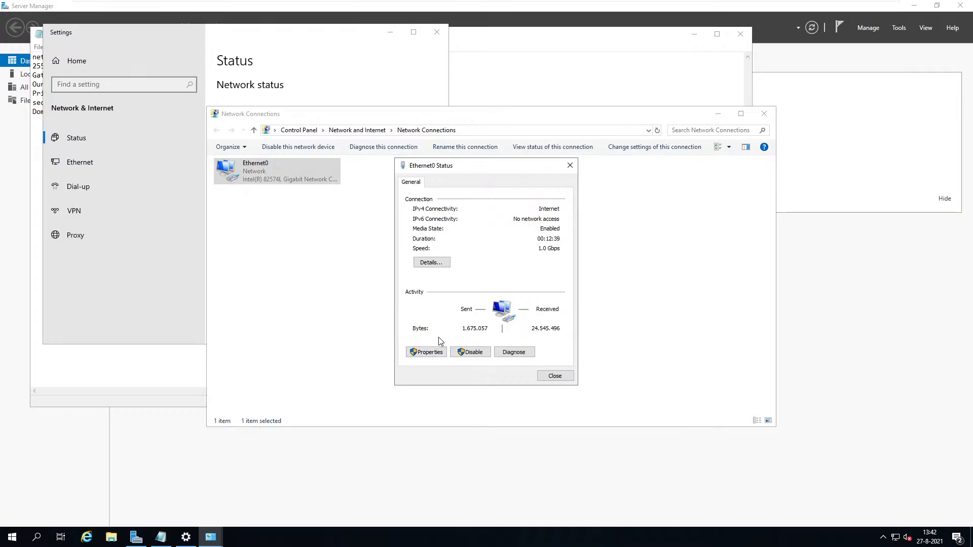
click(428, 354)
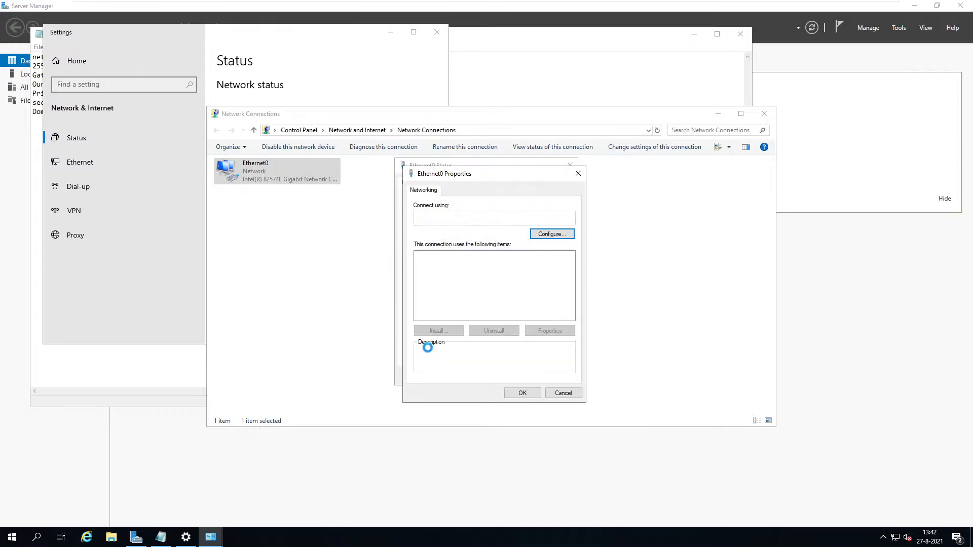
click(453, 283)
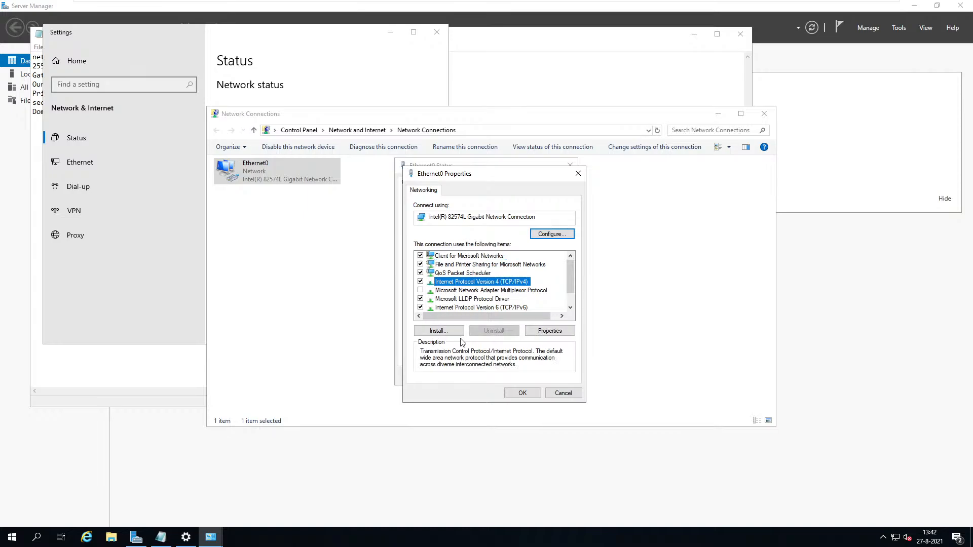
click(547, 332)
click(463, 287)
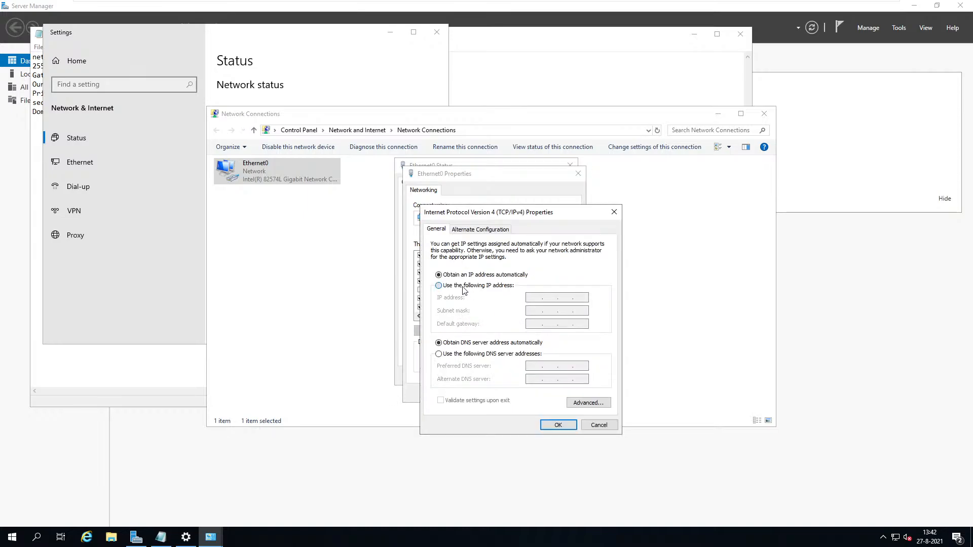
click(536, 297)
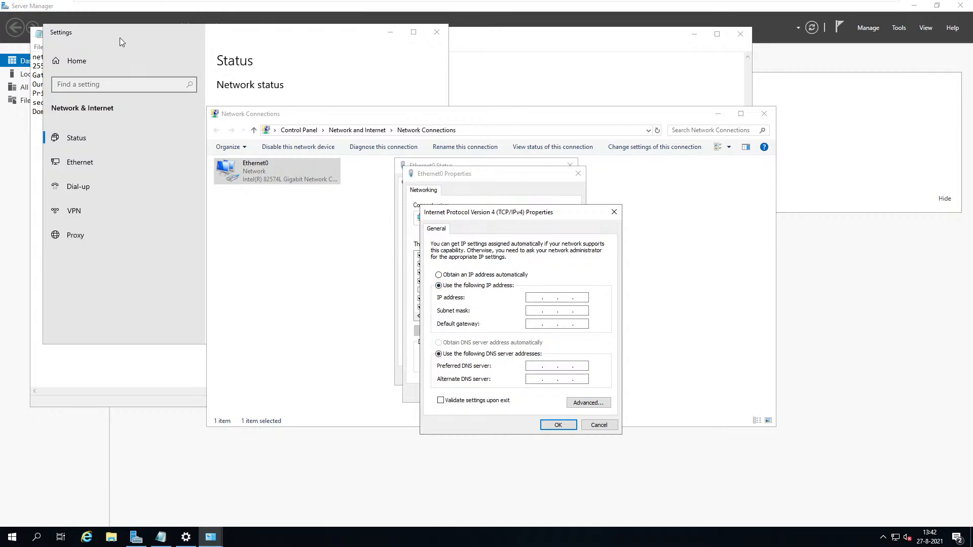
click(39, 35)
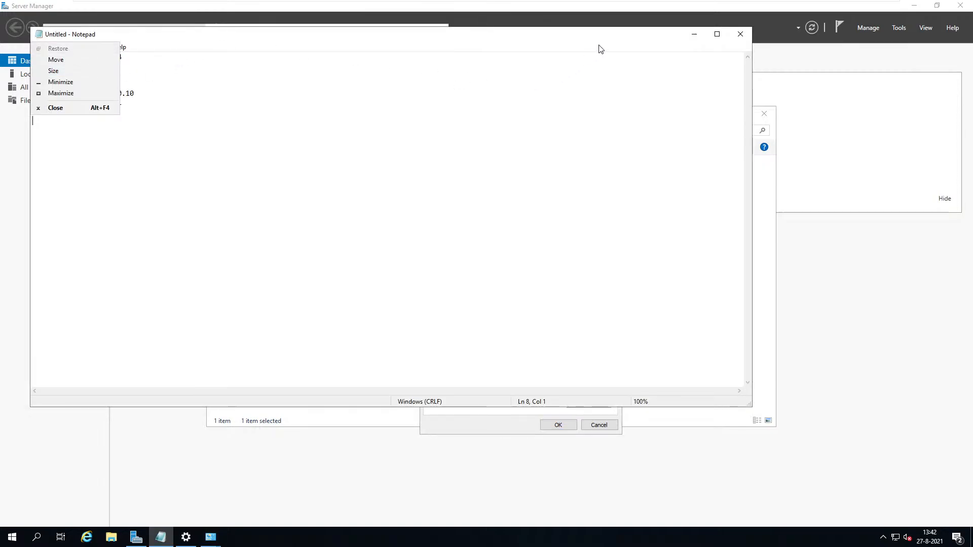
click(583, 39)
Snap the notes to the right half, Settings to the left, and restore the IPv4 dialog.
drag(583, 40, 972, 219)
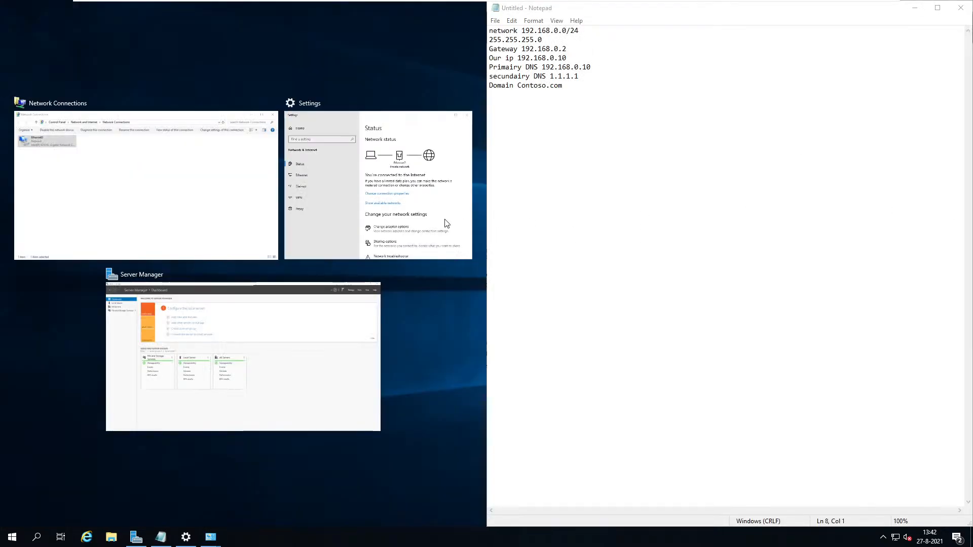
click(311, 220)
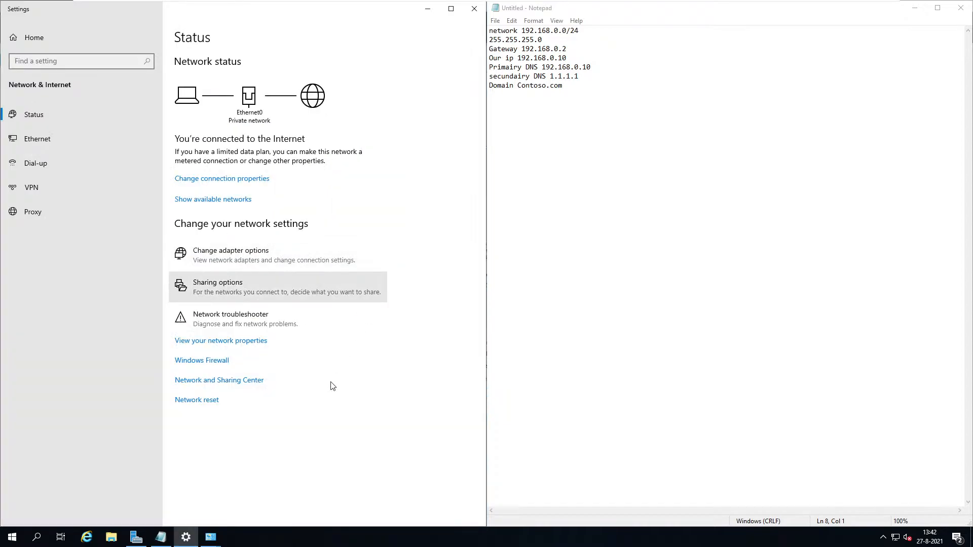
mouse_move(211, 537)
click(264, 502)
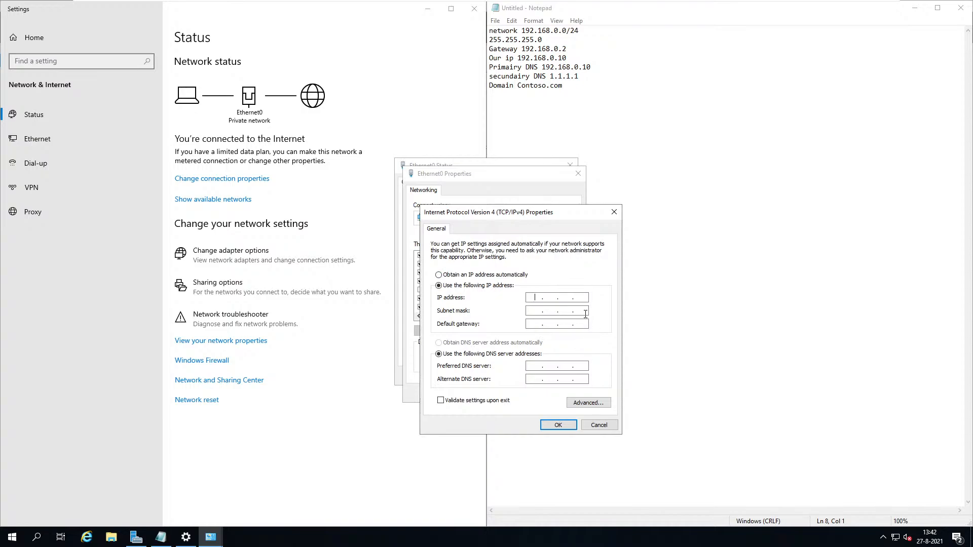
Enter IP address 192.168.0.10, subnet mask 255.255.255.0 and gateway 192.168.0.2.
text(192 . 168 .)
key(Tab)
key(Tab)
text(192.168.0.2)
key(Tab)
key(Tab)
text(98)
key(BackSpace)
key(BackSpace)
text(92 . 168 . 0 . 10)
Enter DNS servers 127.0.0.1 and 1.1.1.1 and apply the IPv4 settings.
key(BackSpace)
key(BackSpace)
key(BackSpace)
key(BackSpace)
key(BackSpace)
key(BackSpace)
key(BackSpace)
key(BackSpace)
key(BackSpace)
text(127 . 000)
key(BackSpace)
key(BackSpace)
text(0.1)
key(BackSpace)
text(1)
key(BackSpace)
text(0)
click(532, 379)
click(558, 425)
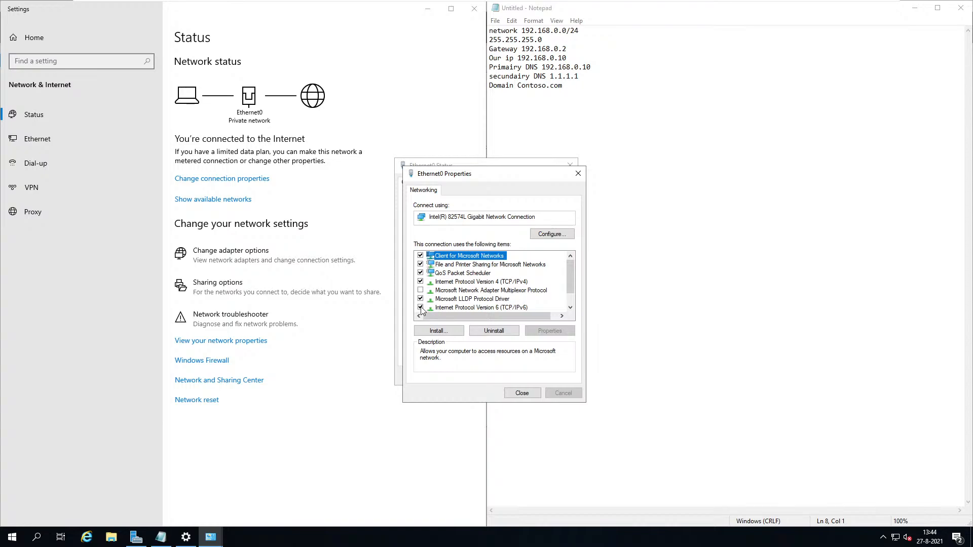
Look at the TCP/IPv6 properties, then cancel without changing them.
double_click(441, 307)
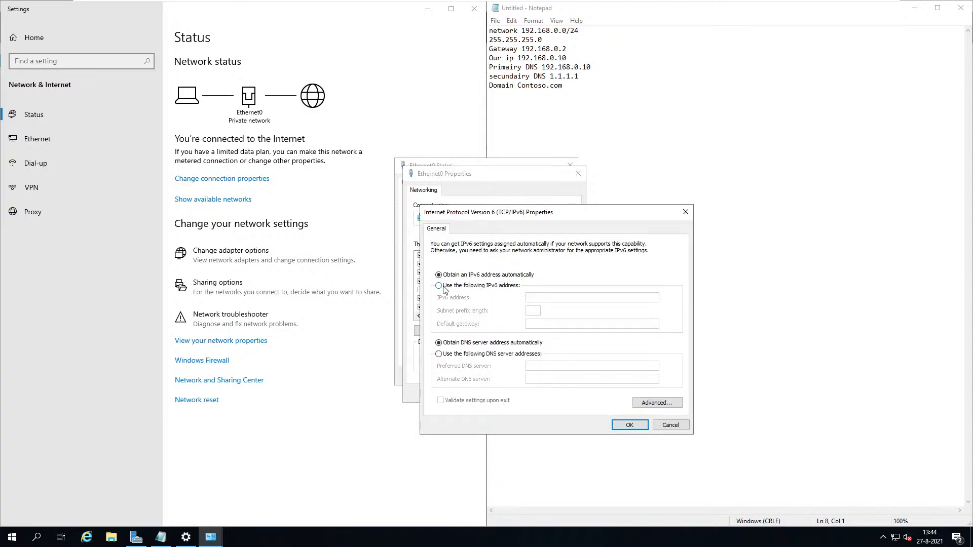
click(443, 287)
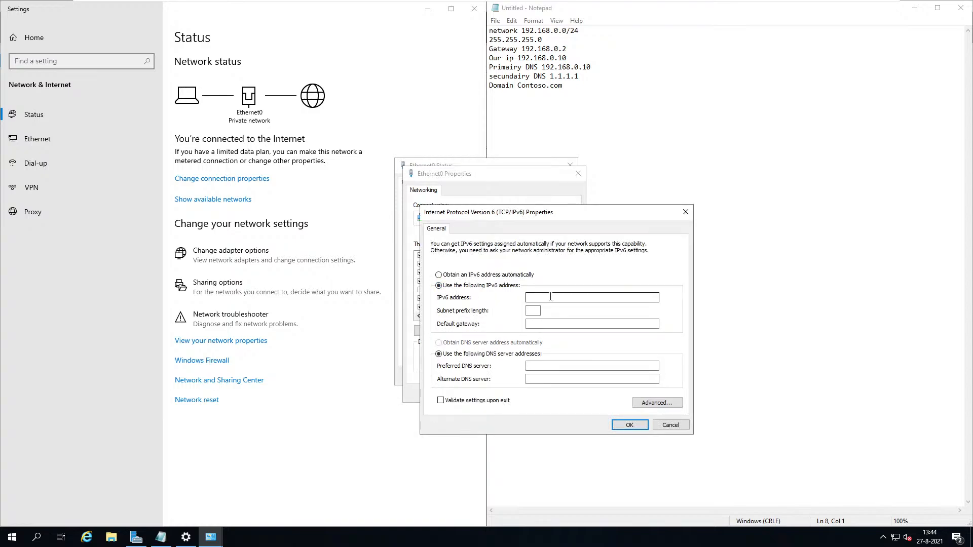
click(671, 425)
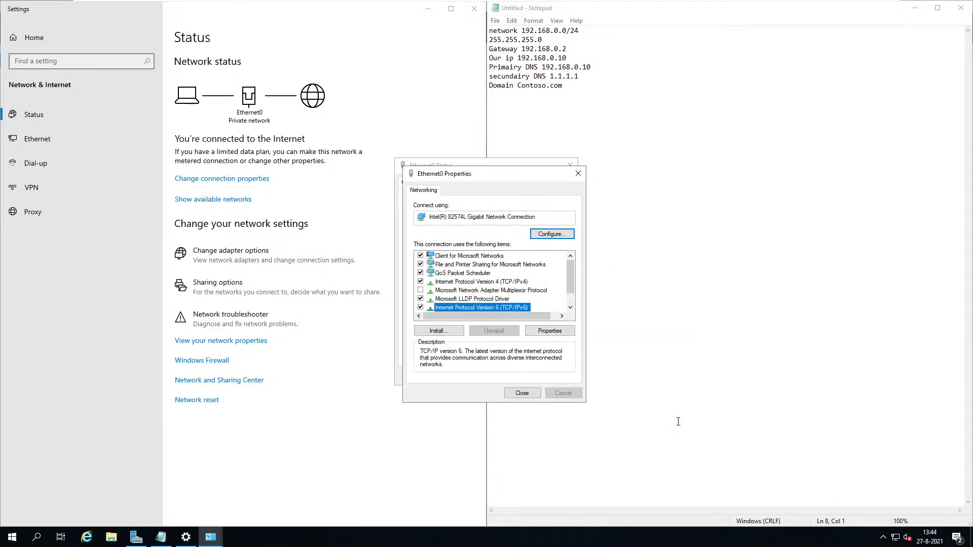
Untick TCP/IPv6 on Ethernet0 and close the adapter dialogs and Settings window.
click(420, 308)
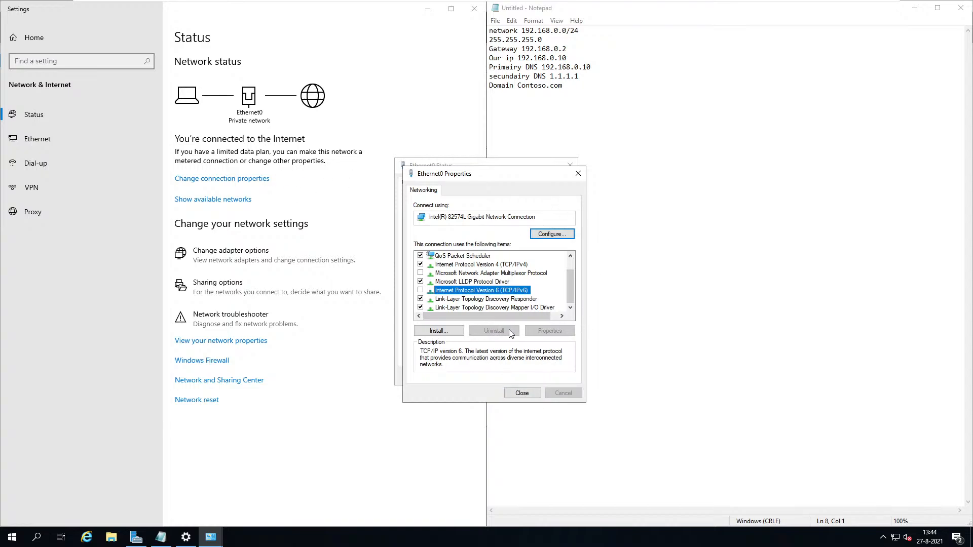
click(531, 393)
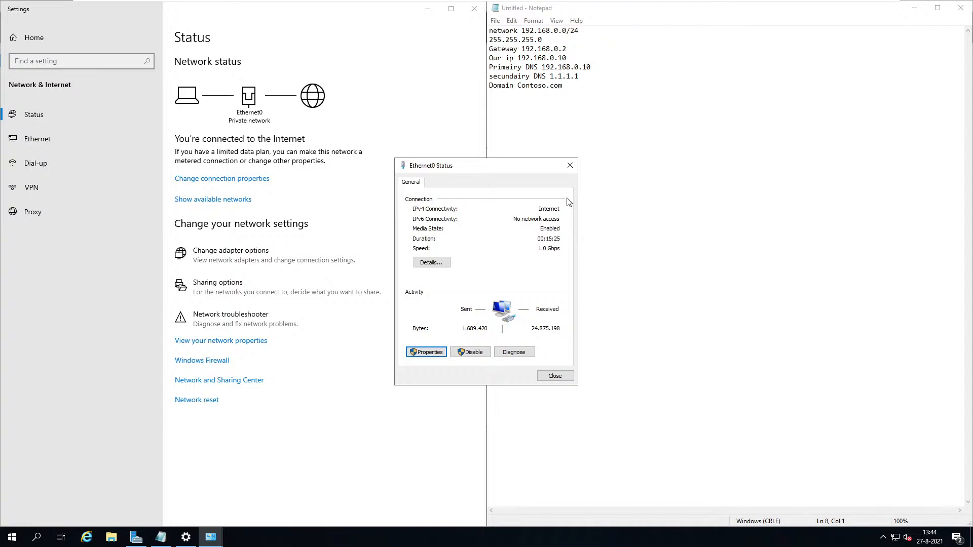
click(571, 165)
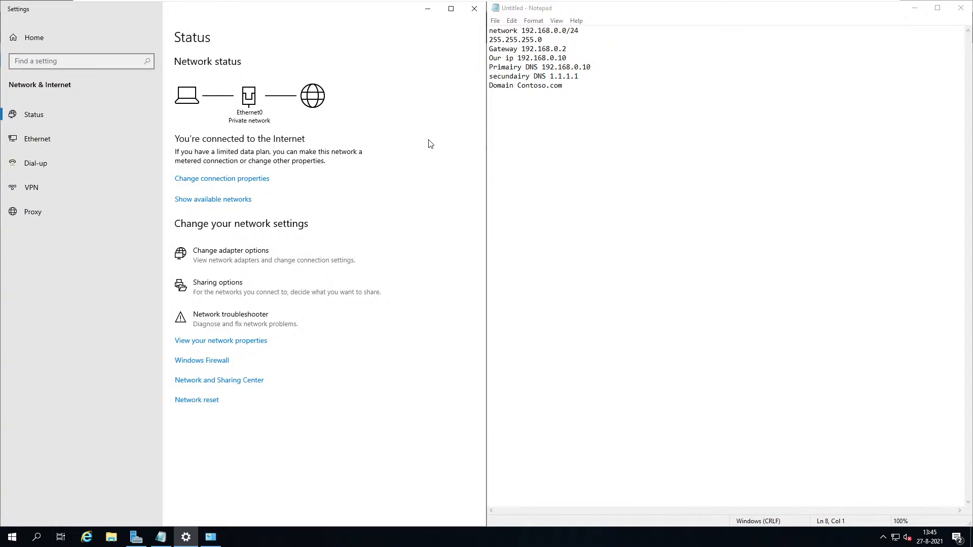
click(483, 3)
Launch Add Roles and Features from Server Manager's Manage menu and tick 'Skip this page by default'.
click(372, 65)
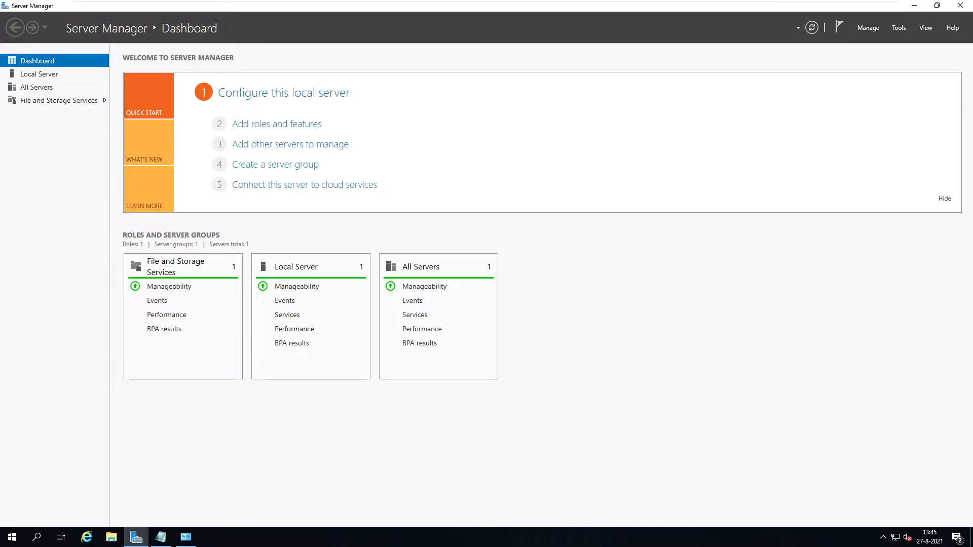
click(868, 28)
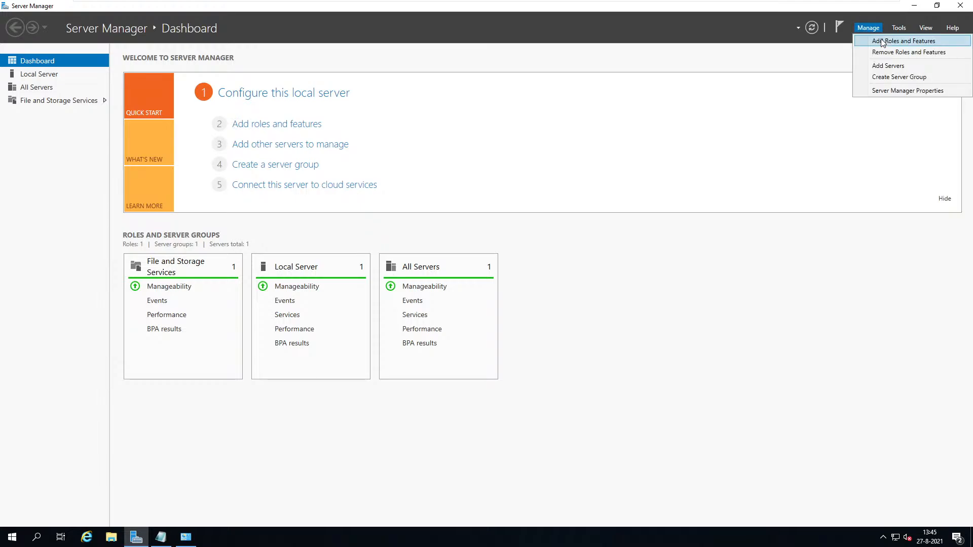
click(884, 39)
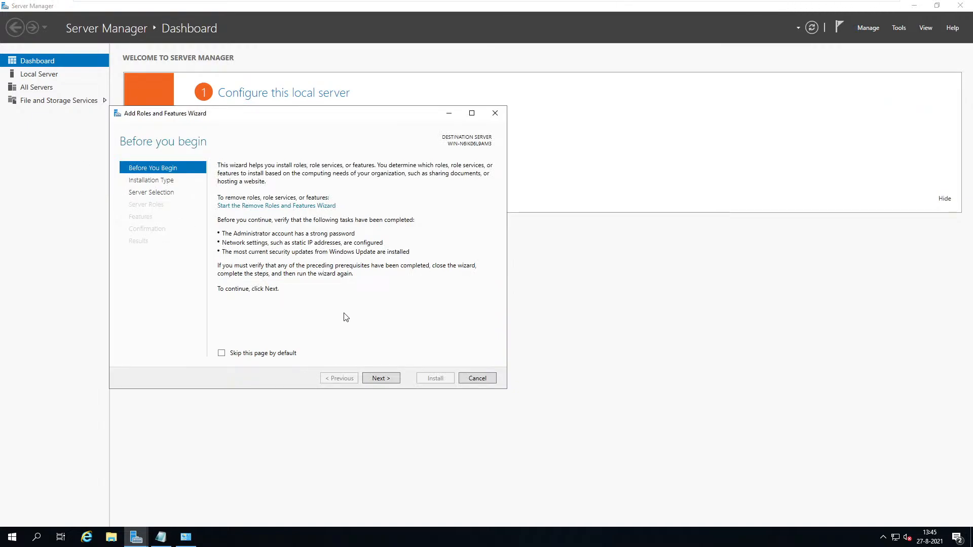
click(876, 28)
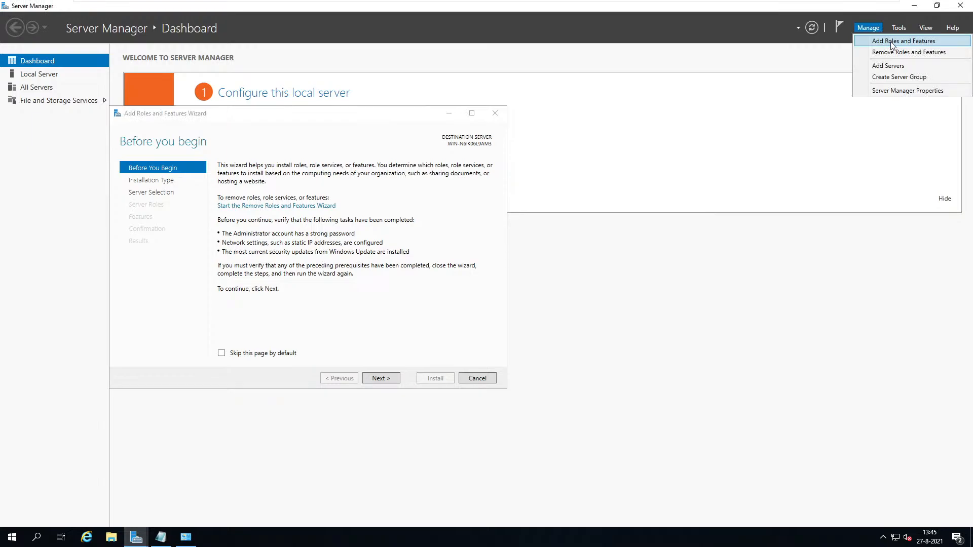
click(223, 354)
click(223, 354)
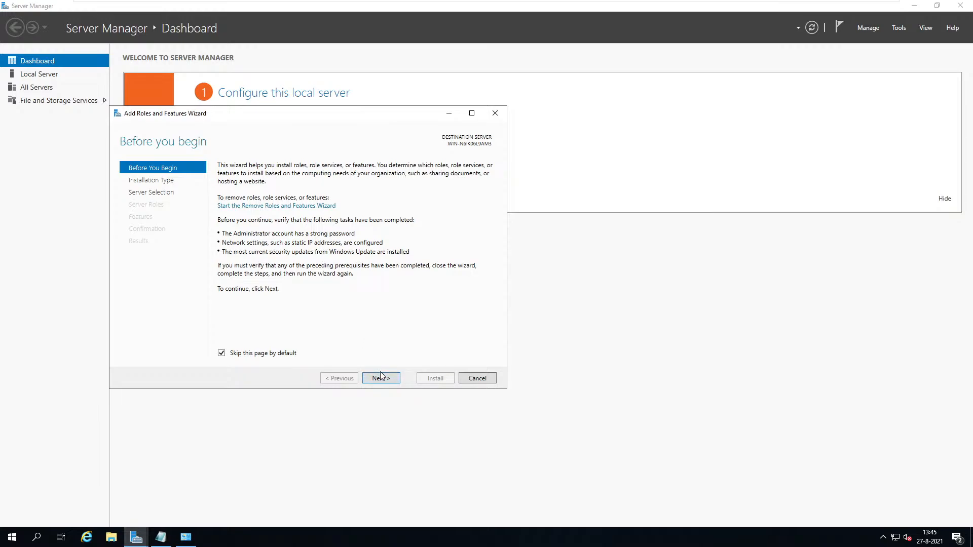
click(480, 381)
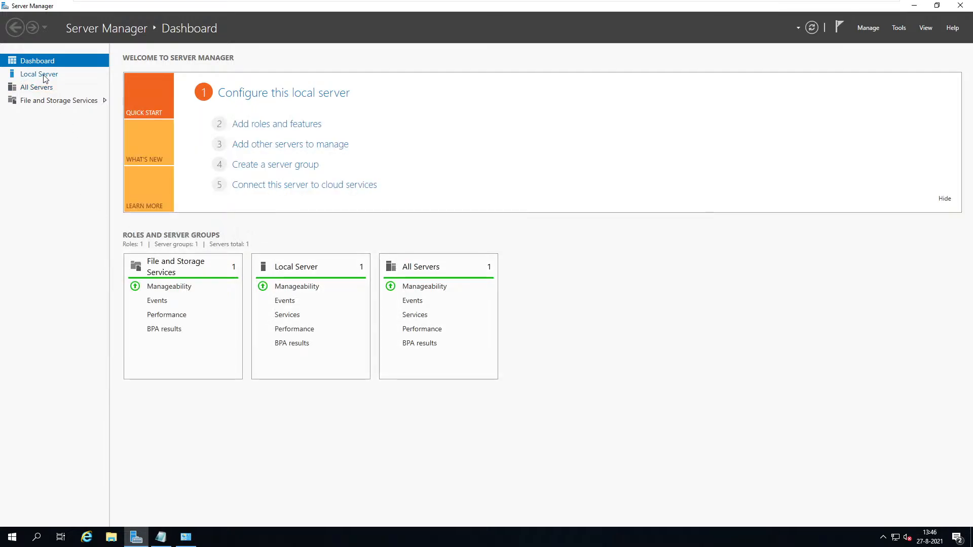
click(64, 77)
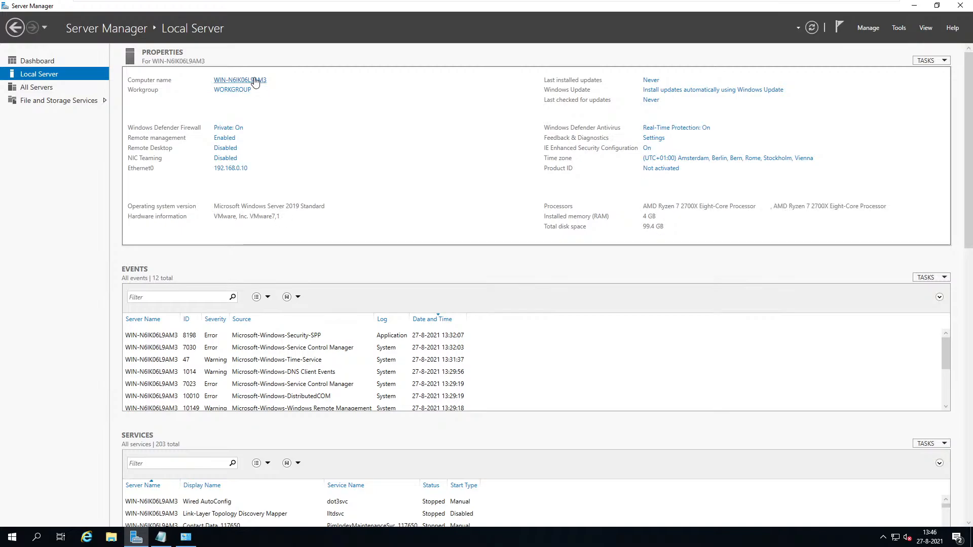
click(255, 81)
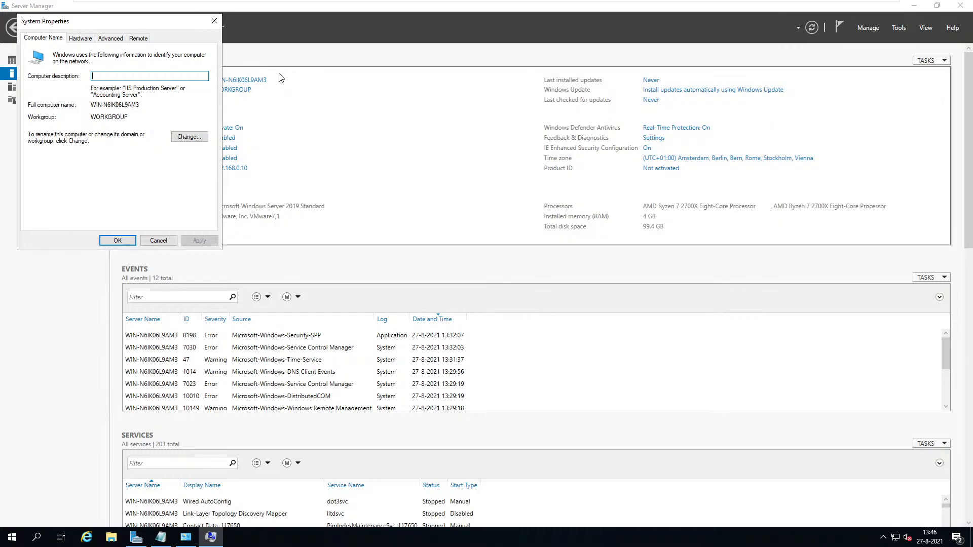
Enter DCCONTOSO01 as the new computer name.
click(190, 136)
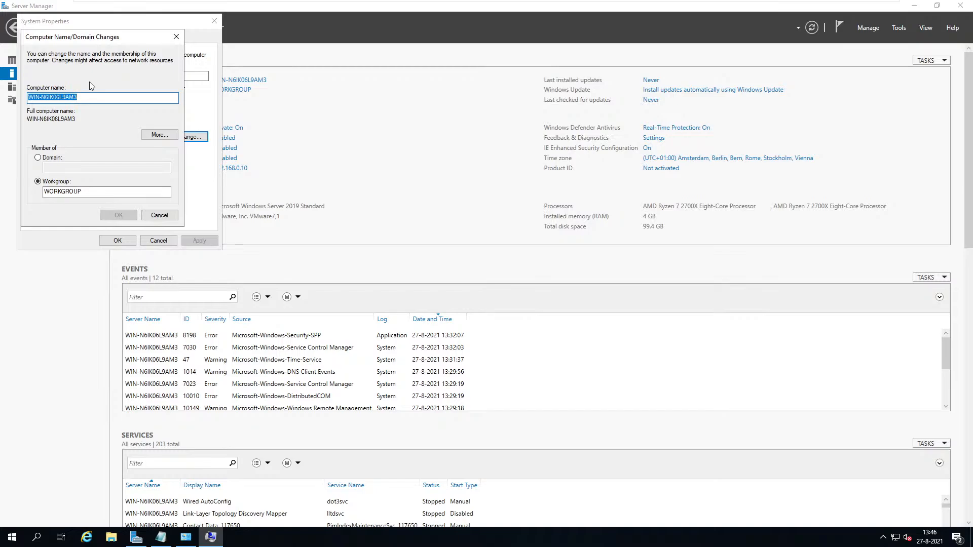
text(DC)
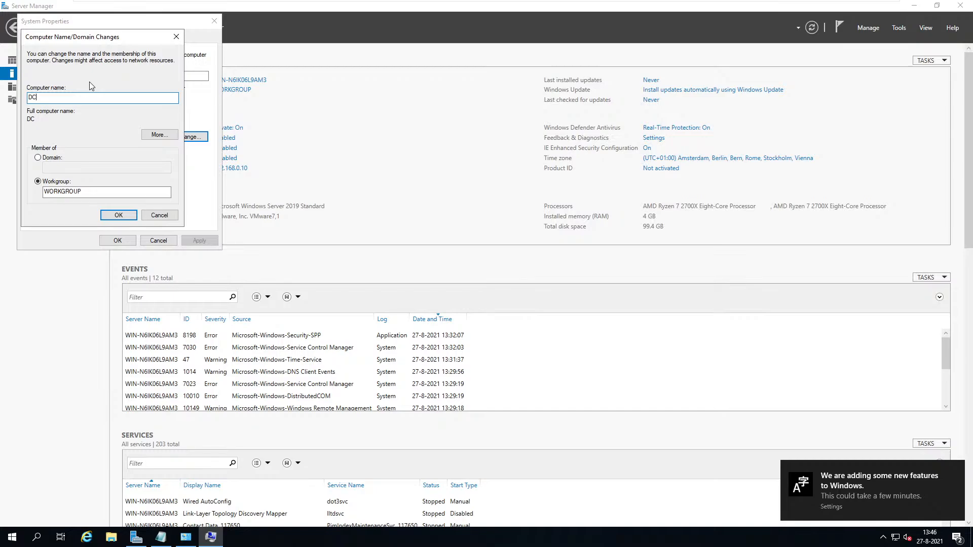
text(o)
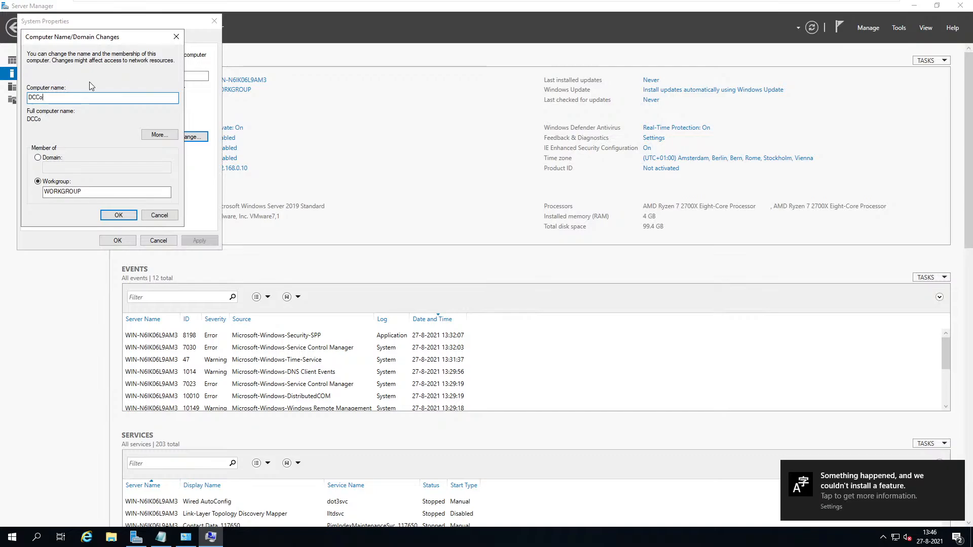
key(BackSpace)
text(ONTOSO01)
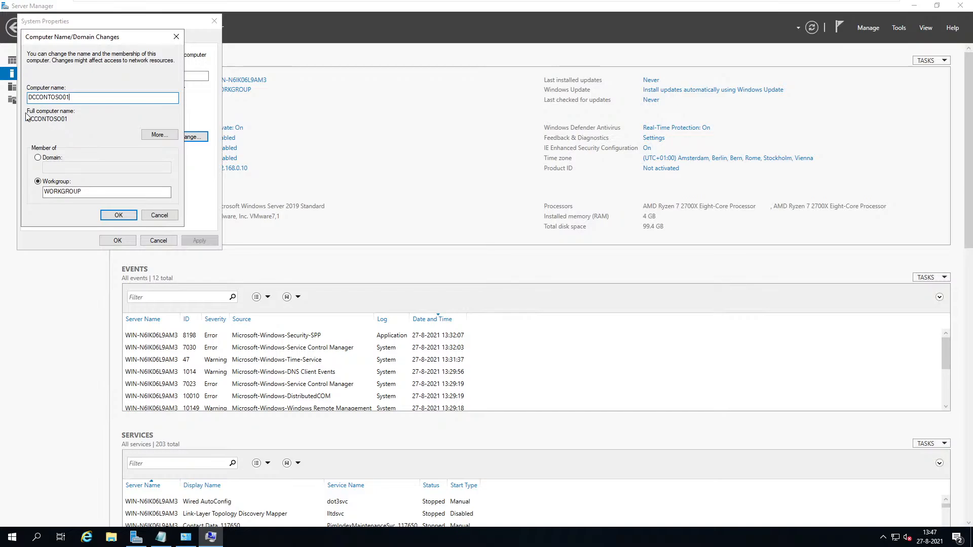
drag(30, 99, 36, 99)
drag(35, 99, 64, 99)
drag(63, 98, 70, 99)
Confirm the rename, acknowledge the restart notice, and close System Properties.
click(122, 214)
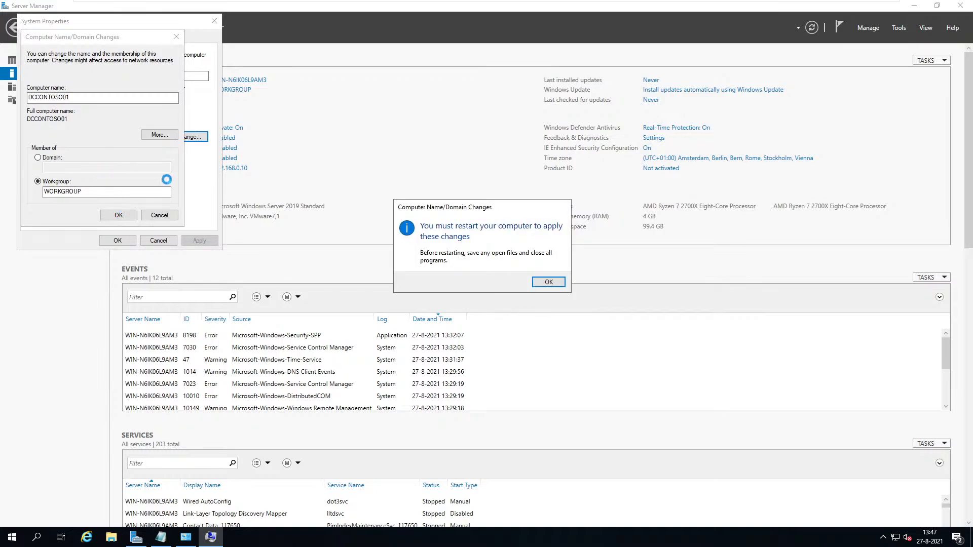
click(551, 287)
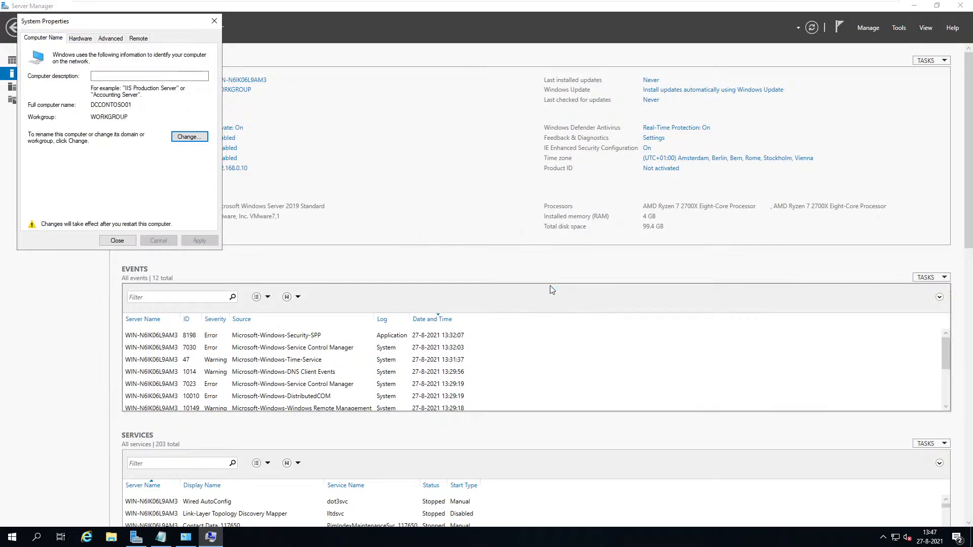
click(131, 242)
Choose Restart Now and restart anyway despite the open apps.
click(493, 280)
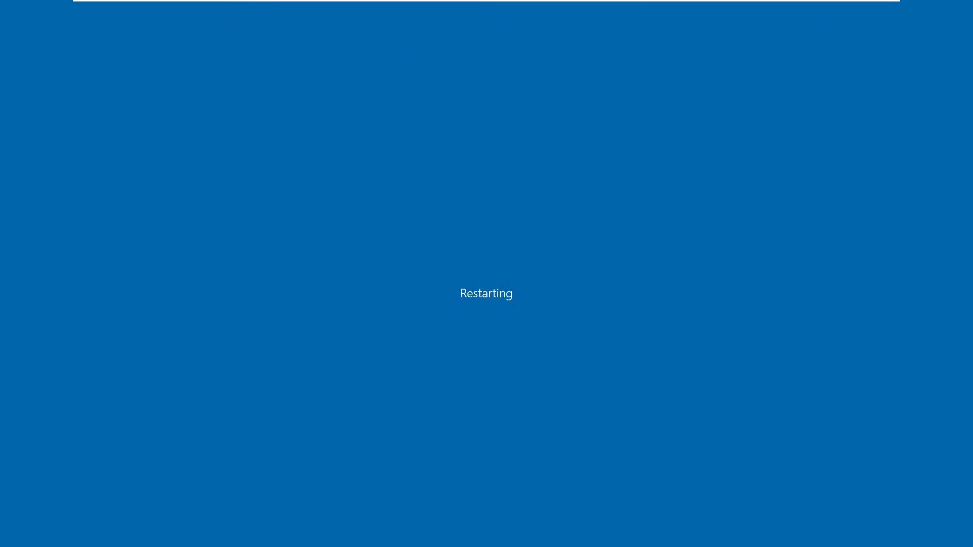
mouse_move(436, 4)
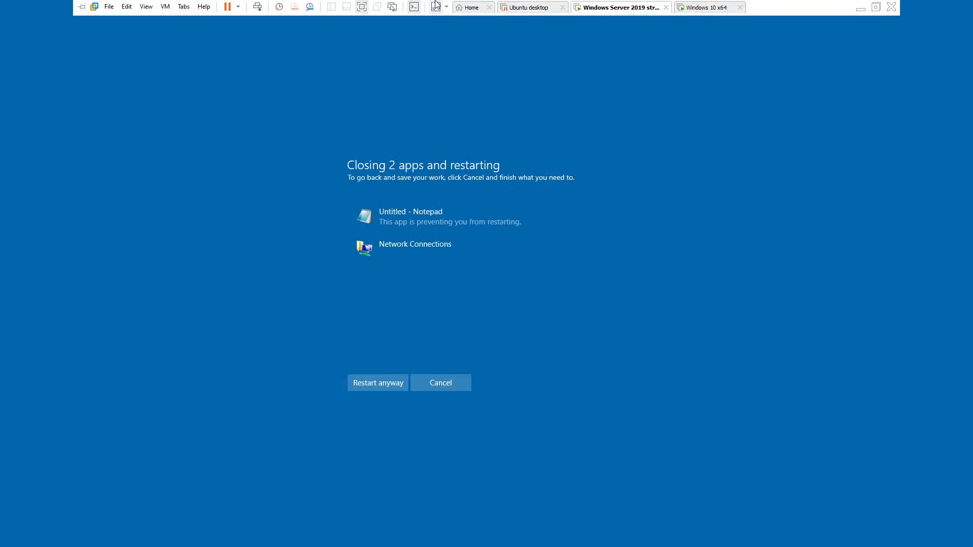
click(392, 384)
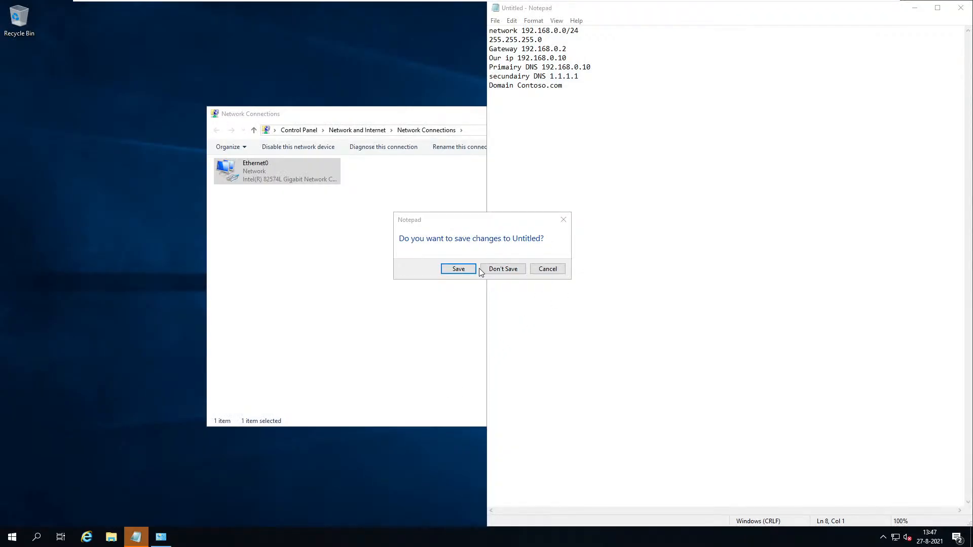
Save the untitled network notes as Network.txt on the Desktop.
click(467, 269)
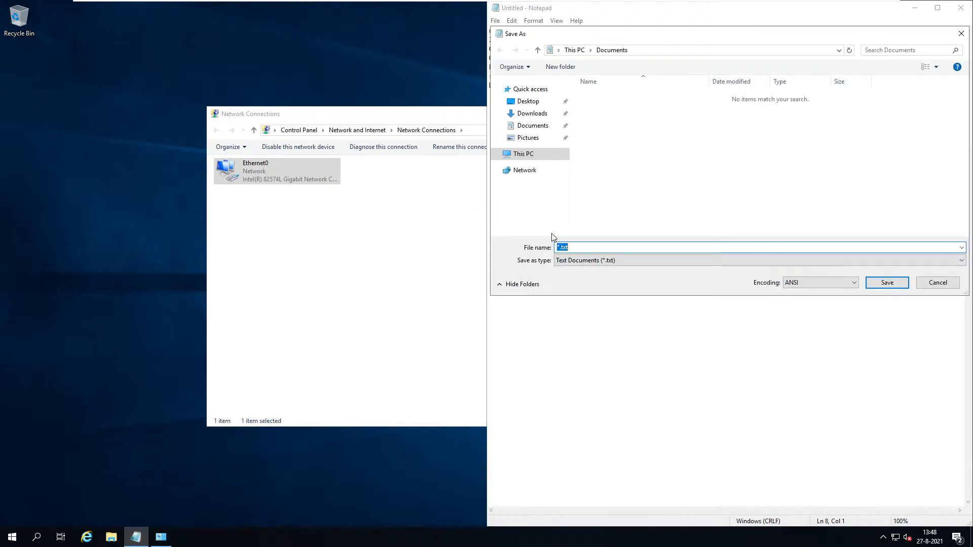
click(574, 49)
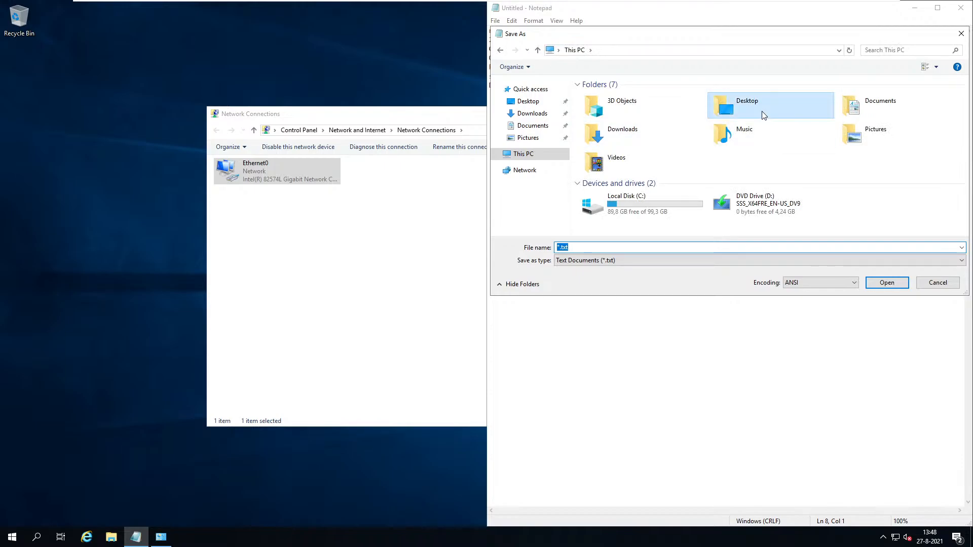
double_click(740, 104)
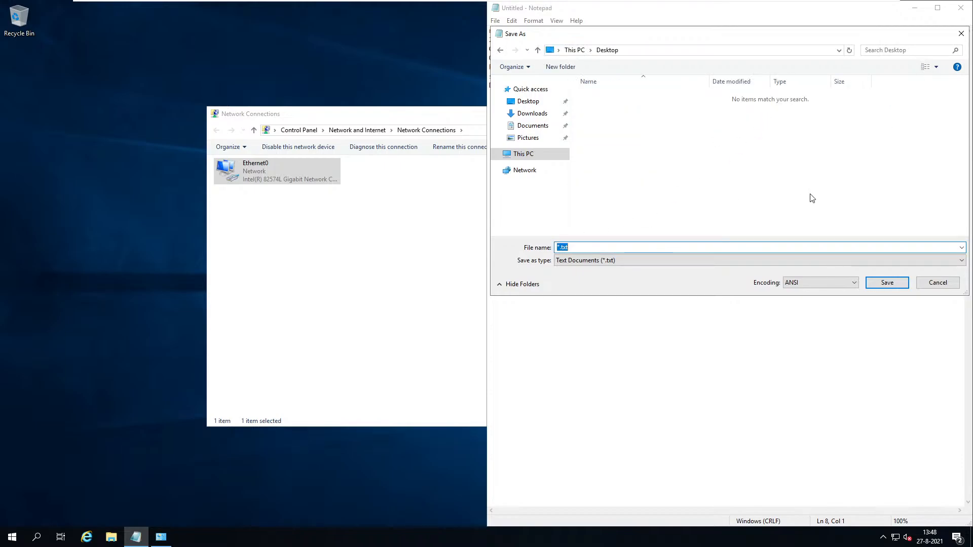
key(Home)
key(Delete)
text(Network)
key(Return)
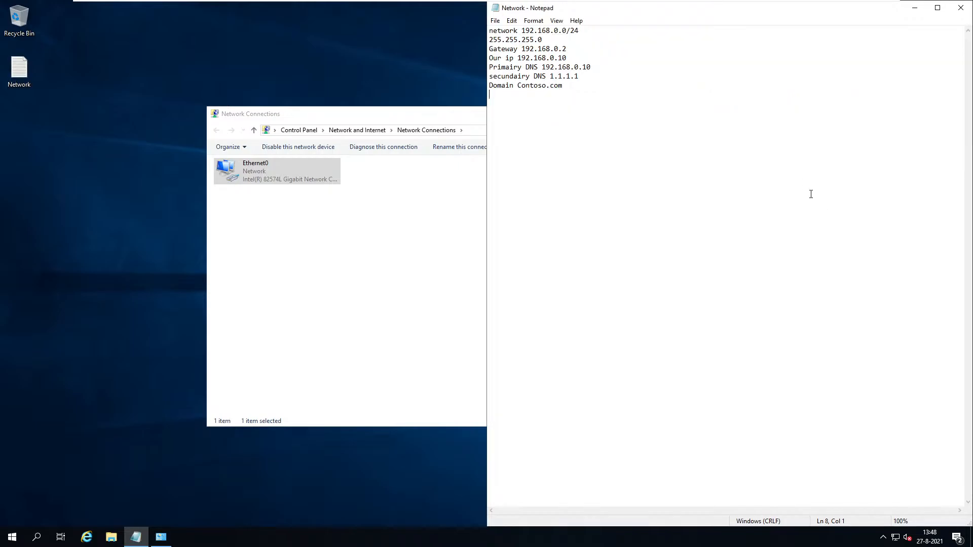
Restart from Start > Power, choosing reason Operating System: Reconfiguration (Planned).
click(12, 537)
click(13, 515)
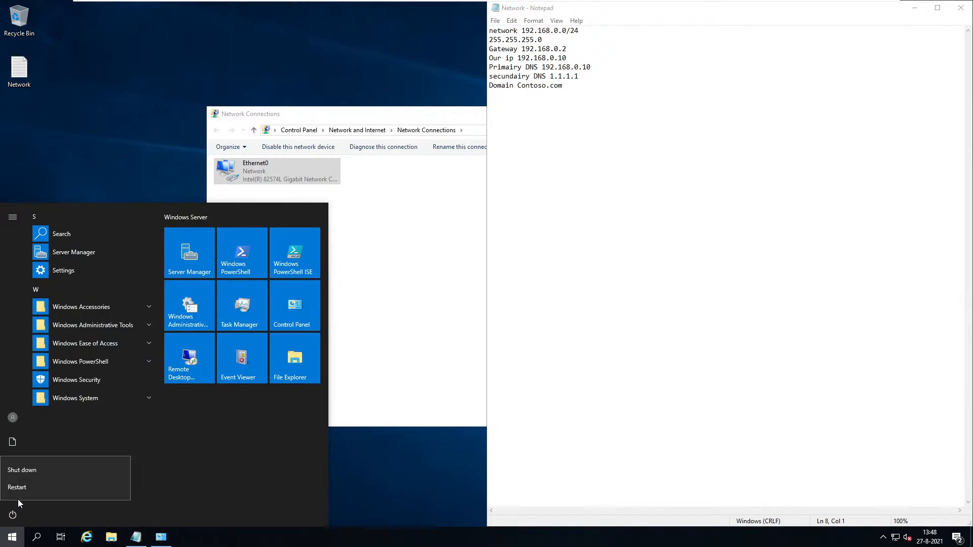
click(26, 484)
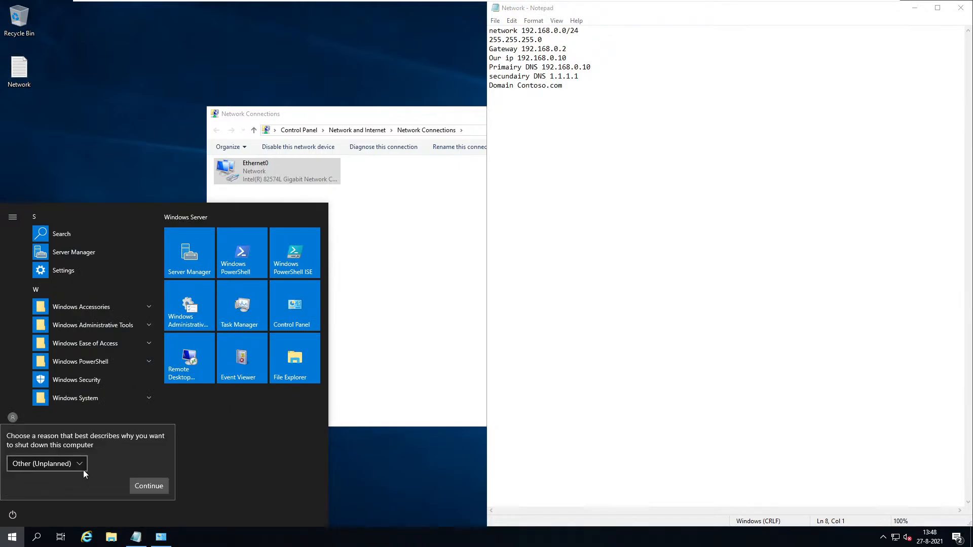
click(75, 466)
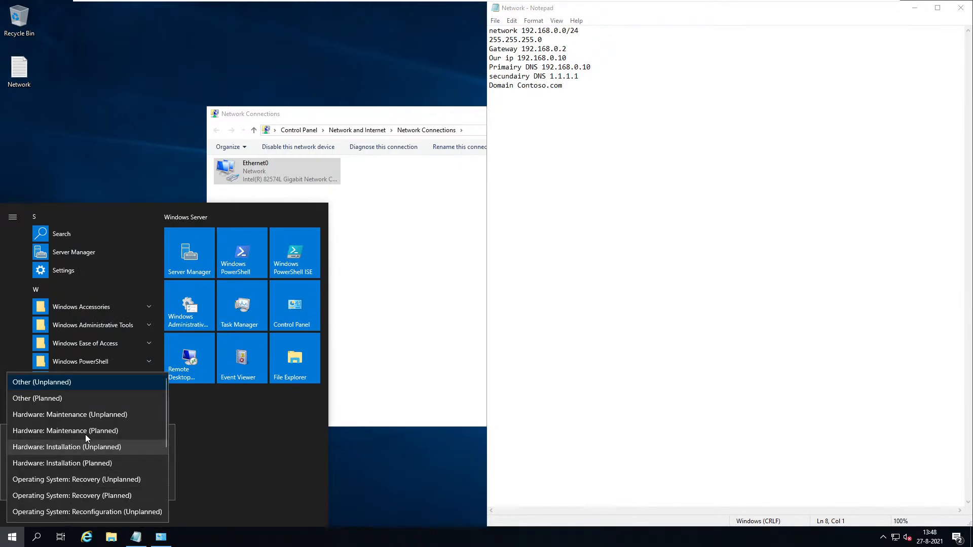
scroll(120, 480, down, 1)
scroll(124, 477, down, 1)
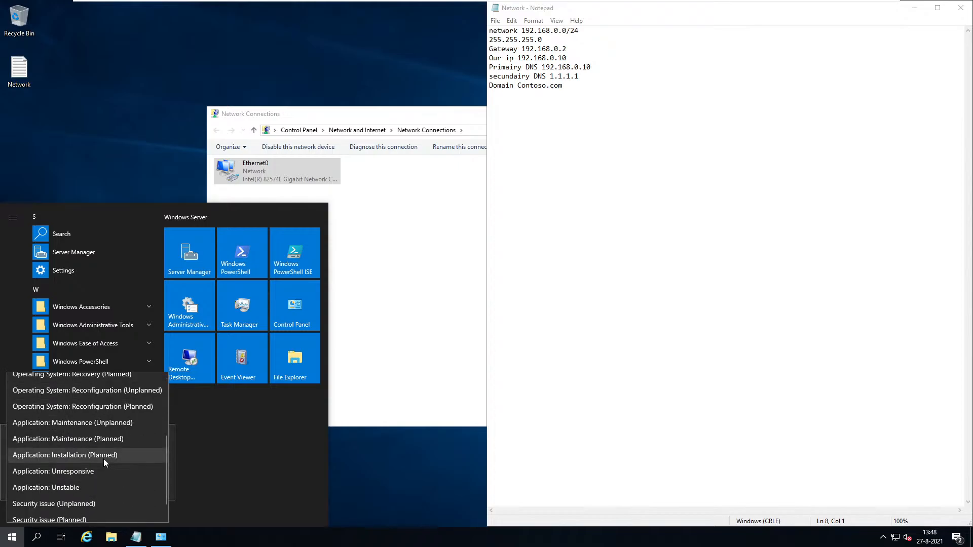
scroll(103, 458, down, 1)
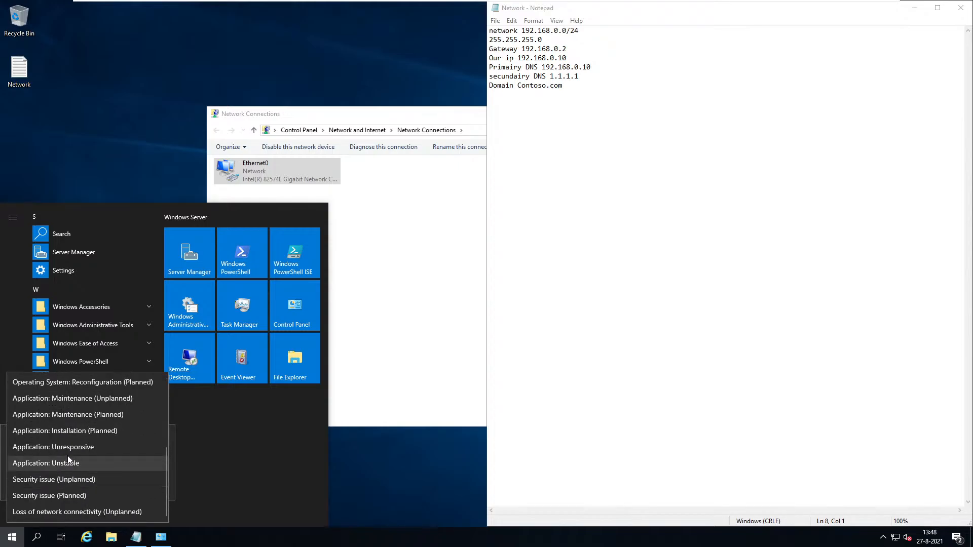
scroll(84, 456, up, 2)
scroll(103, 431, down, 2)
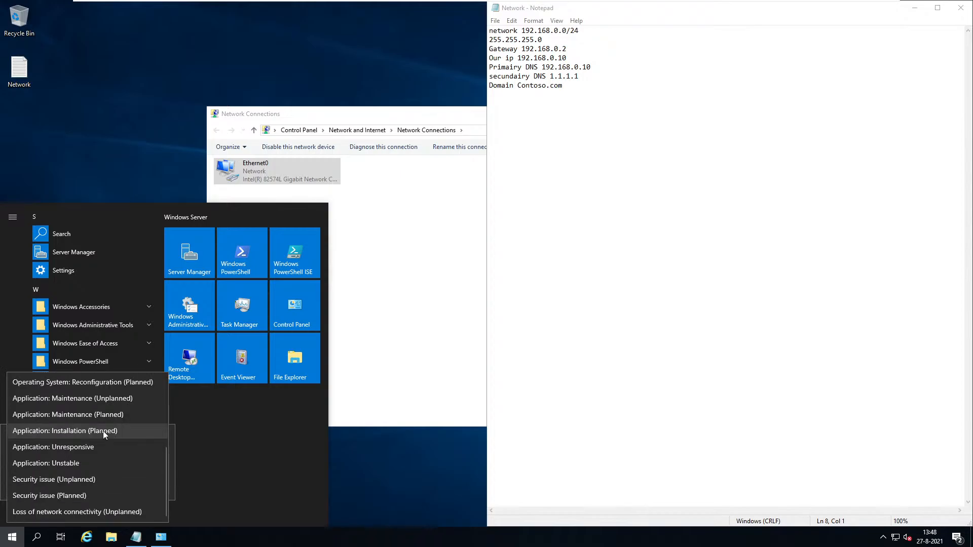
scroll(104, 434, up, 3)
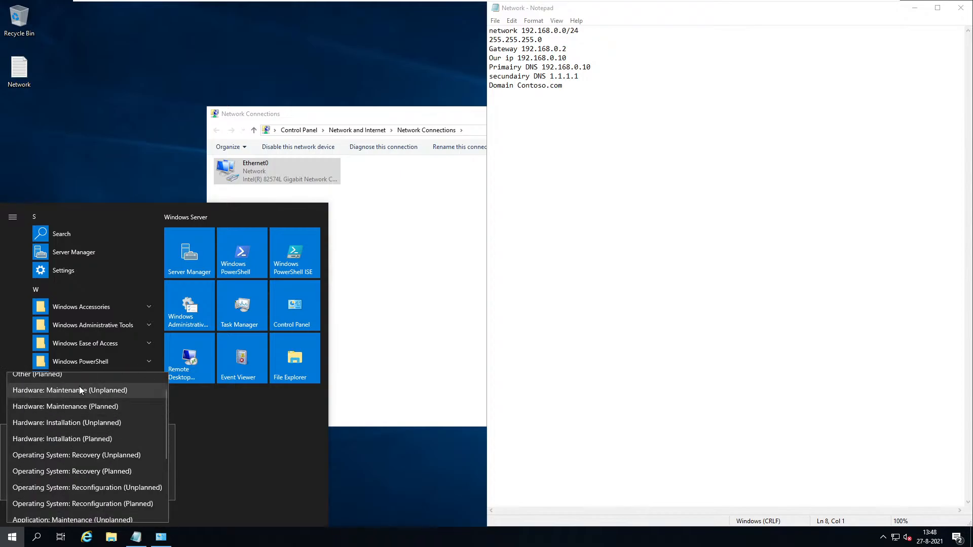
scroll(102, 435, down, 1)
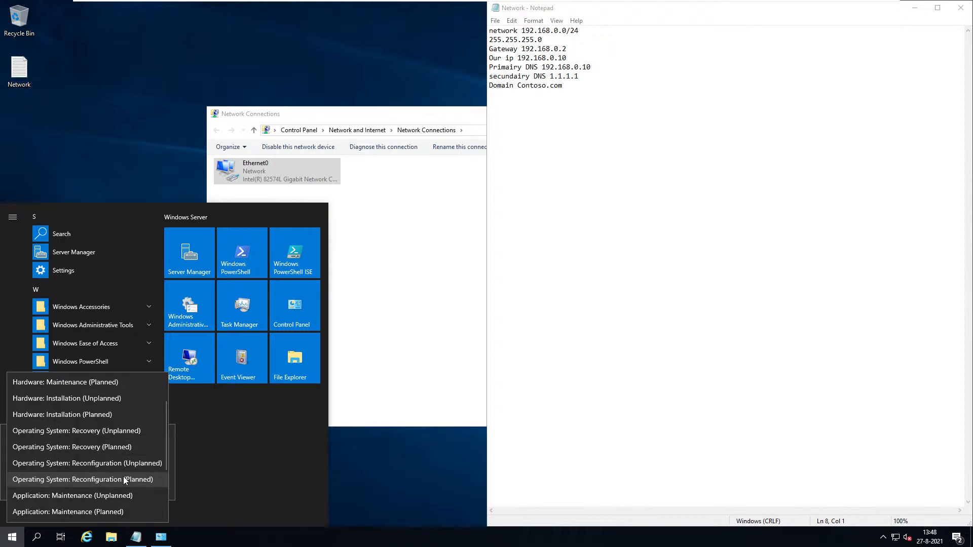
click(141, 483)
Continue the restart and switch to the Windows 10 x64 virtual machine.
click(149, 486)
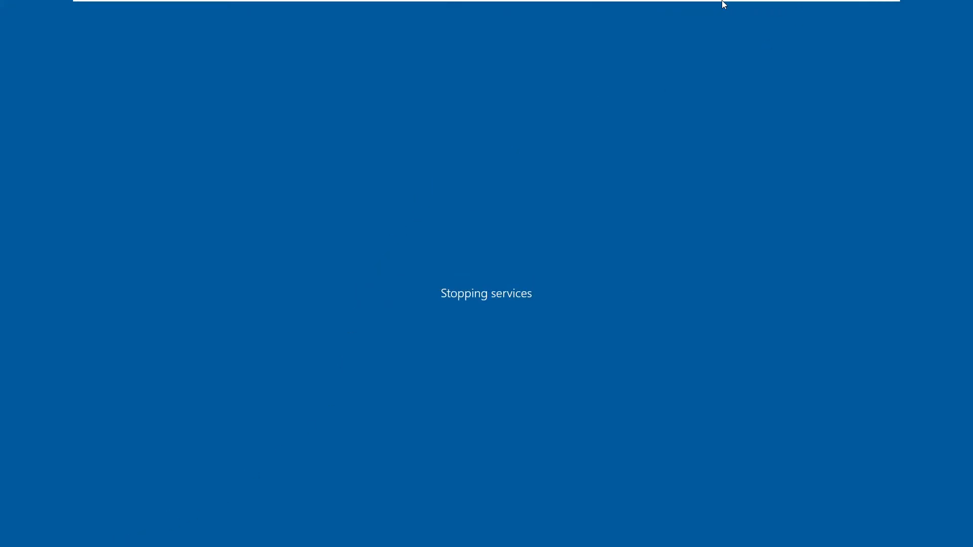
mouse_move(634, 3)
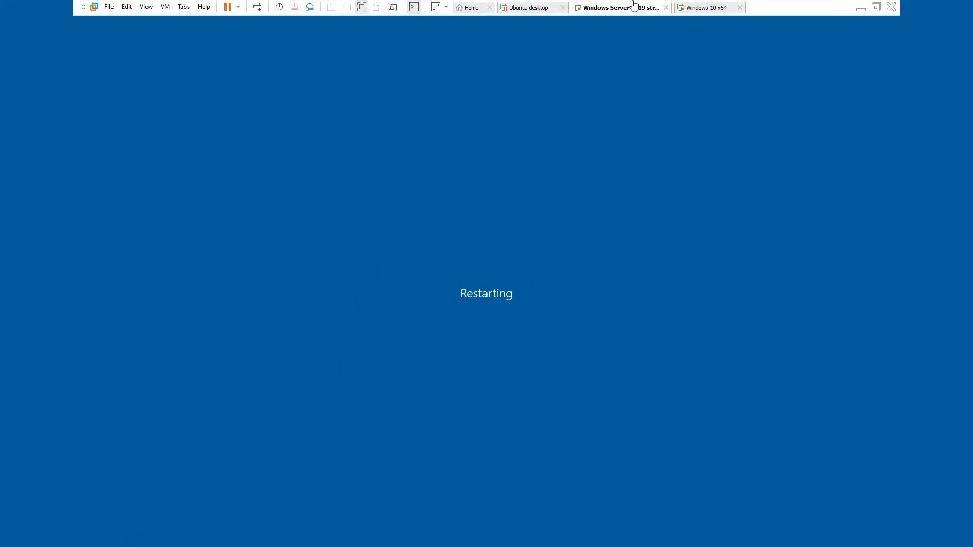
click(694, 9)
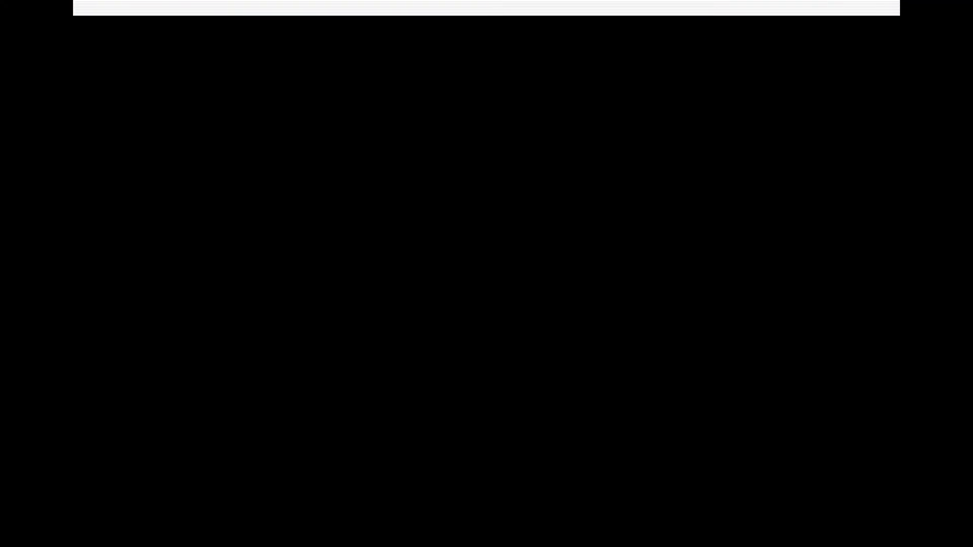
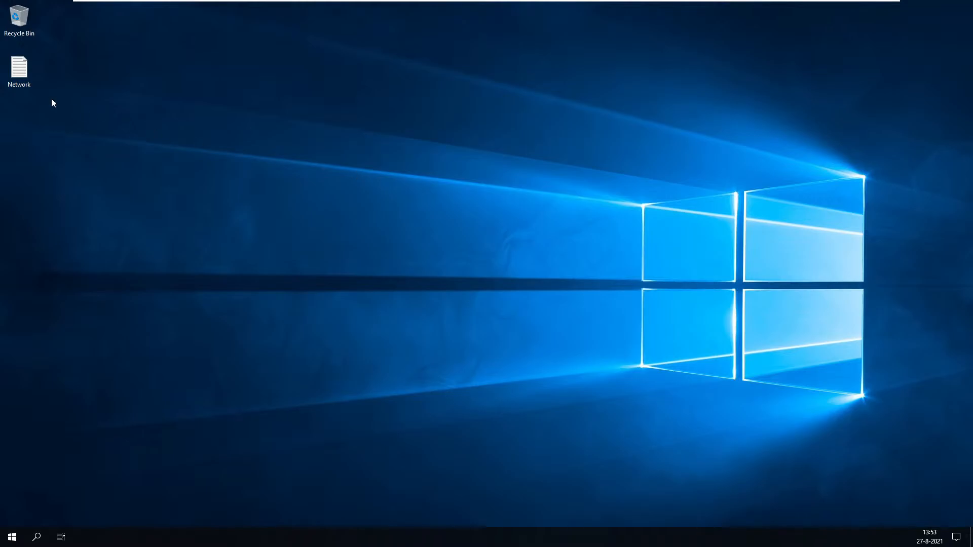
Open the Network notes file in Notepad, then launch Task Manager from the taskbar.
click(15, 72)
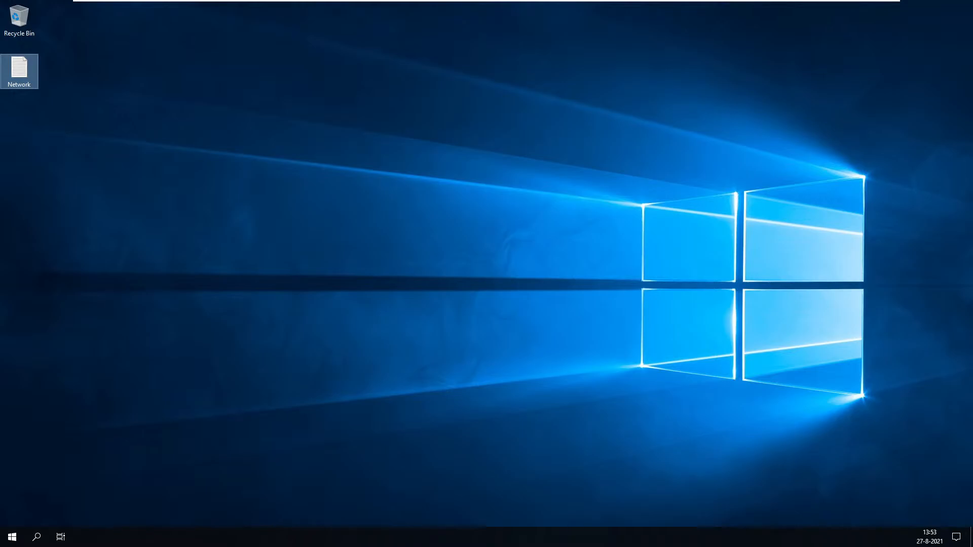
key(Return)
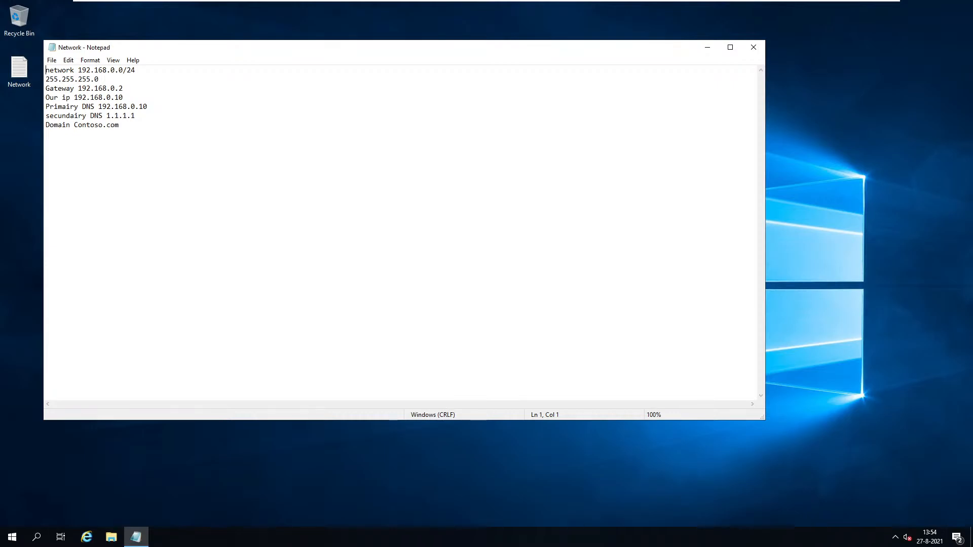
click(677, 537)
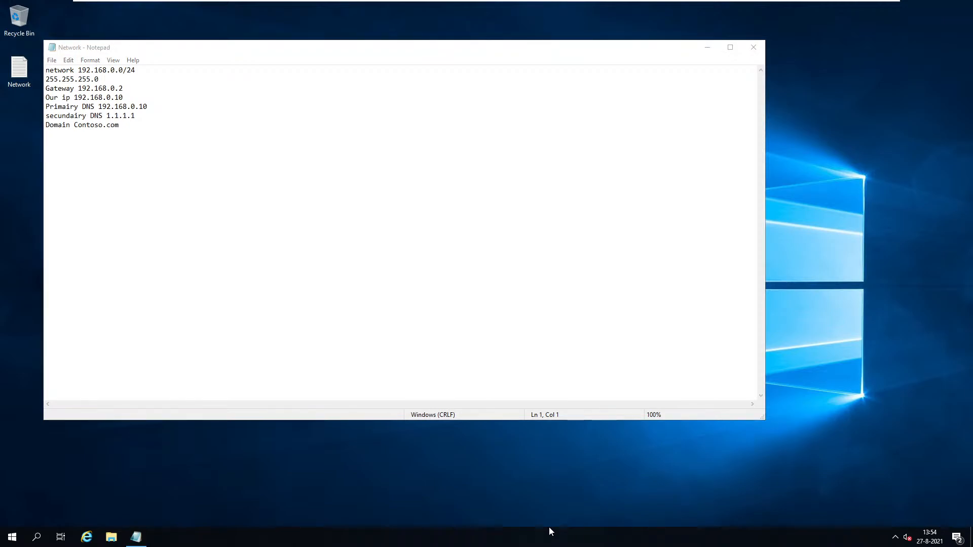
click(561, 485)
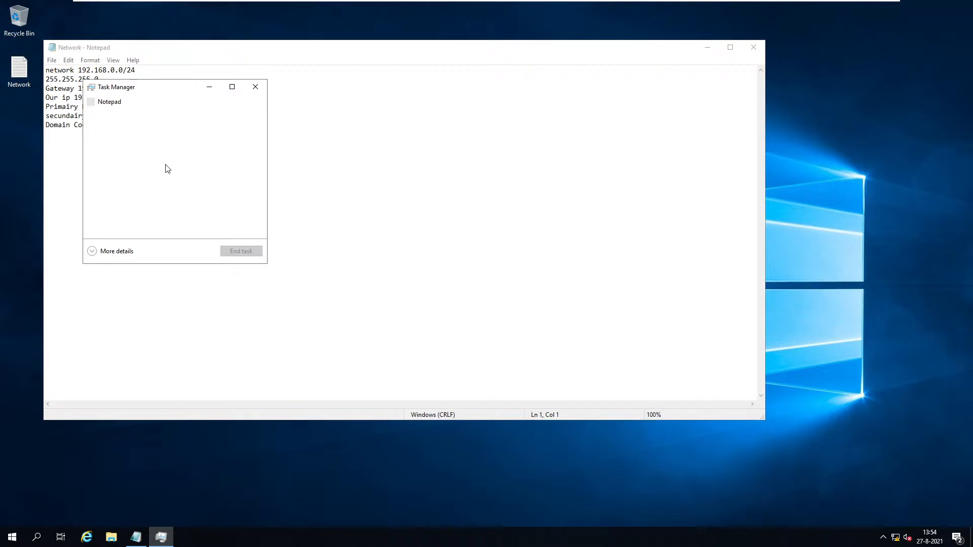
Expand Task Manager to more details and browse Details, Users, Performance, Processes and column choices.
click(96, 255)
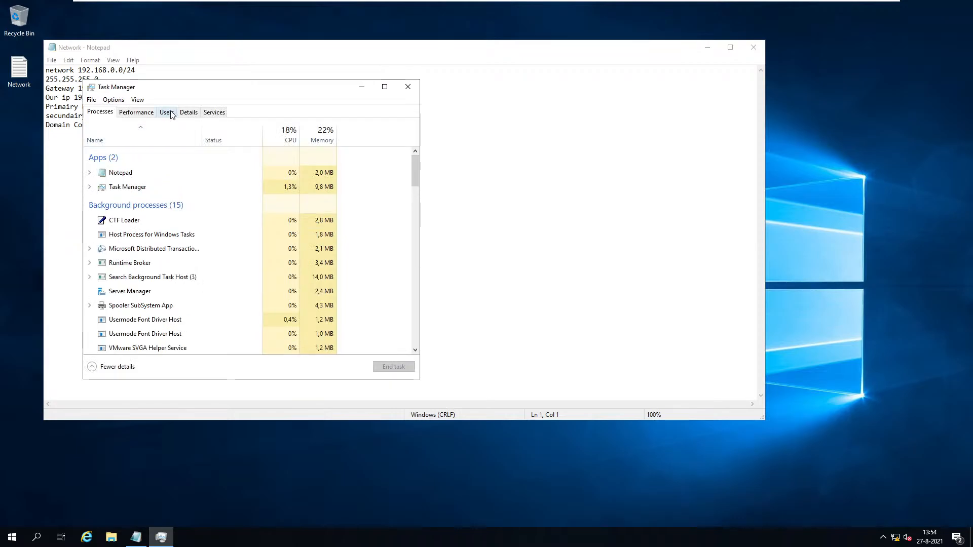
click(185, 116)
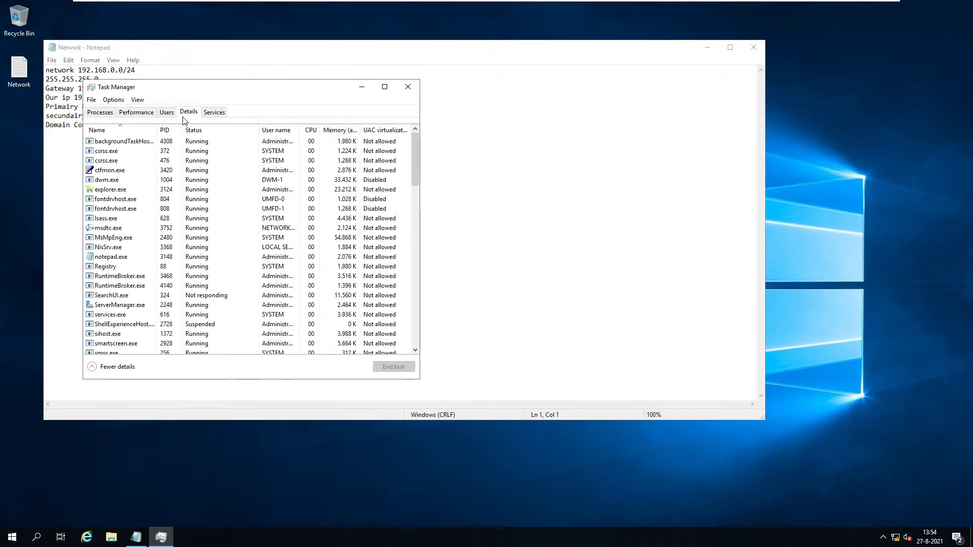
click(166, 115)
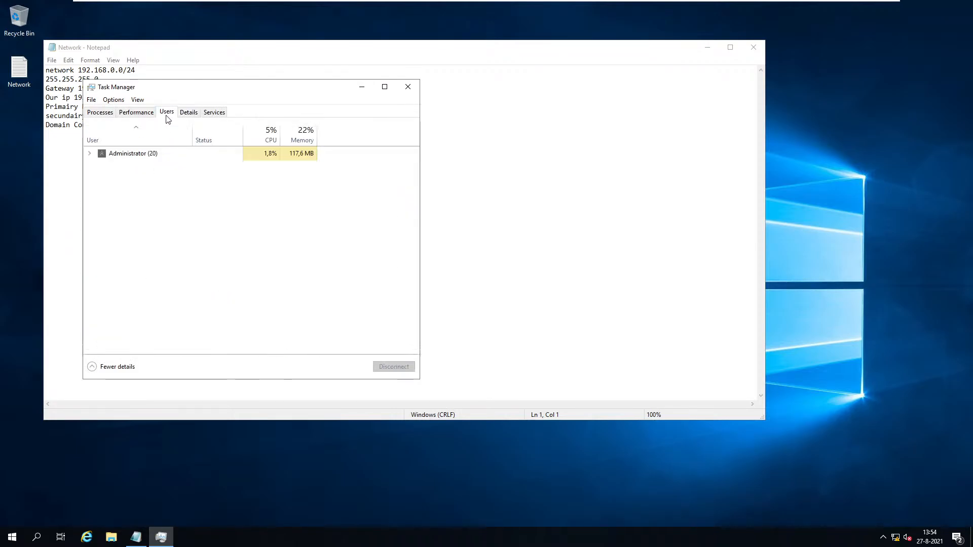
click(124, 112)
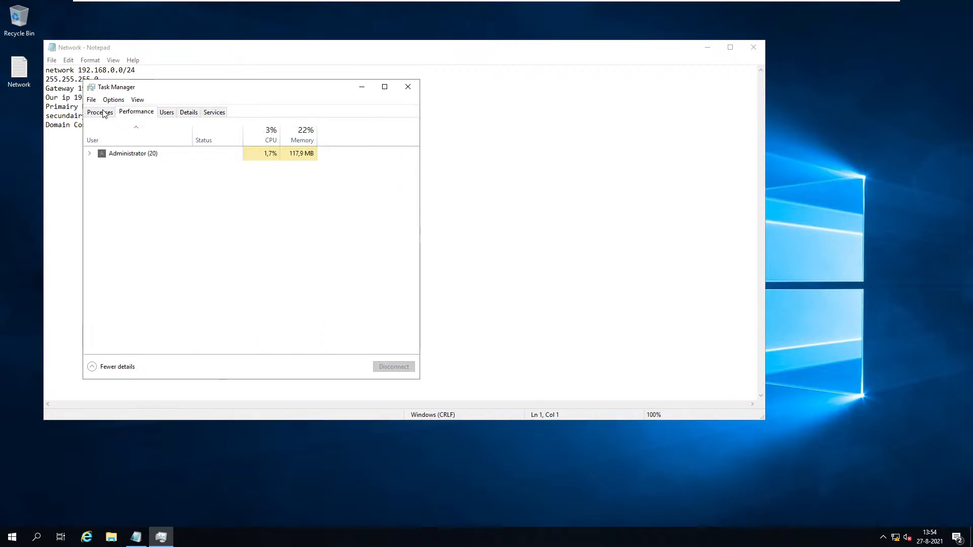
click(104, 113)
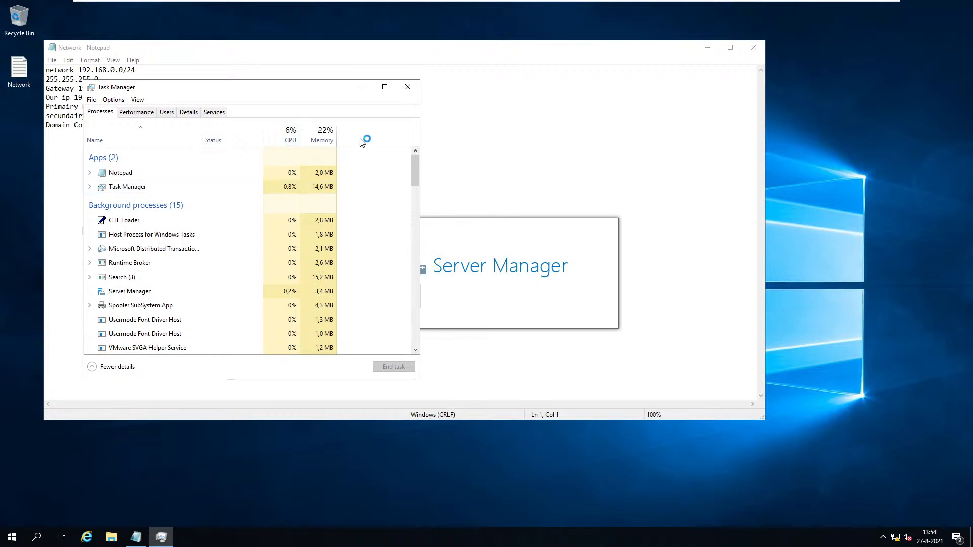
right_click(333, 137)
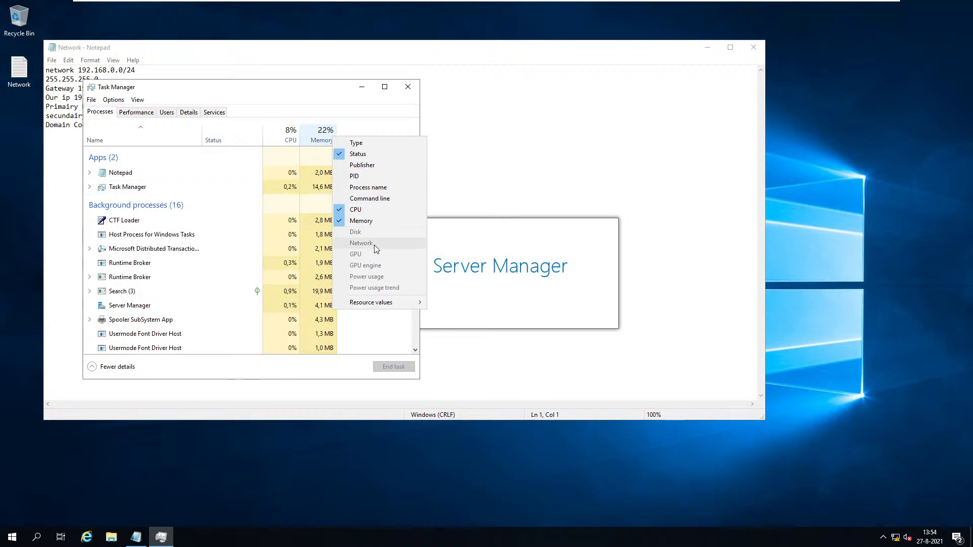
mouse_move(395, 303)
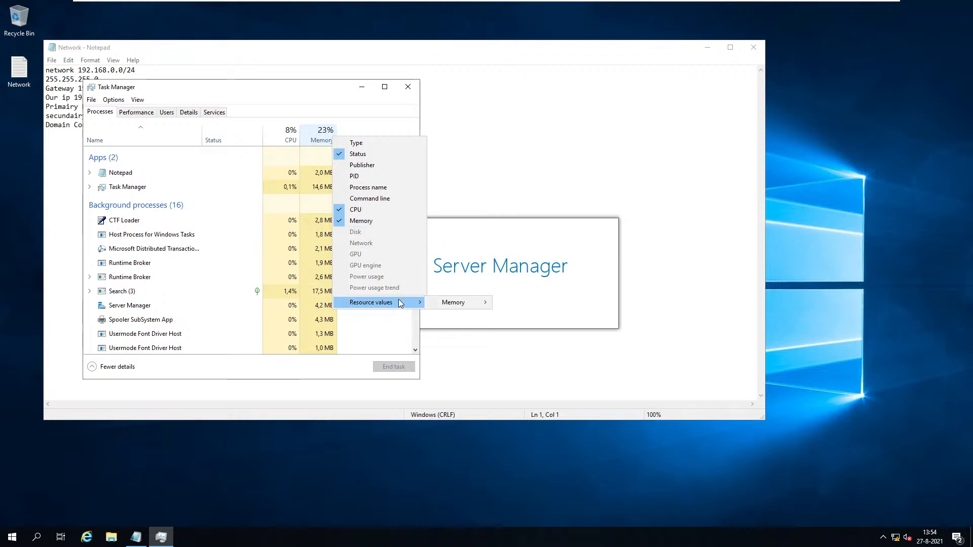
mouse_move(453, 302)
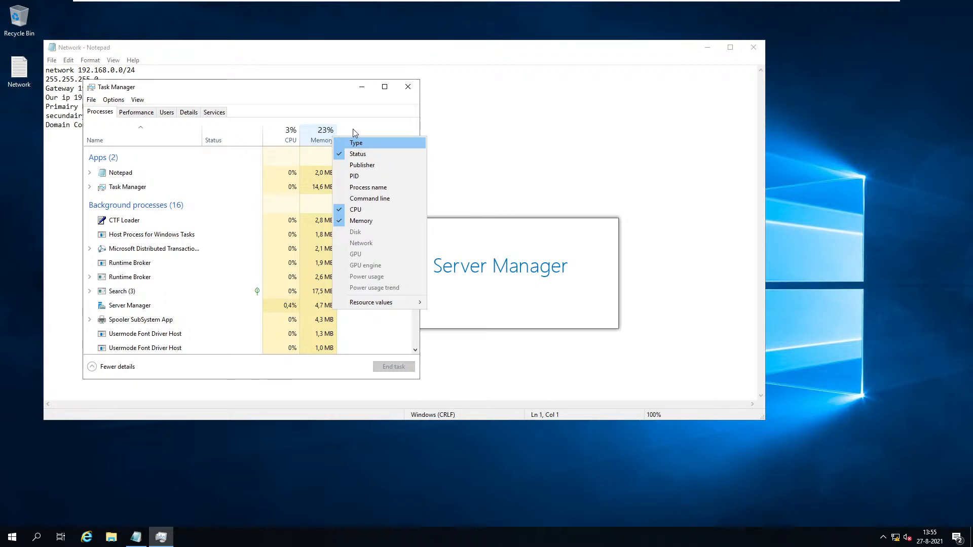
click(376, 117)
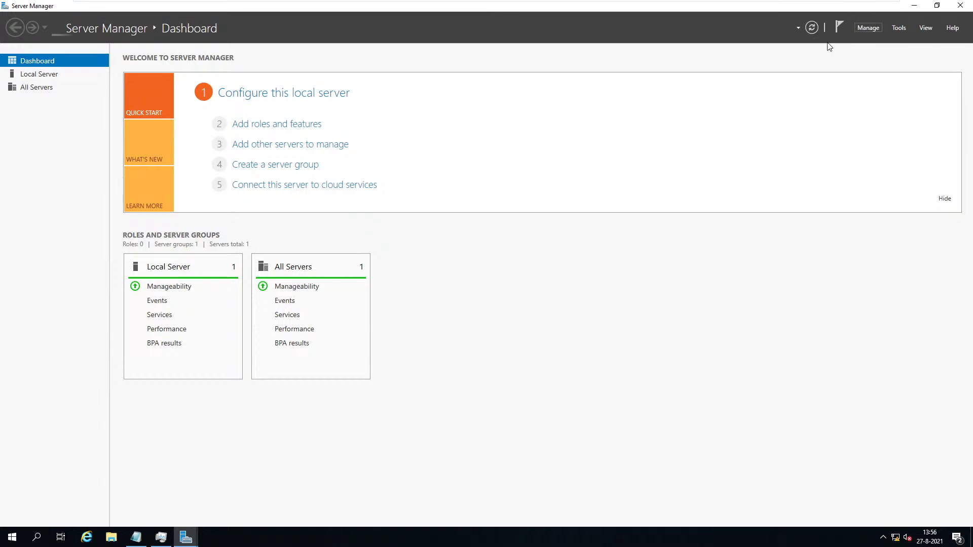
Acknowledge the message that inventory data is still being collected.
click(867, 28)
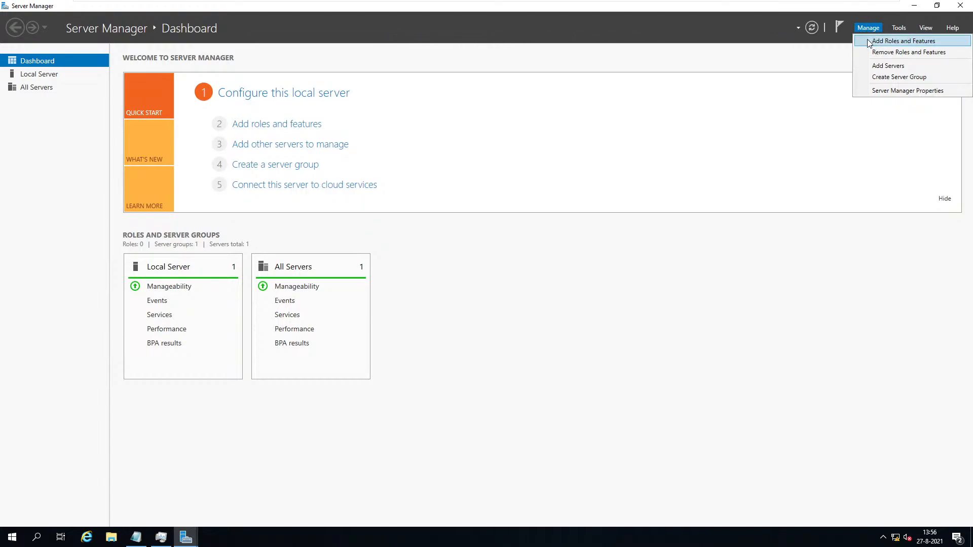
click(867, 41)
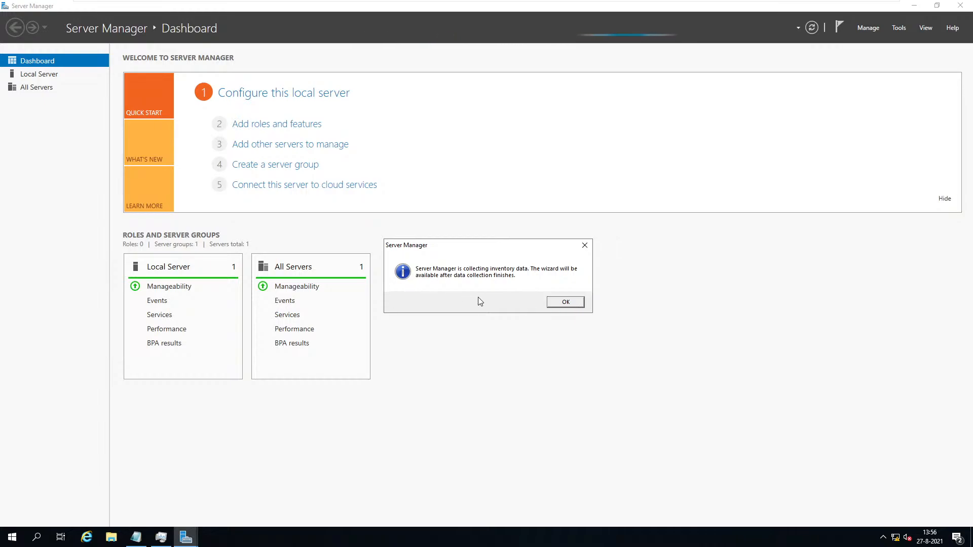
click(553, 305)
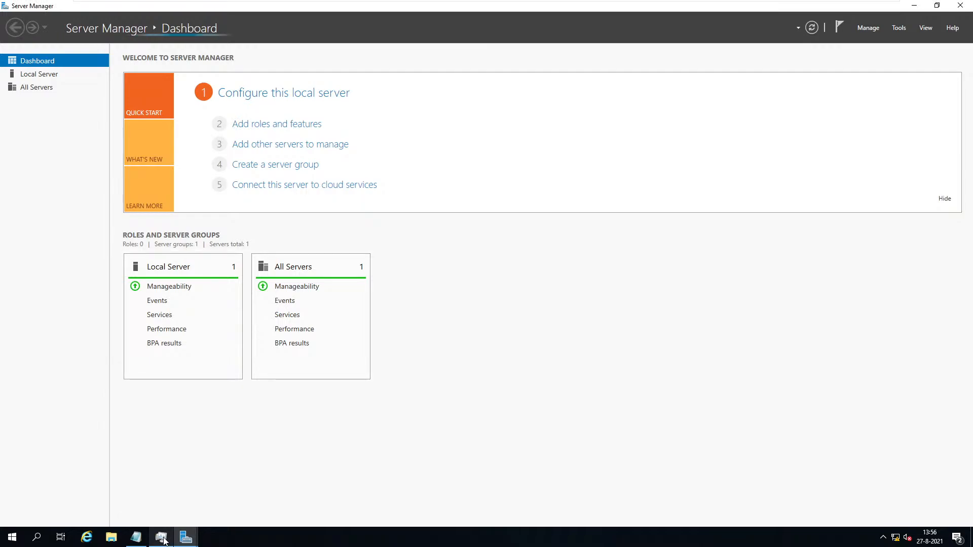
Stop the Windows Admin Center notice from reappearing and launch Add Roles and Features.
click(185, 540)
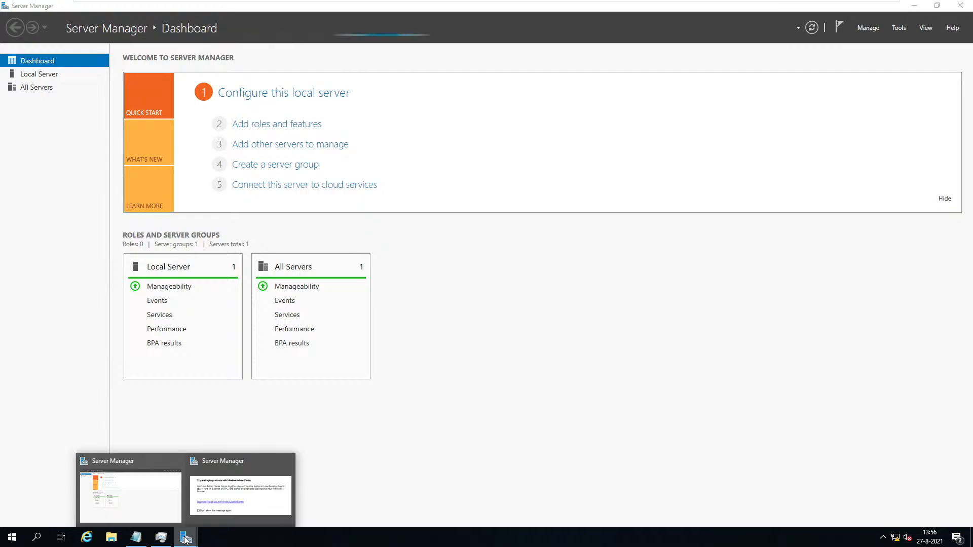
click(240, 495)
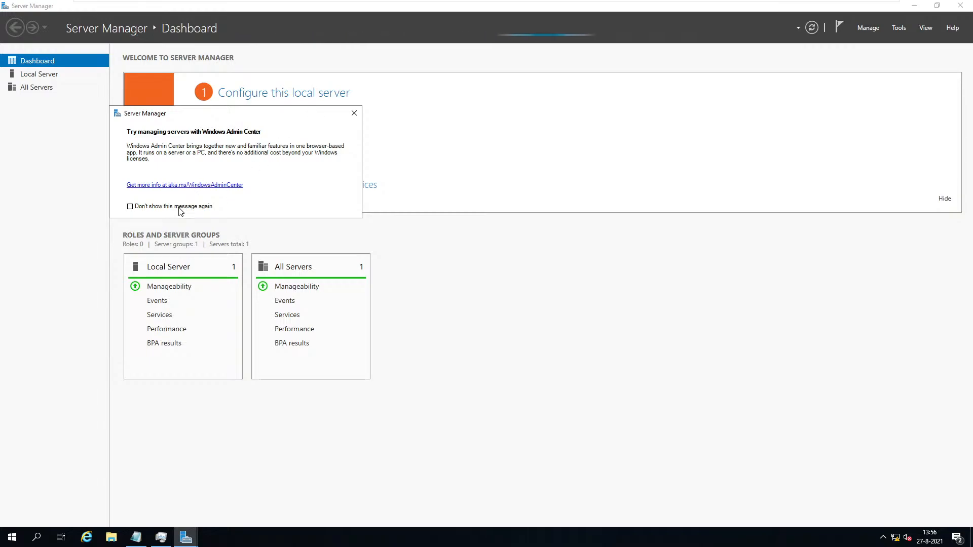
click(137, 208)
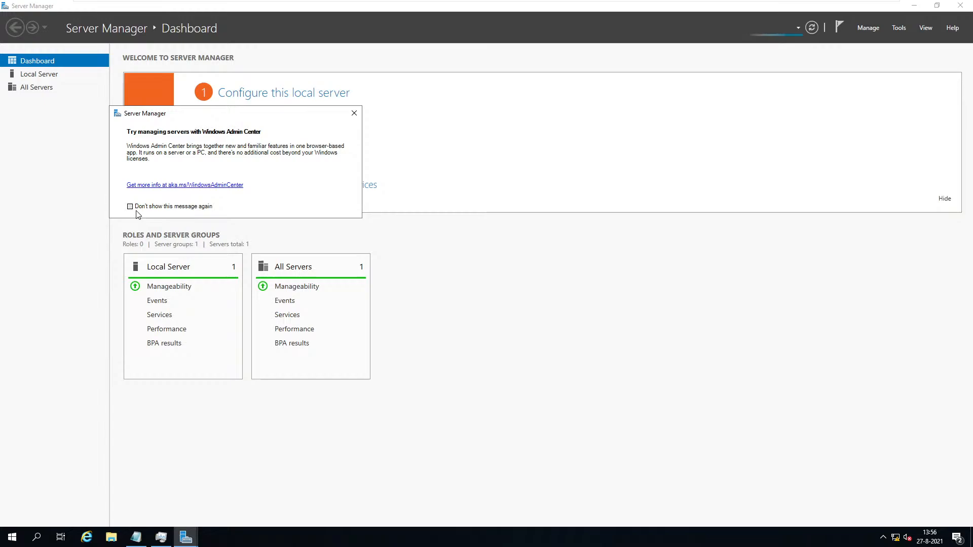
click(354, 114)
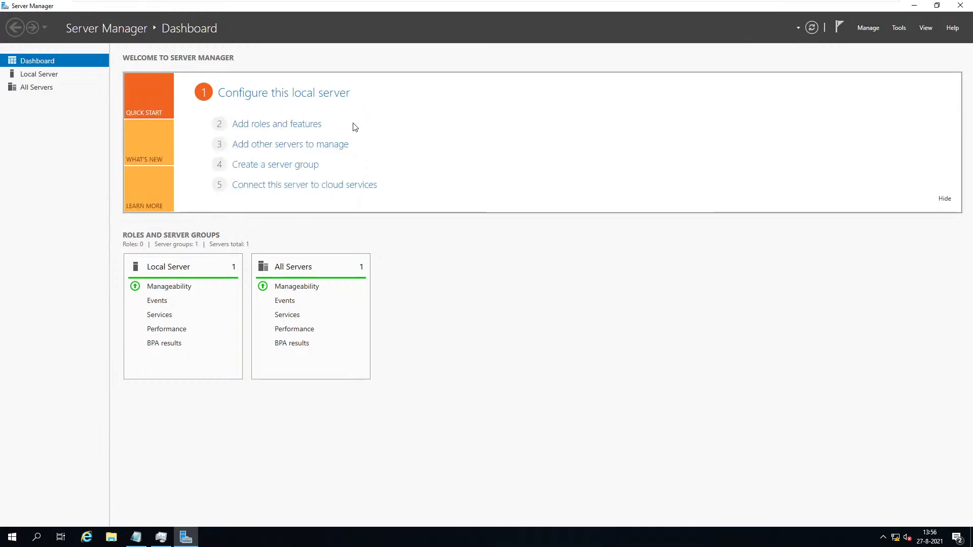
click(868, 29)
click(870, 44)
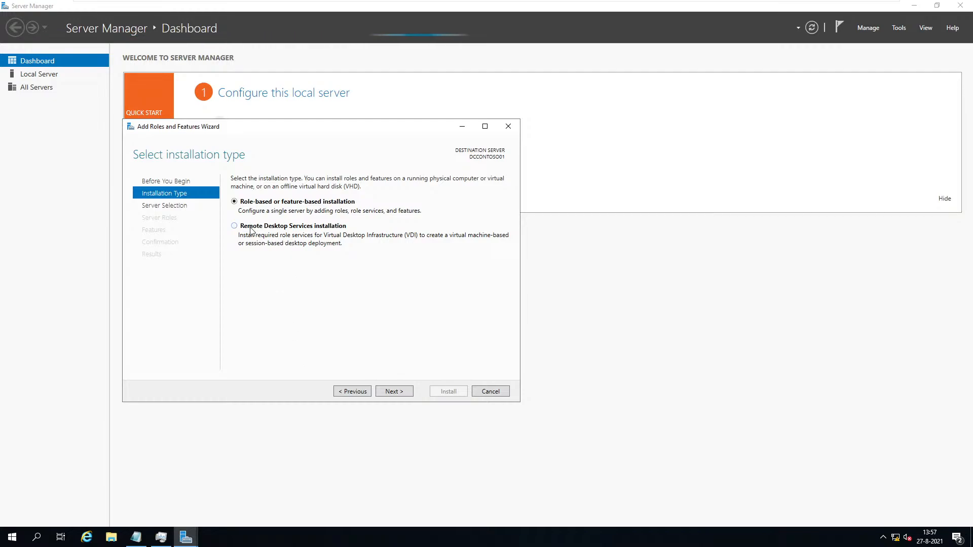
Choose role-based installation and select DHCP Server along with its management tools.
click(391, 393)
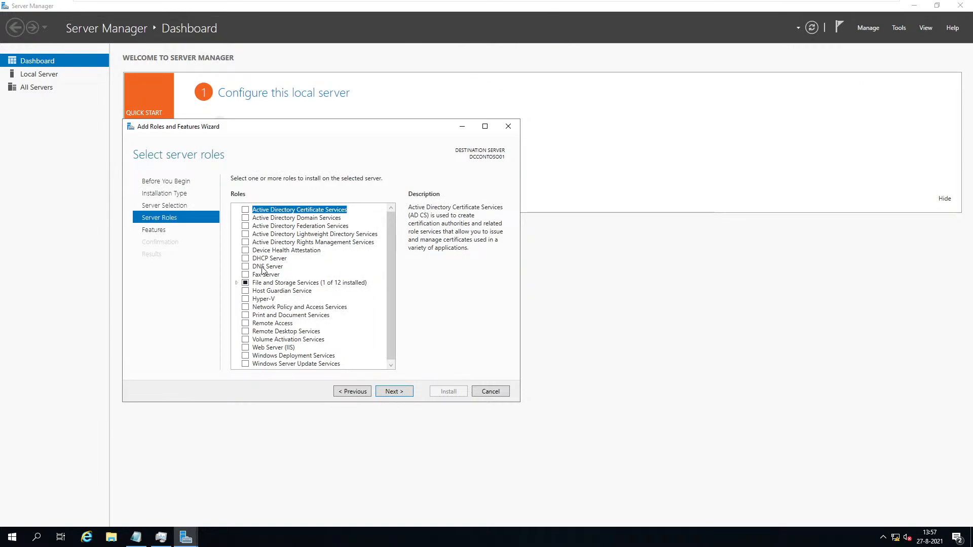
click(245, 259)
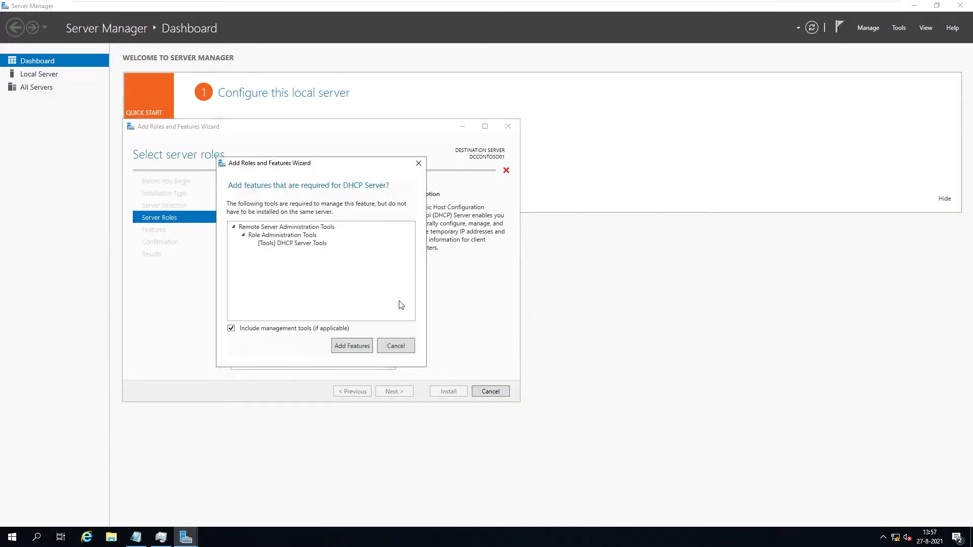
click(367, 348)
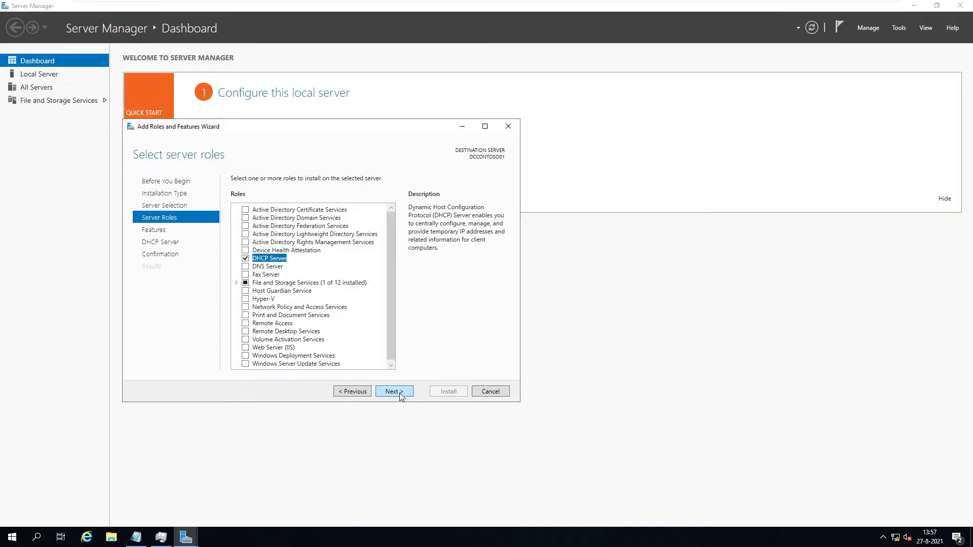
Review the Features list, inspecting SMB 1.0/CIFS File Sharing Support and SNMP Service entries.
click(394, 392)
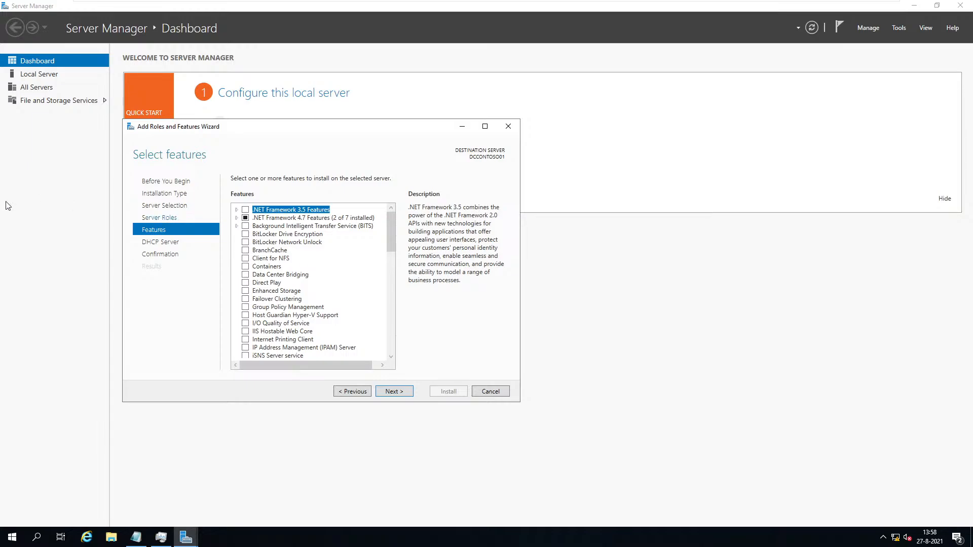
scroll(288, 319, down, 12)
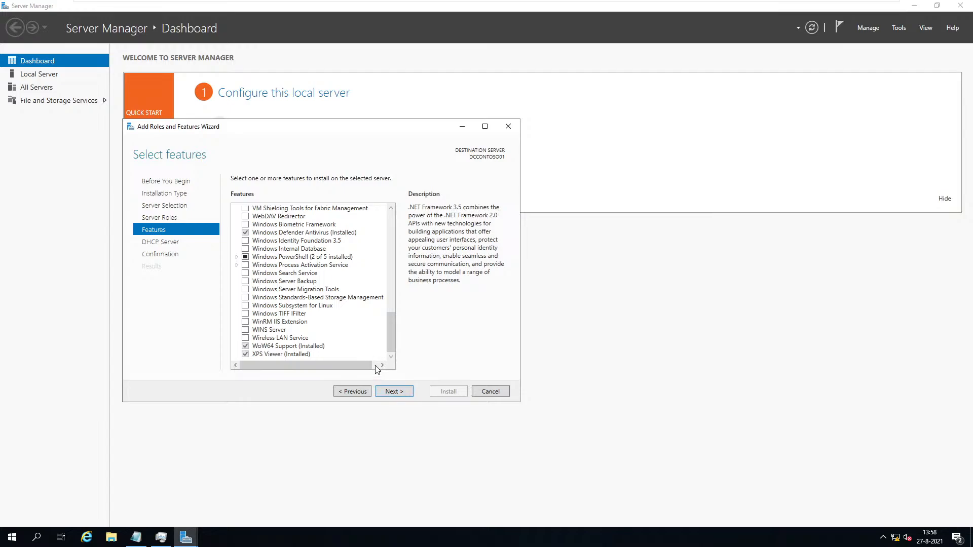
scroll(328, 338, up, 7)
scroll(328, 338, up, 2)
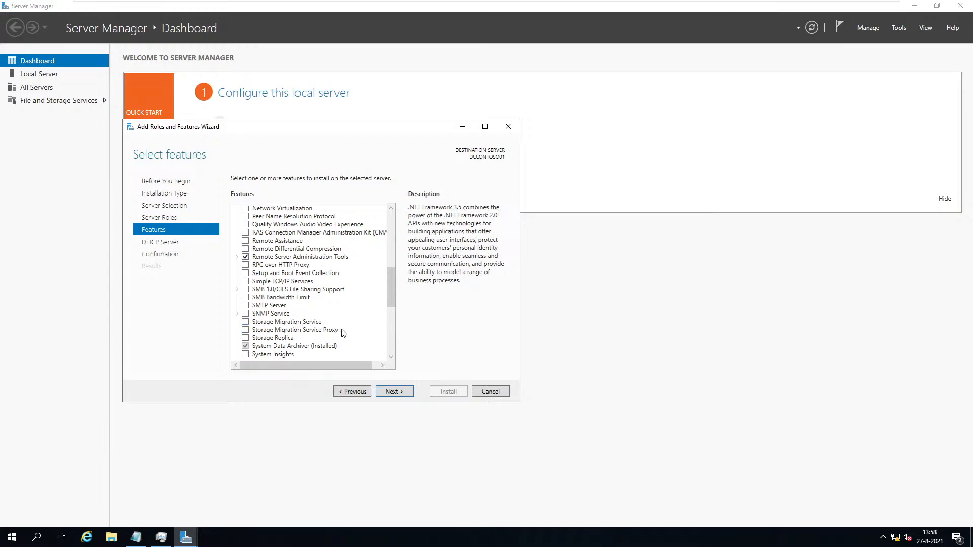
click(239, 290)
click(237, 289)
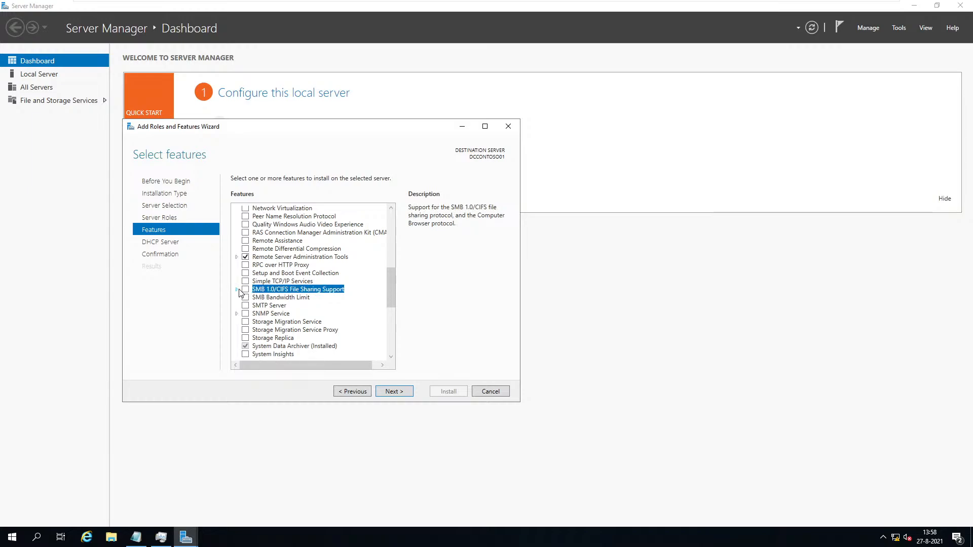
click(237, 314)
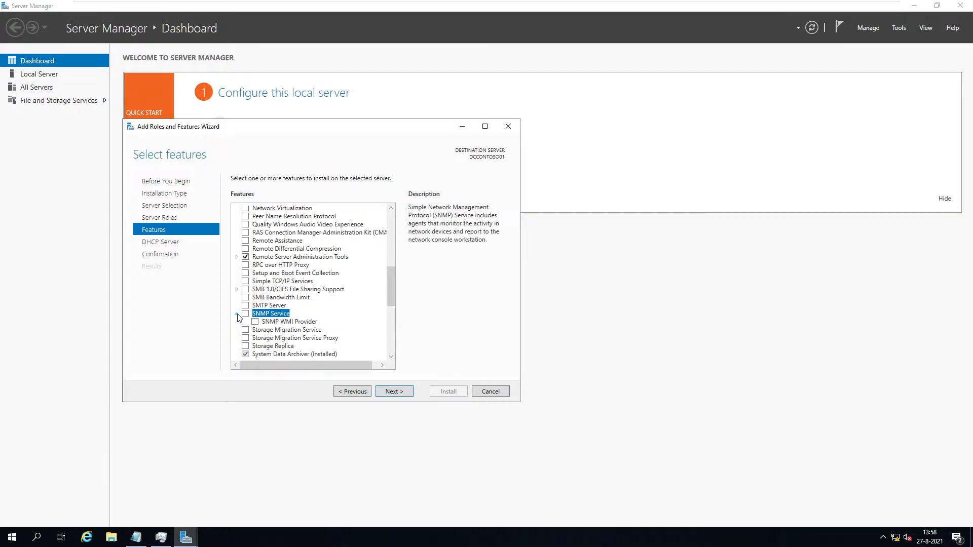
click(237, 314)
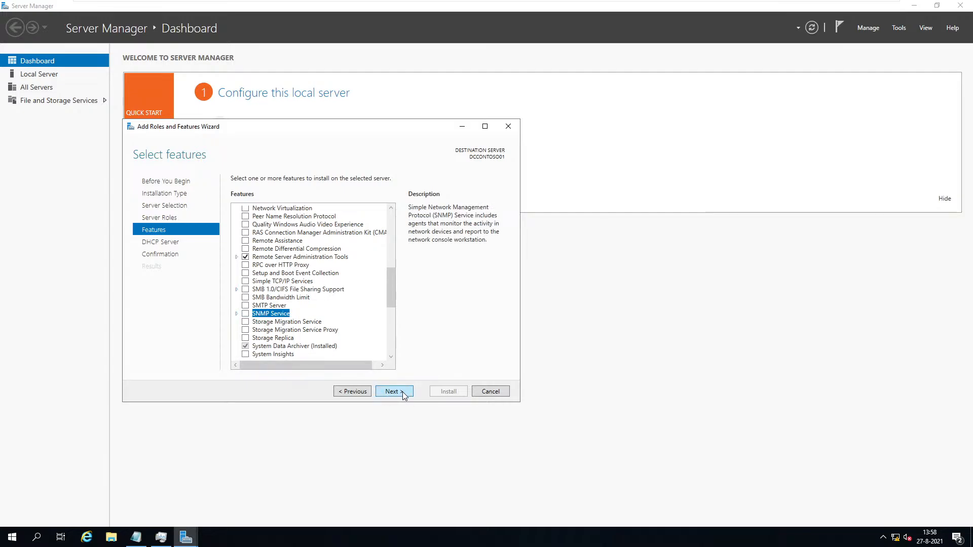
scroll(289, 333, up, 12)
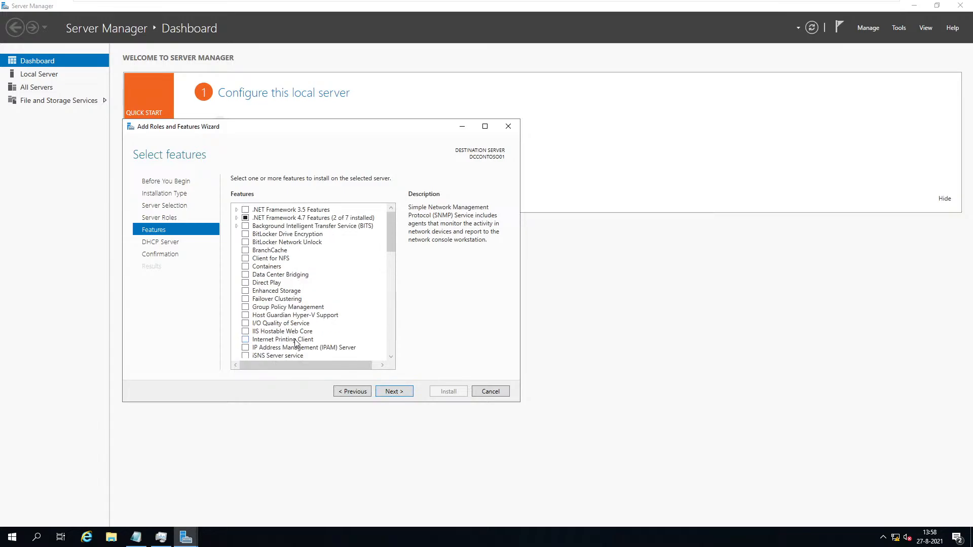
Allow automatic restart of the destination server and start the DHCP Server installation.
click(404, 393)
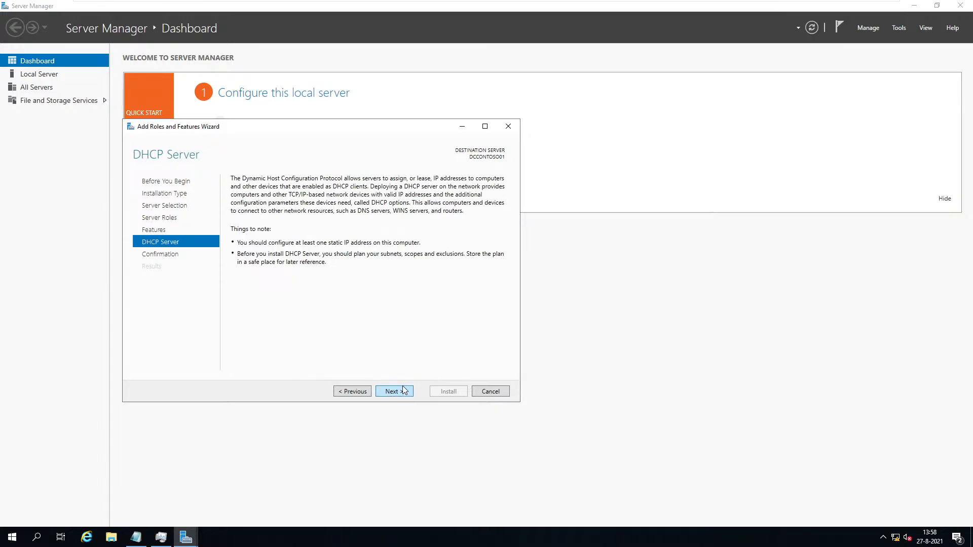
click(403, 392)
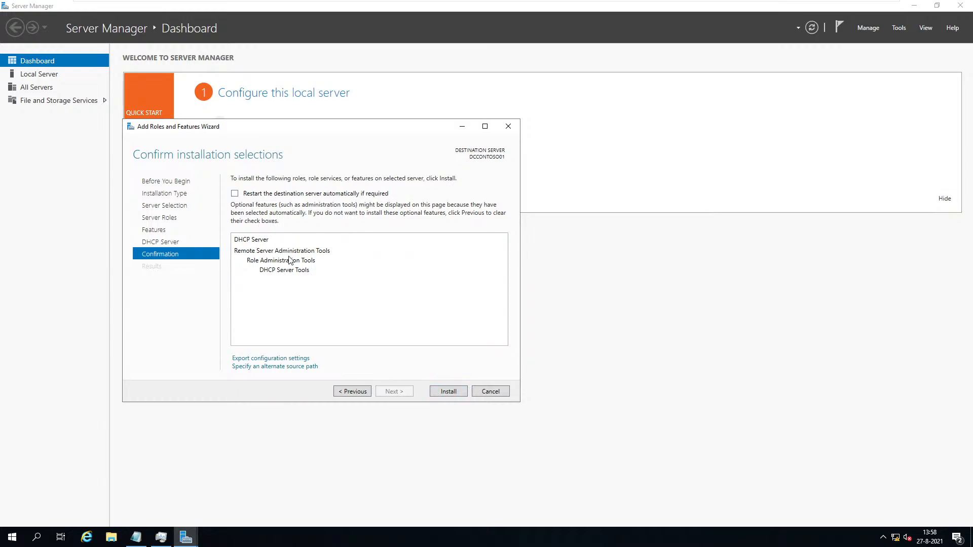
click(274, 195)
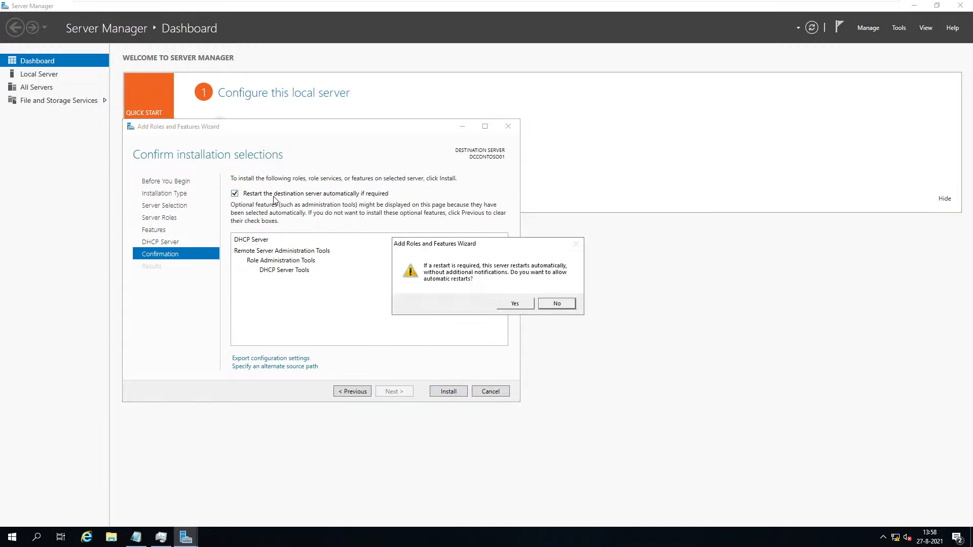
click(511, 305)
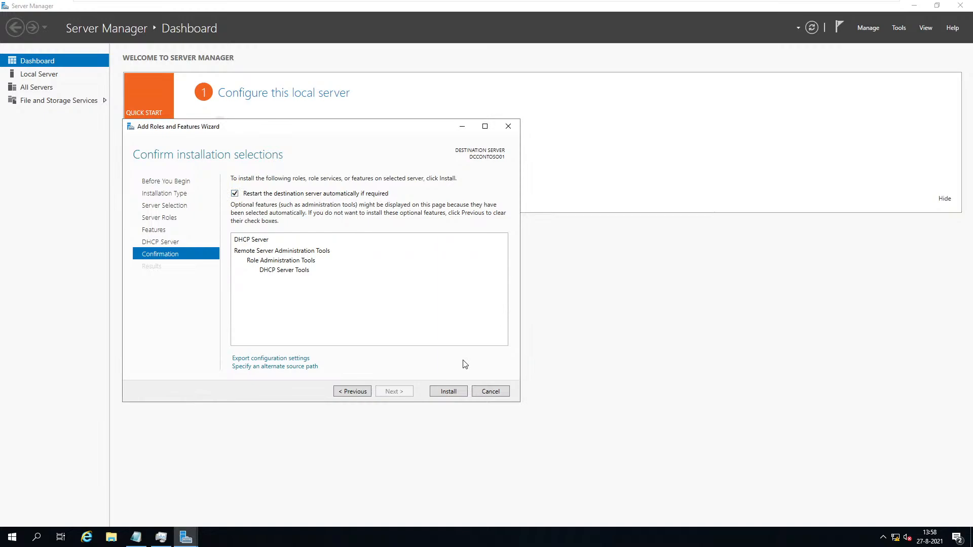
click(449, 393)
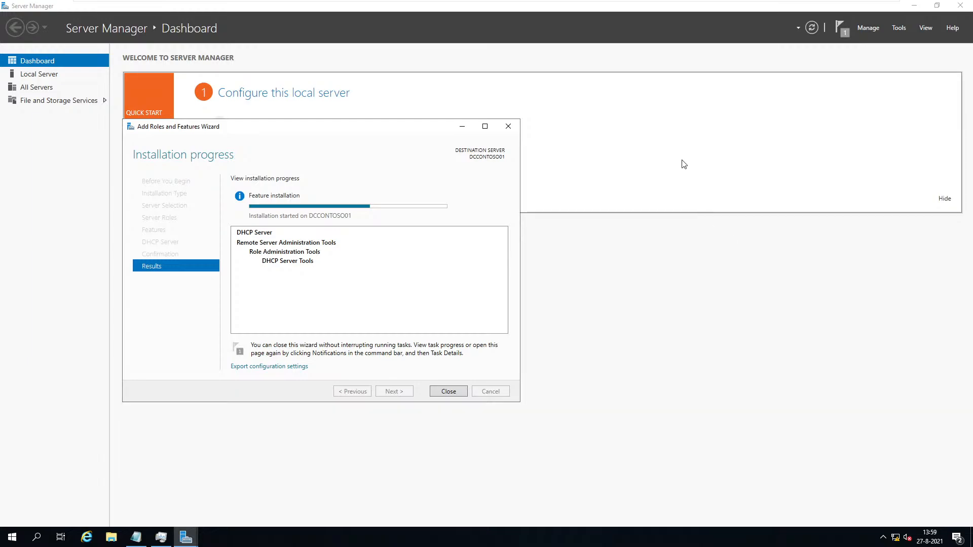
Check notifications and network status while DHCP Server installs, then close the finished wizard.
click(839, 28)
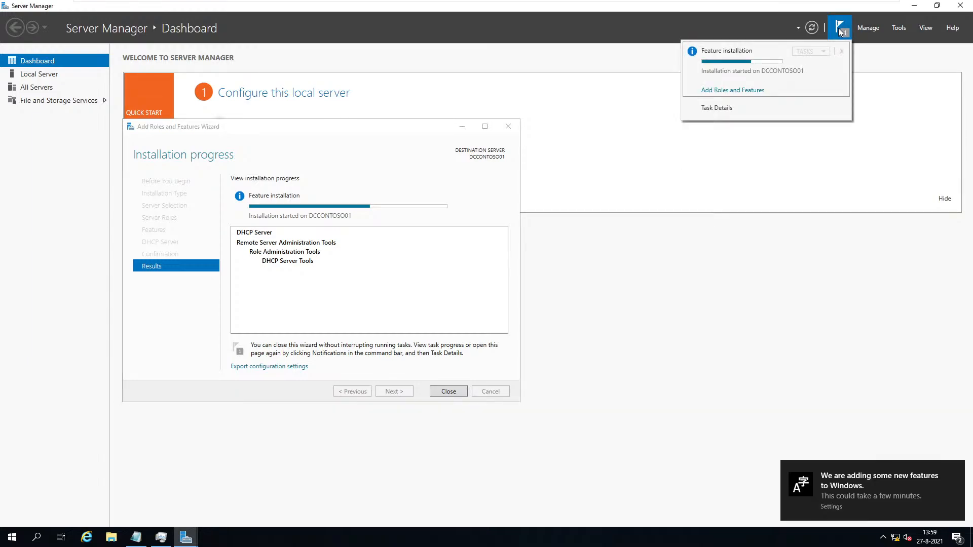
click(839, 29)
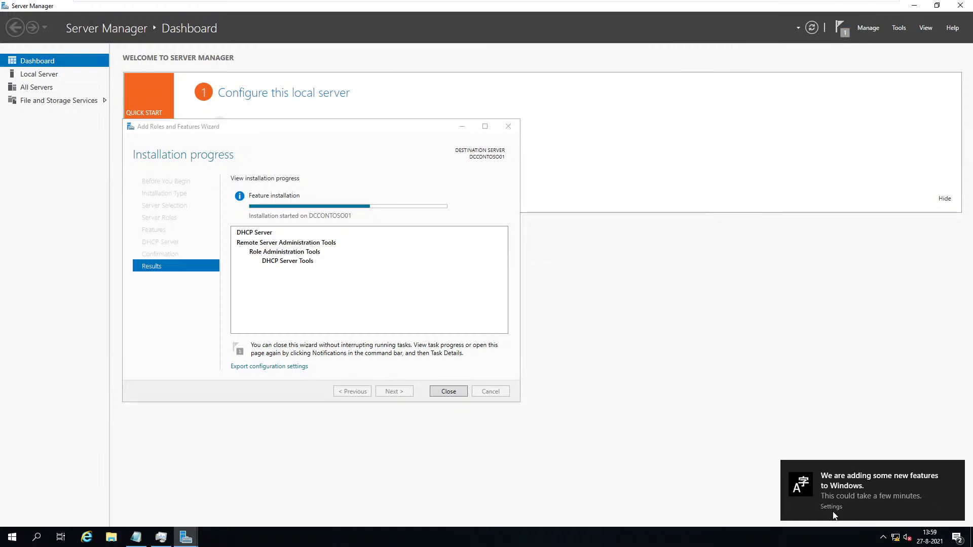
click(894, 539)
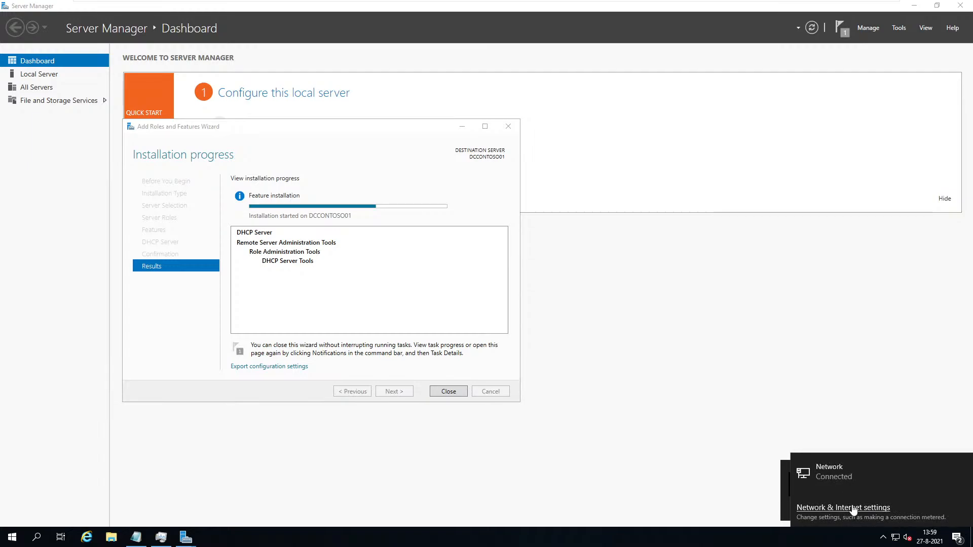
click(818, 407)
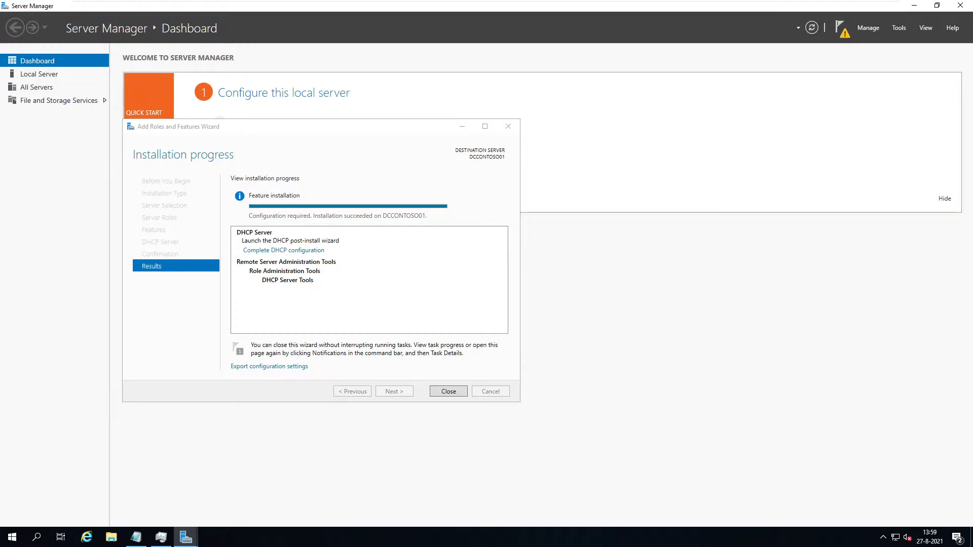
click(448, 392)
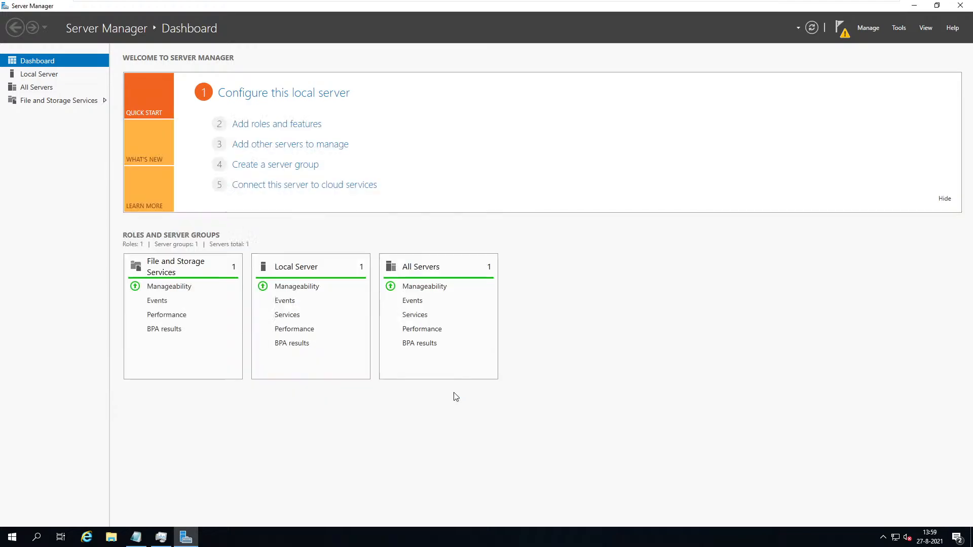
Complete DHCP configuration from Notifications, committing to create DHCP Administrators and DHCP Users groups.
click(841, 32)
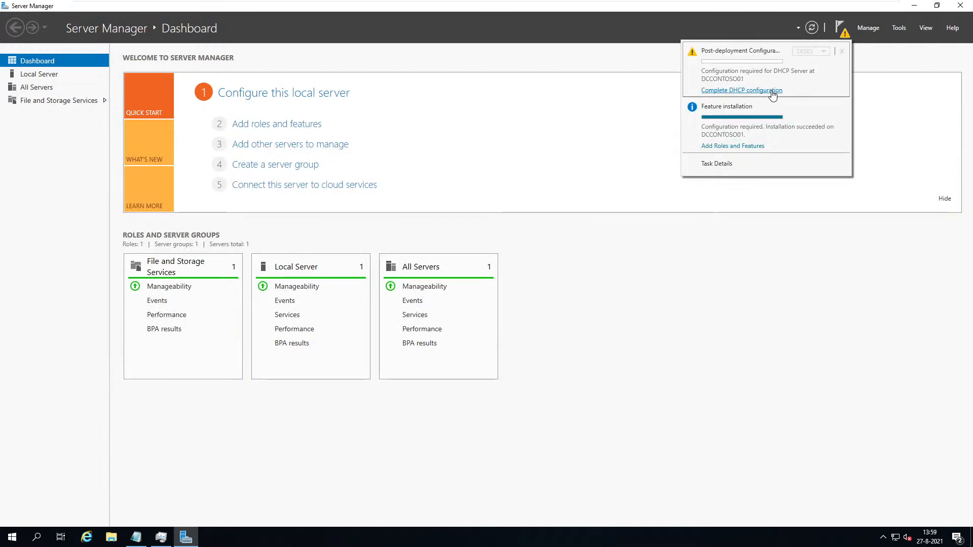
click(843, 30)
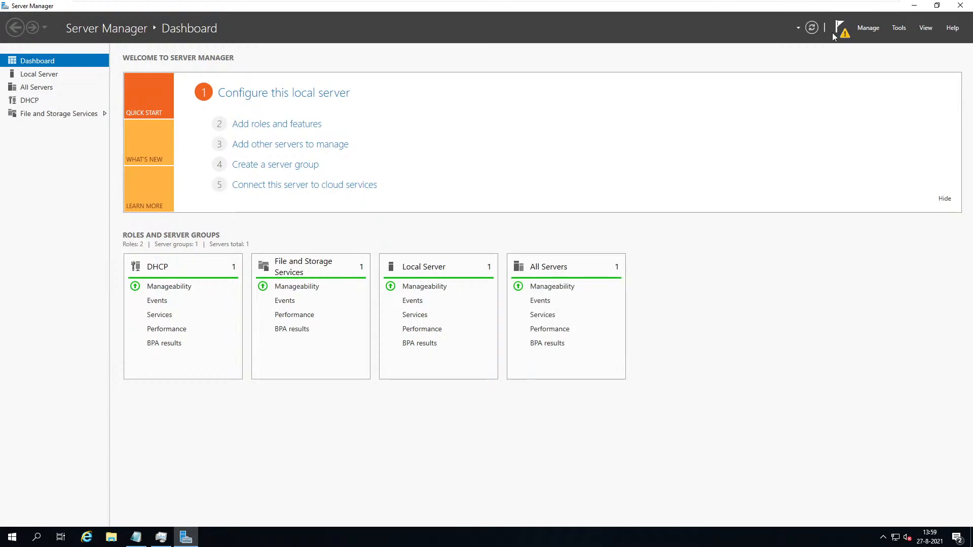
click(836, 32)
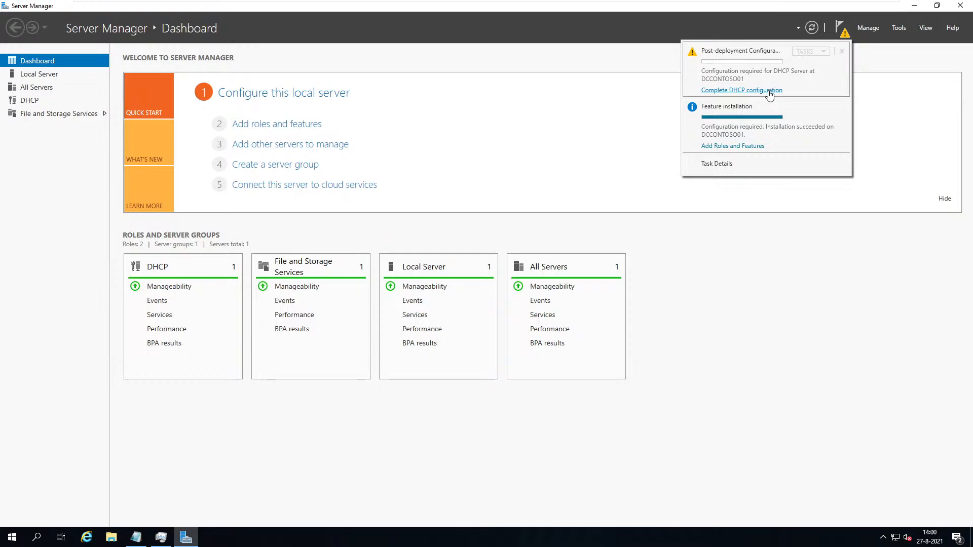
click(768, 91)
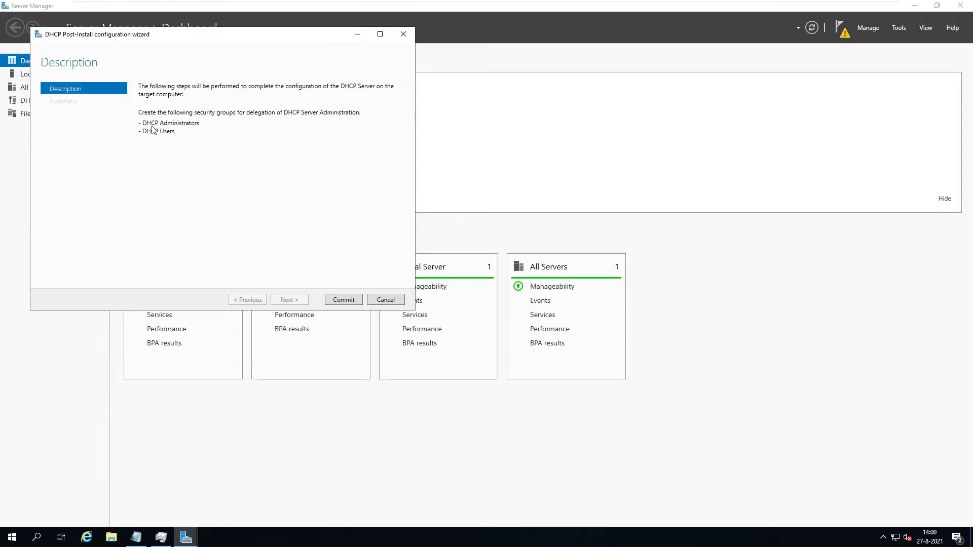
click(344, 300)
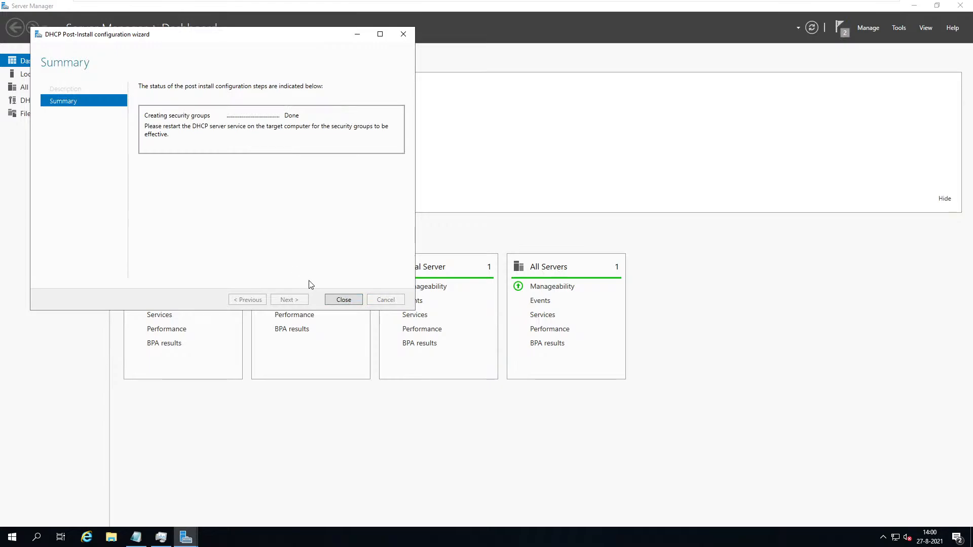
click(348, 300)
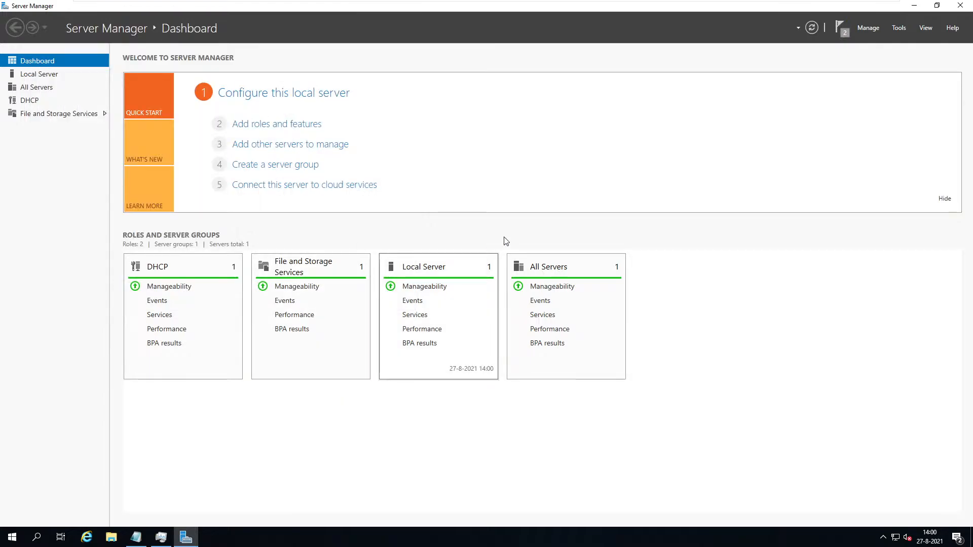
Clear the Feature installation and Post-deployment notifications and check the DHCP tile's manageability.
click(842, 29)
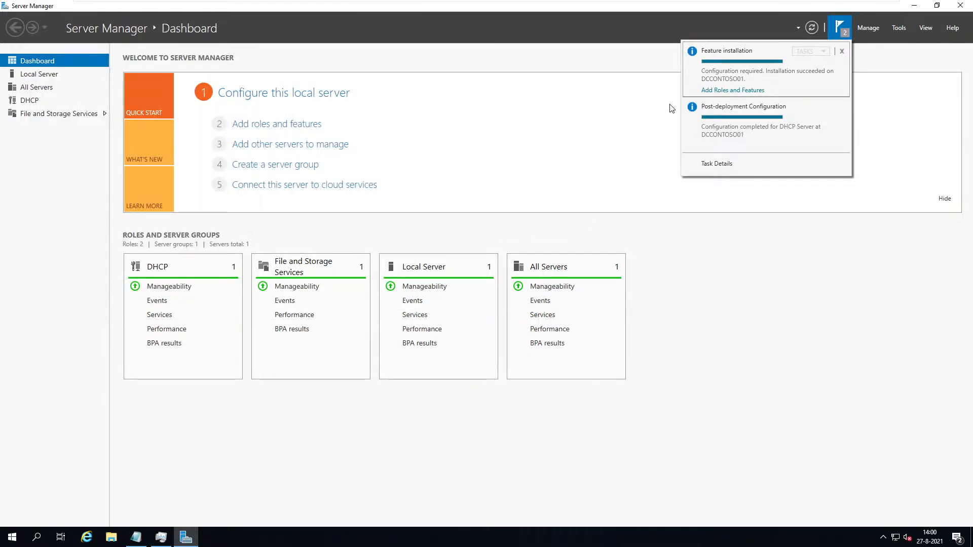
click(843, 51)
click(845, 51)
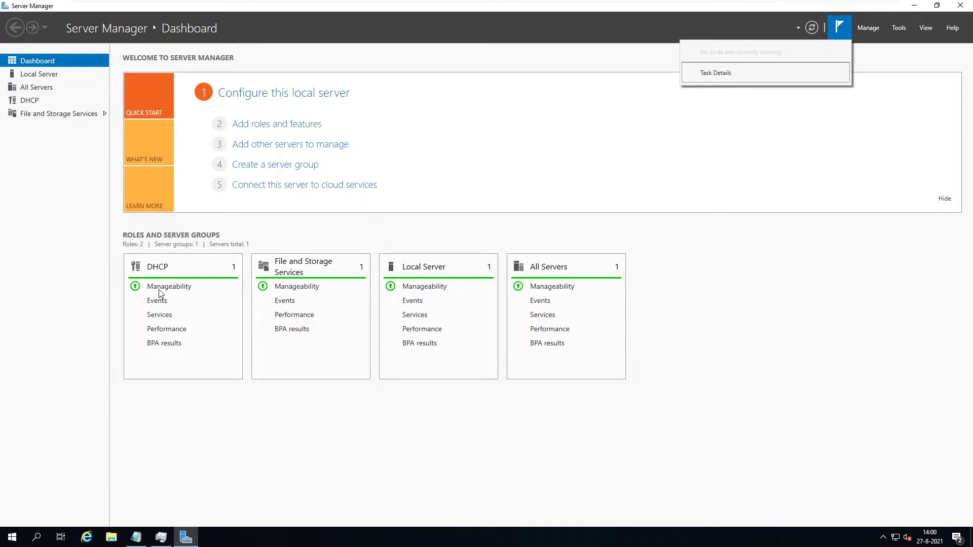
right_click(171, 268)
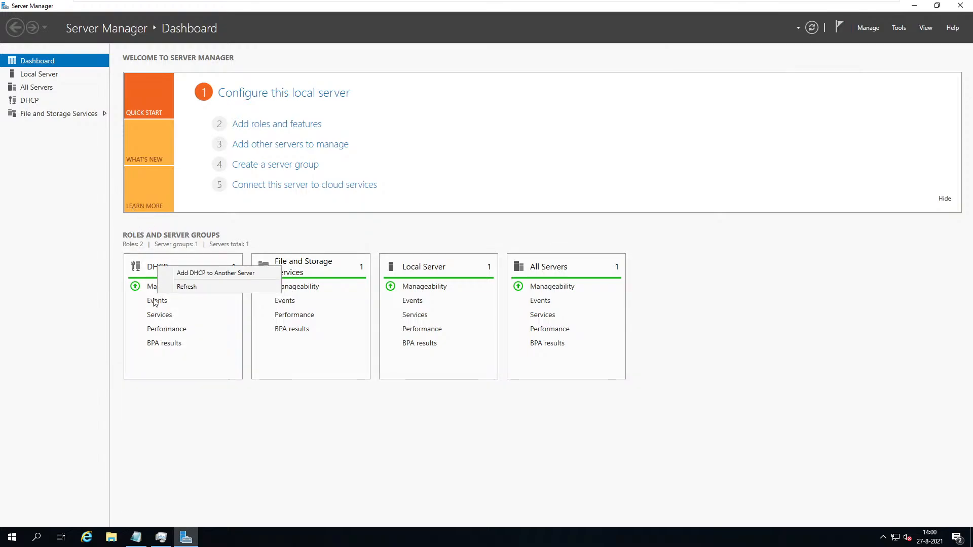
right_click(153, 302)
click(168, 287)
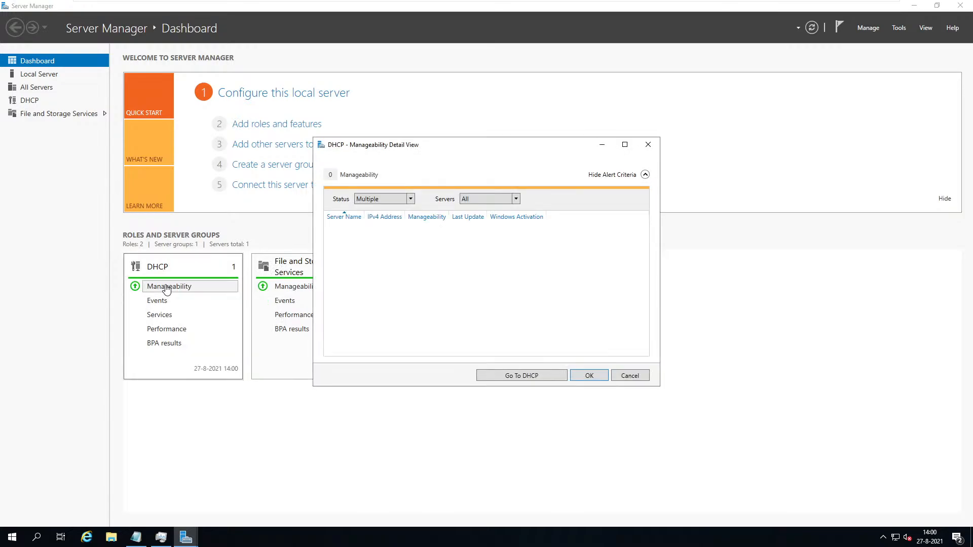
From the DHCP role page, open DHCP Manager for server DCCONTOSO01.
click(543, 375)
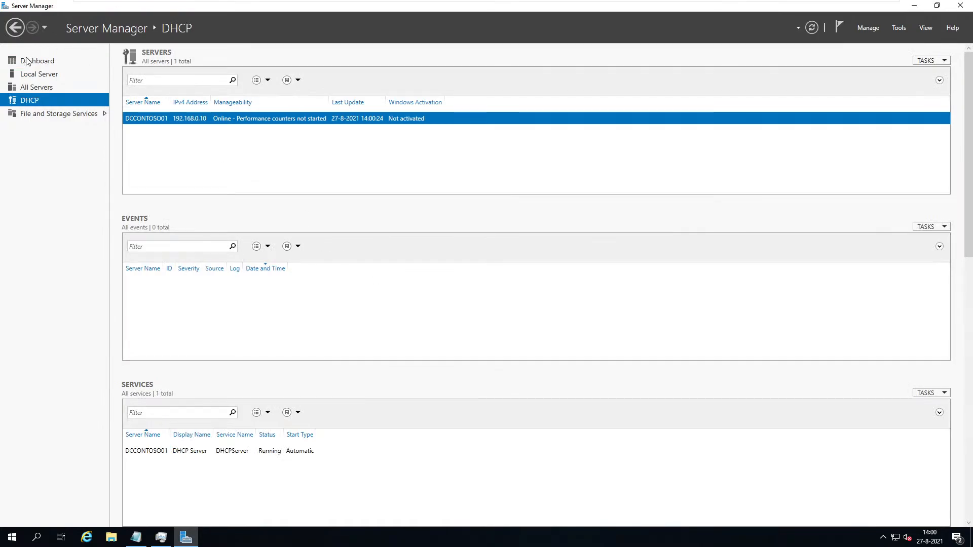
click(42, 74)
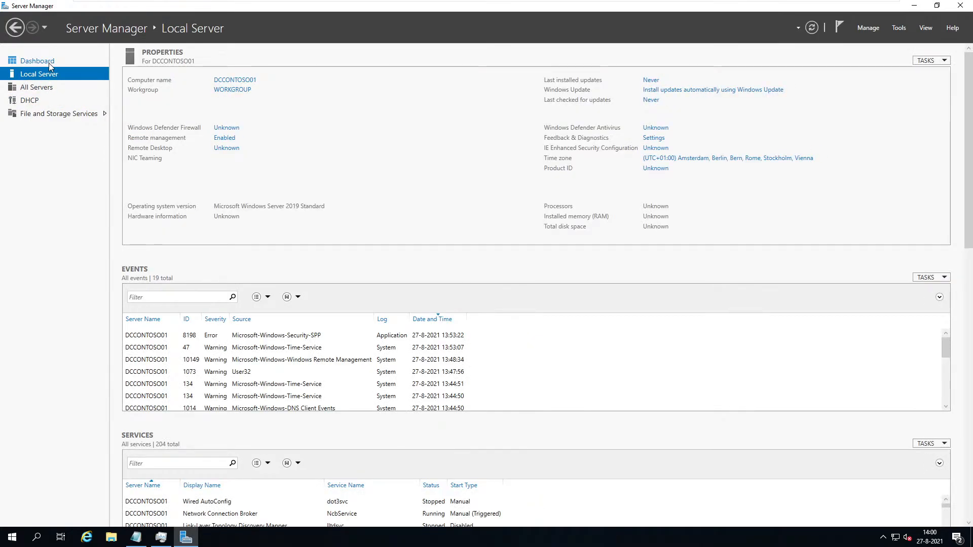
click(49, 62)
click(28, 102)
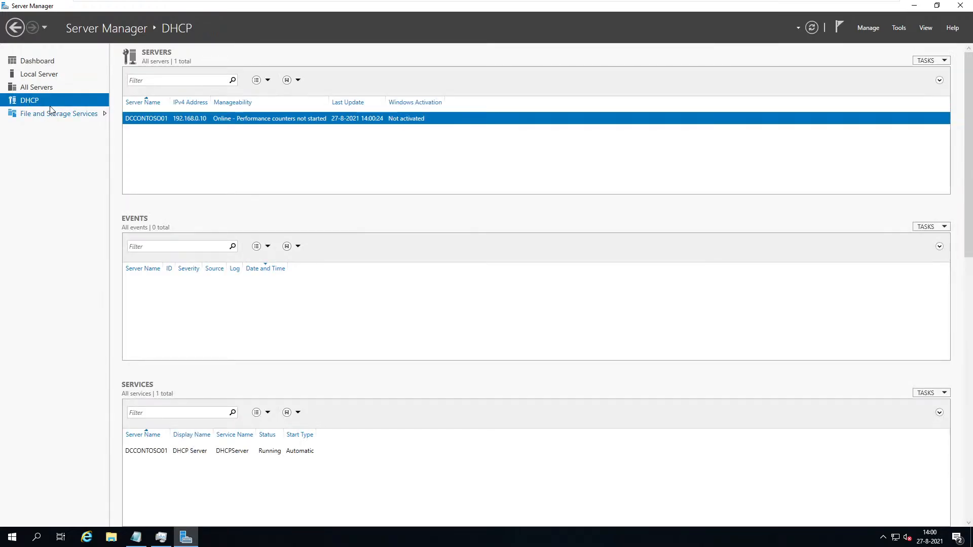
right_click(211, 125)
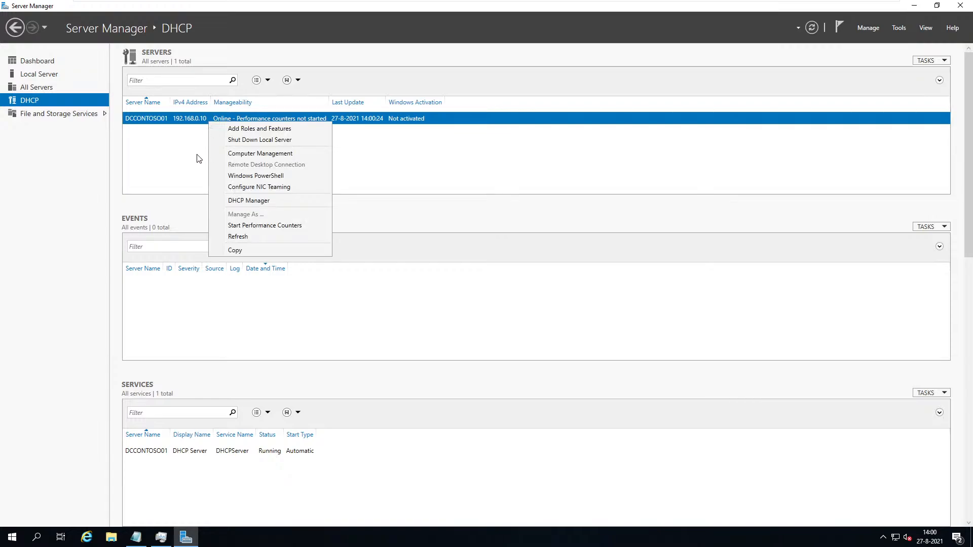
click(223, 201)
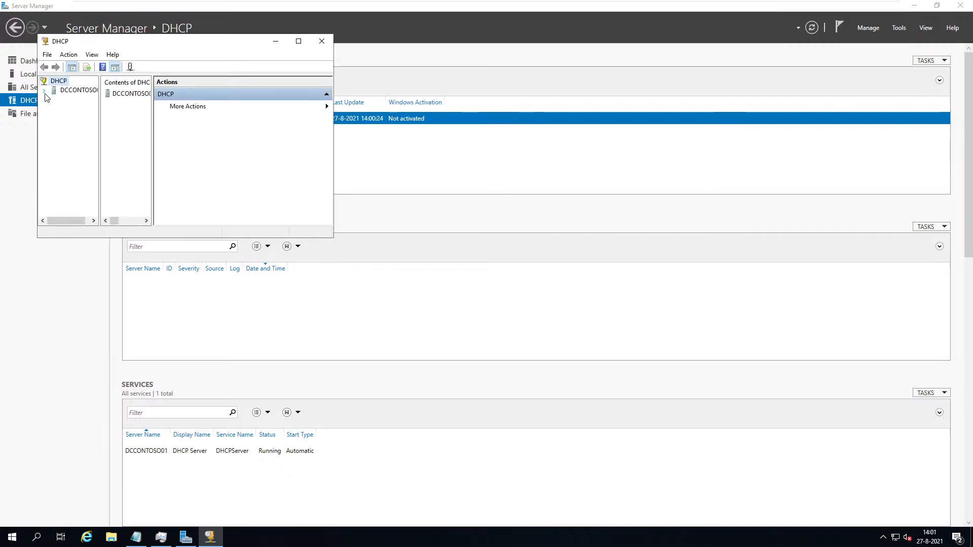
Expand DCCONTOSO01's IPv4 node, maximize the console, and bring up the IPv4 context menu.
click(44, 90)
double_click(68, 102)
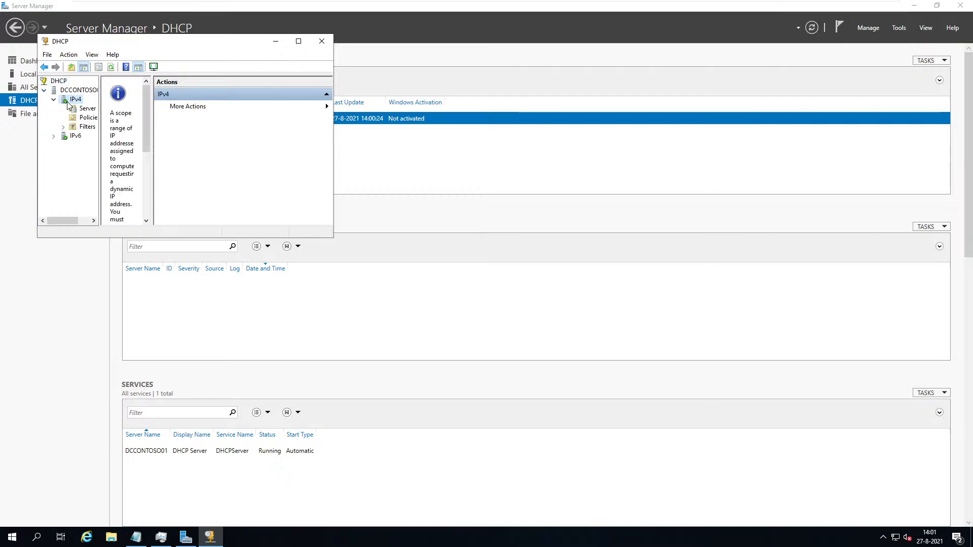
click(299, 41)
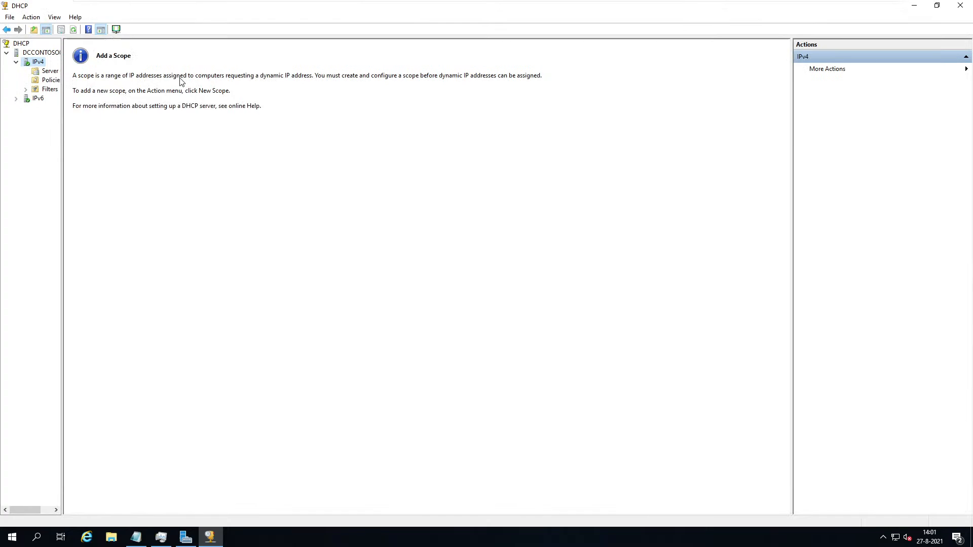
right_click(40, 64)
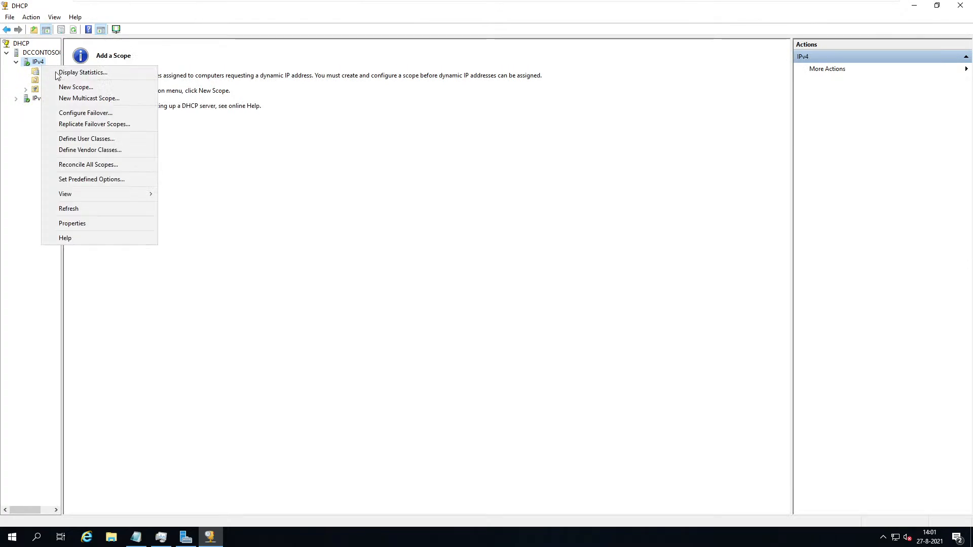
Start the New Scope Wizard and name the scope SCOPE@CONTOSO.
click(119, 87)
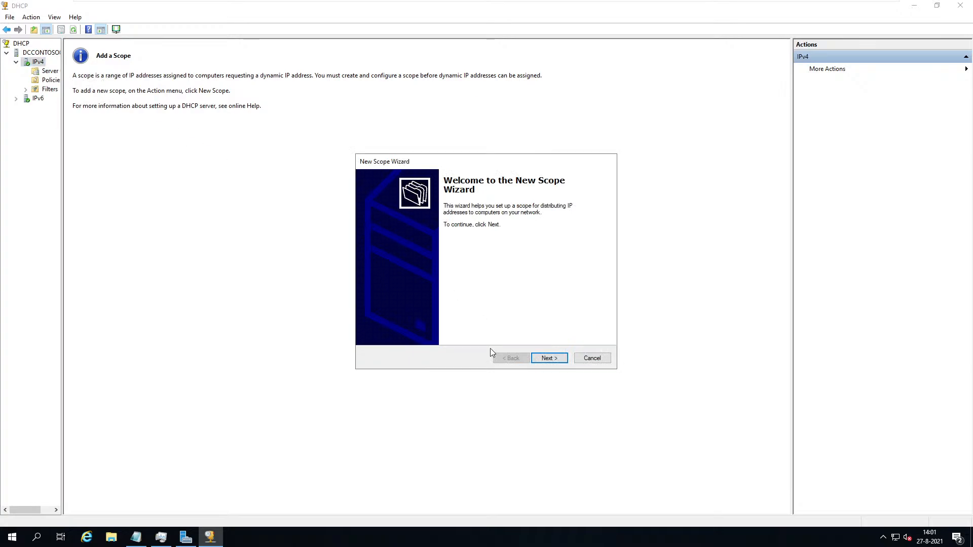
click(549, 362)
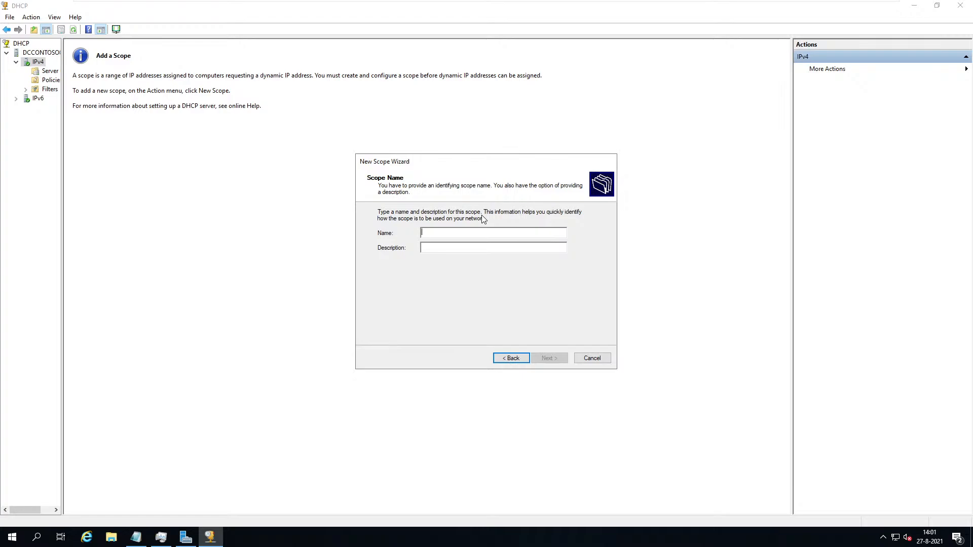
text(SCOP)
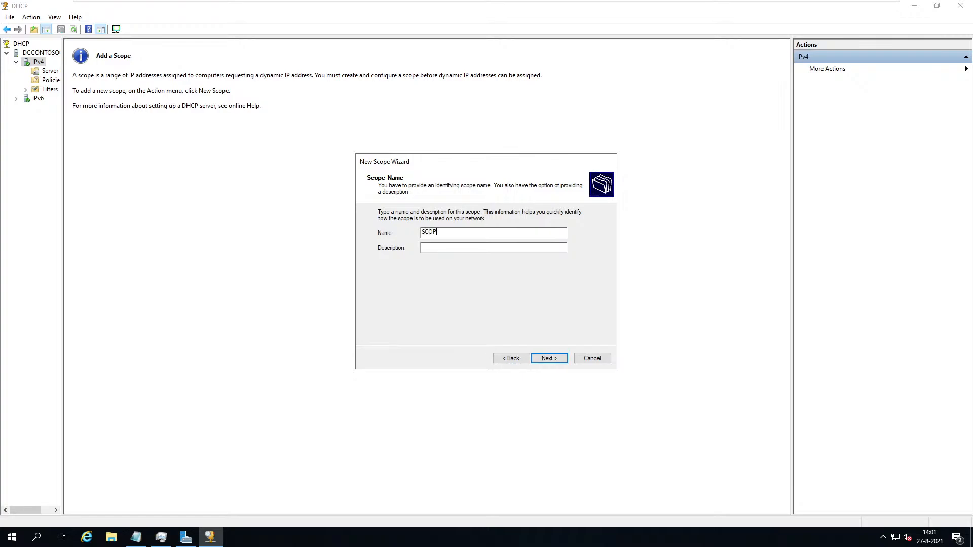
text(E@CONTOTS)
key(BackSpace)
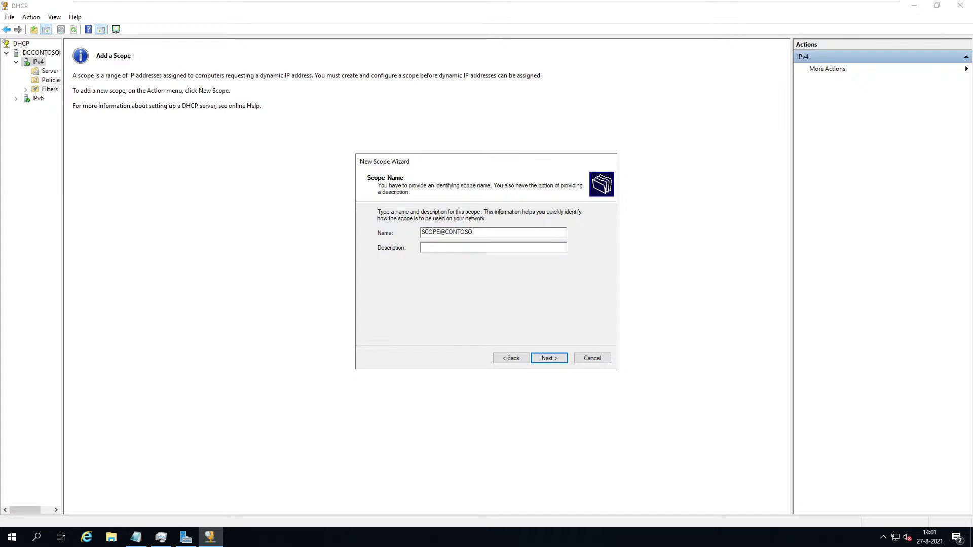
key(Return)
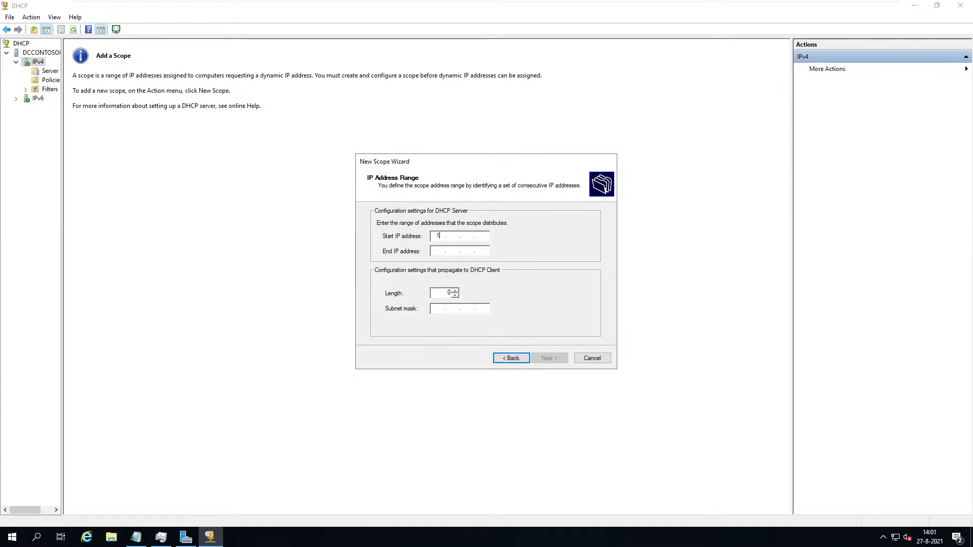
Enter the scope range 192.168.0.1 to 192.168.0.254, with length 24 and mask 255.255.255.0.
text(192)
key(Return)
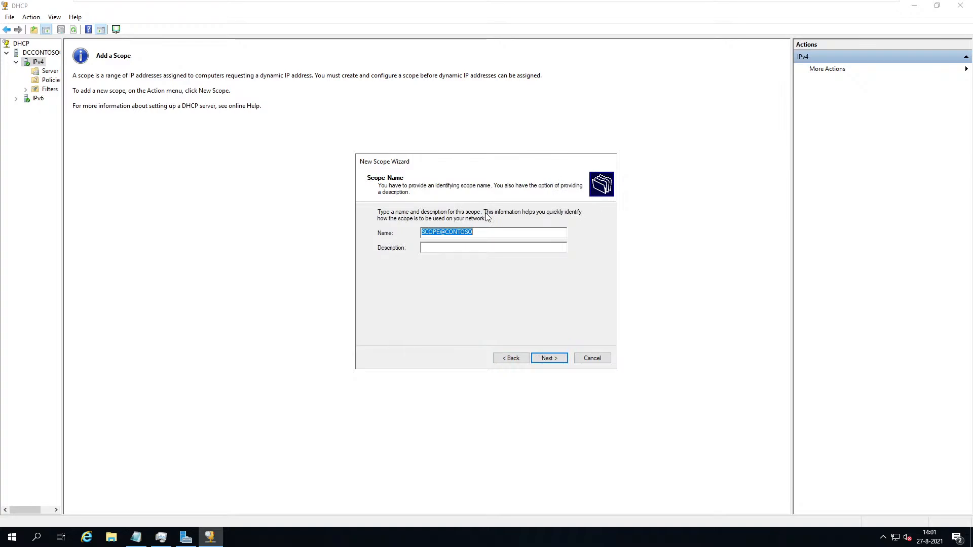
key(Return)
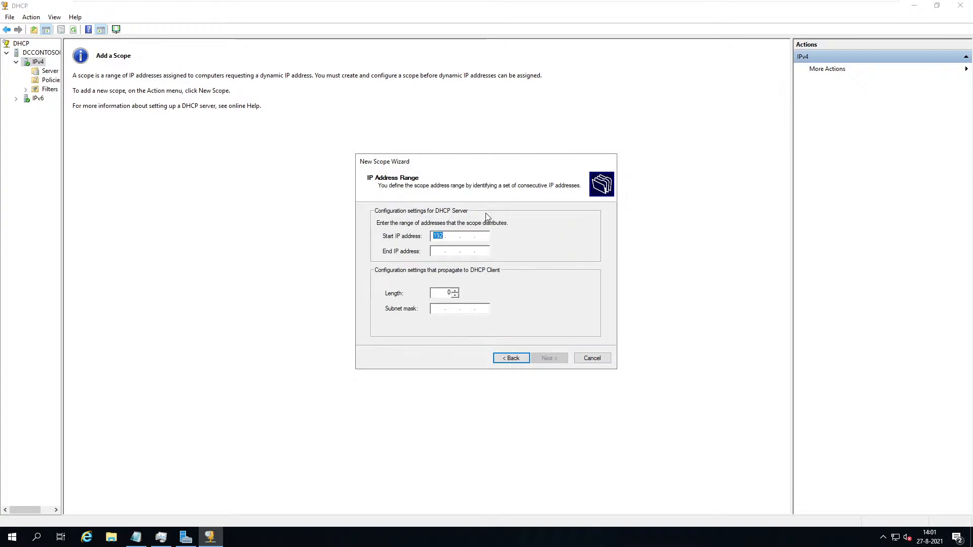
key(Right)
text(.168.0.)
key(Tab)
text(192.16)
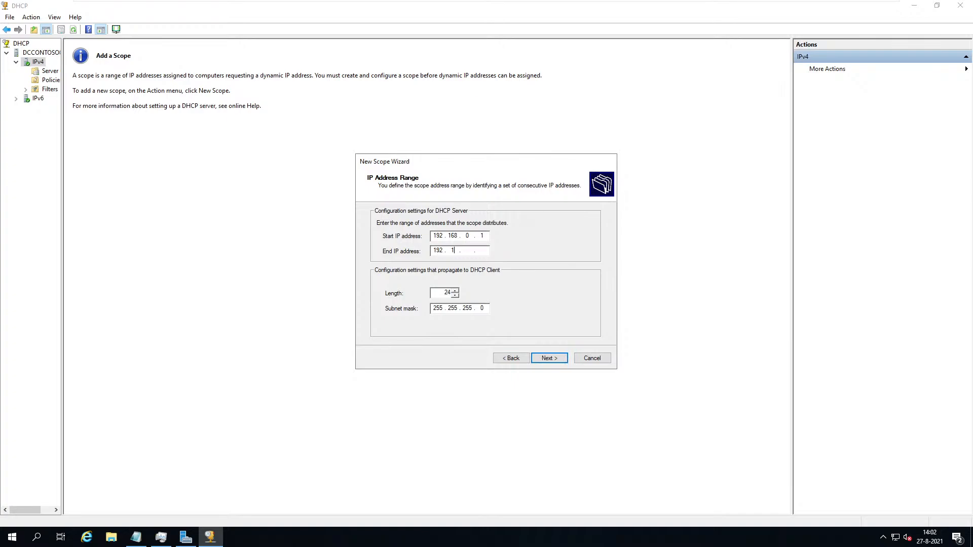
text(8.0.254)
Add an exclusion range from 192.168.0.1 to 192.168.0.10.
click(550, 359)
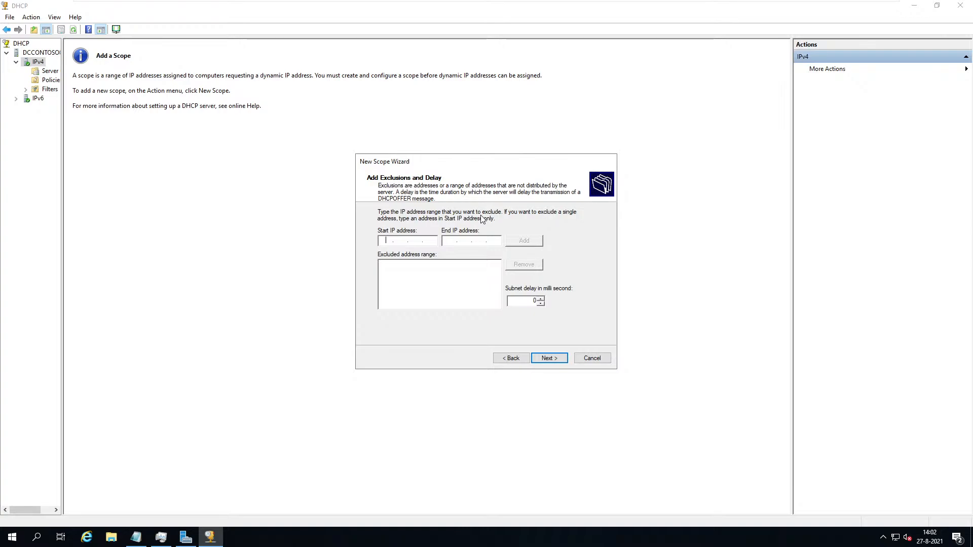
text(14)
key(BackSpace)
key(BackSpace)
text(1921680192.168.110)
click(535, 242)
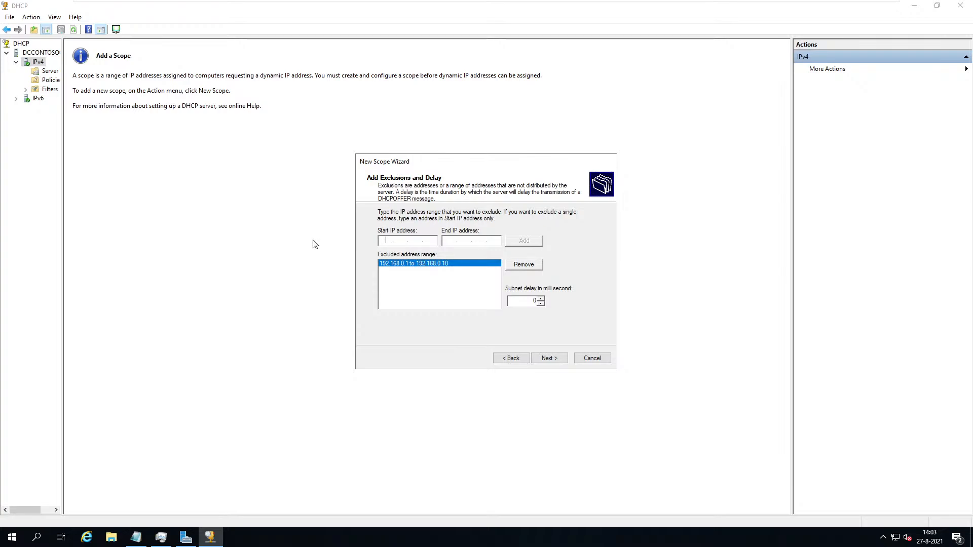
Set the lease duration to 8 days and advance to the Configure DHCP Options page.
click(550, 359)
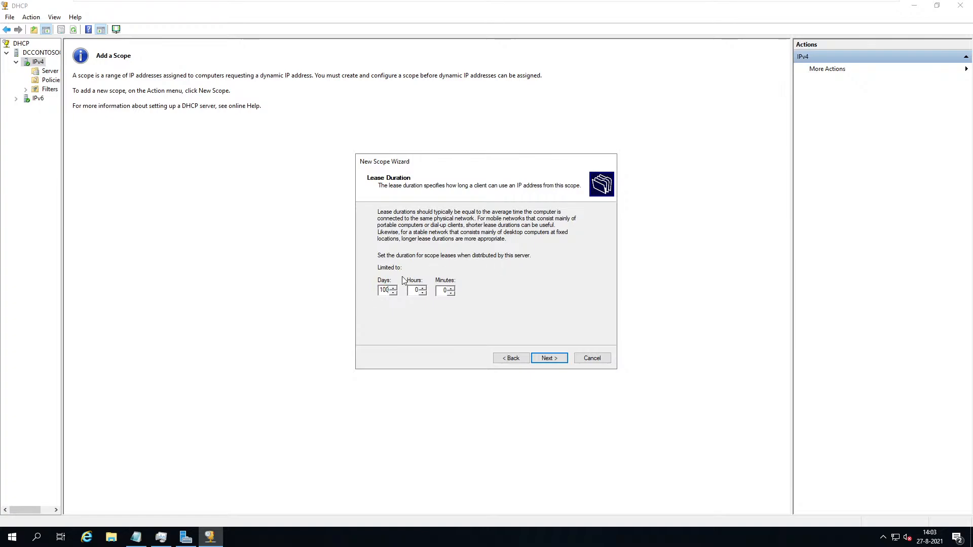
click(393, 288)
text(910)
key(BackSpace)
key(BackSpace)
text(99)
click(549, 358)
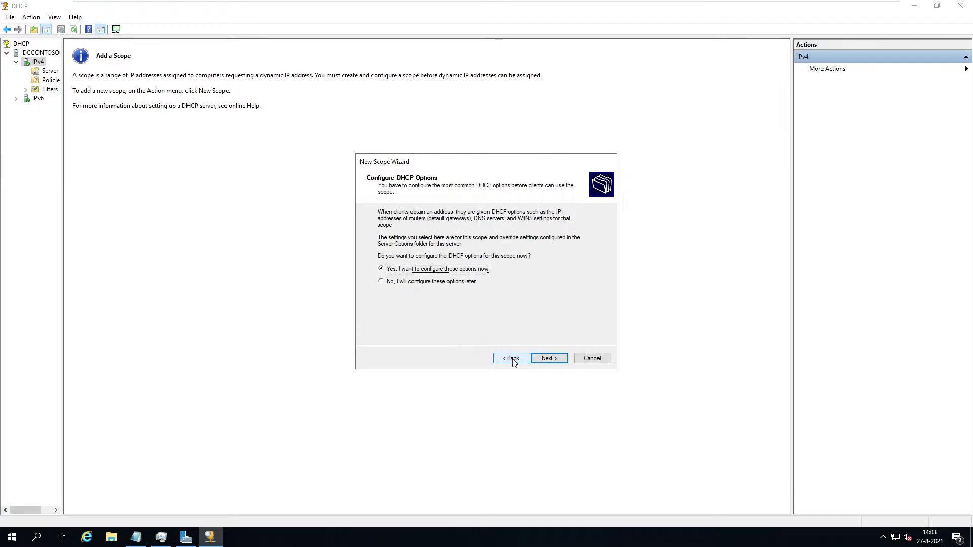
click(511, 359)
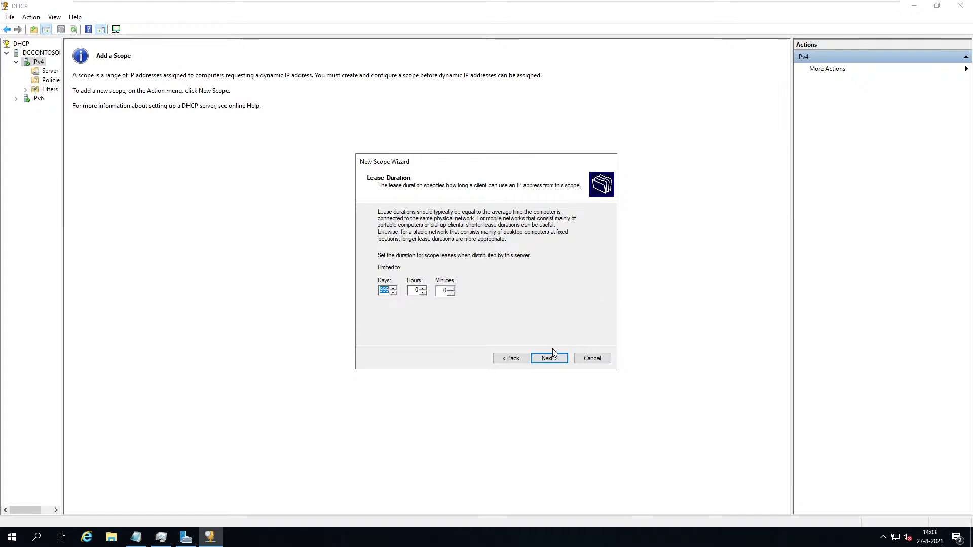
text(8)
click(553, 358)
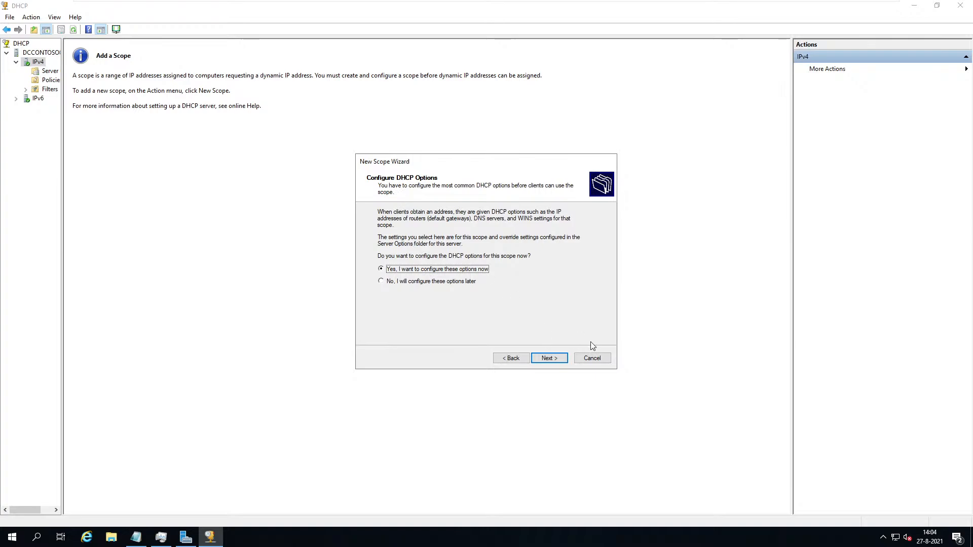
Add 192.168.0.2 to the scope's router (default gateway) list.
click(550, 358)
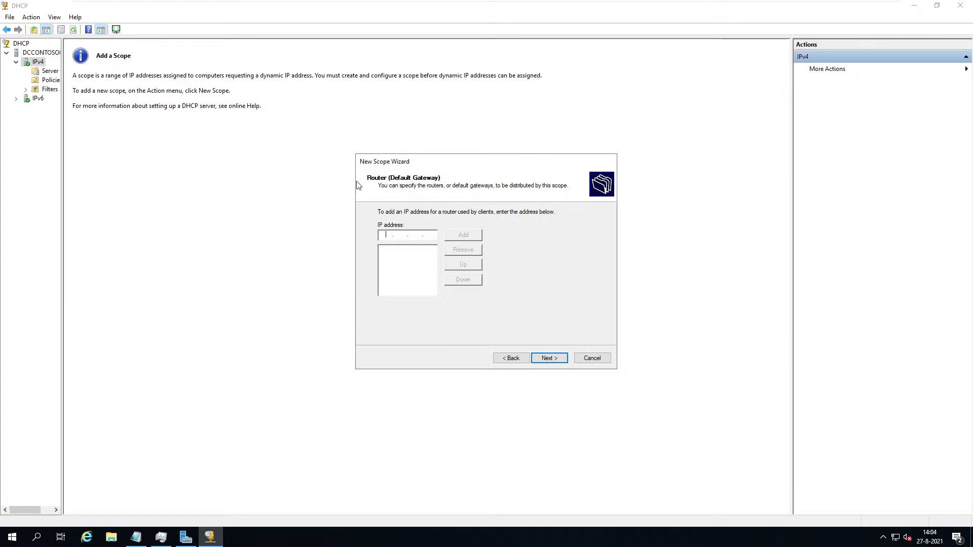
text(192 . 168 . 0 . 2)
click(473, 239)
Replace DNS server 1.1.1.1 with 8.8.8.8, keeping 192.168.0.10 in the list.
click(550, 358)
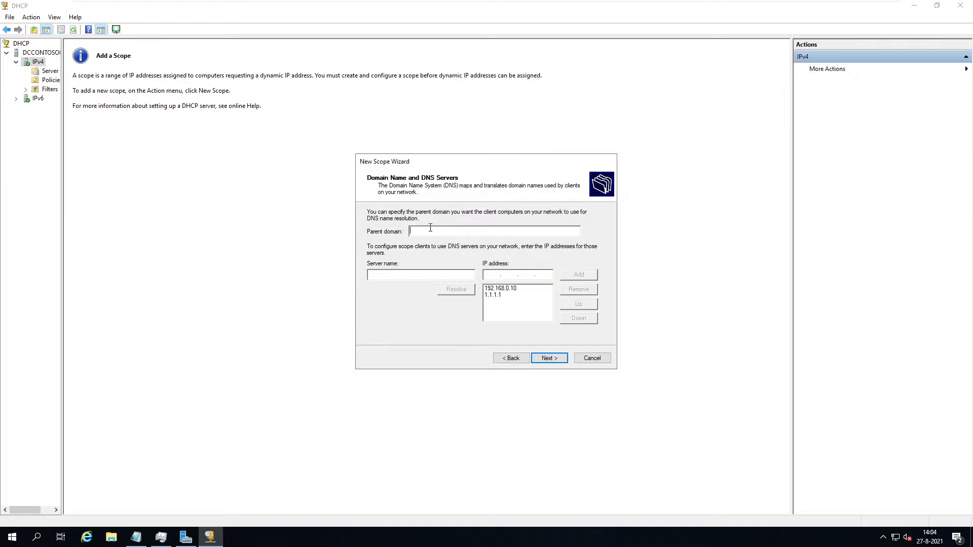
click(509, 296)
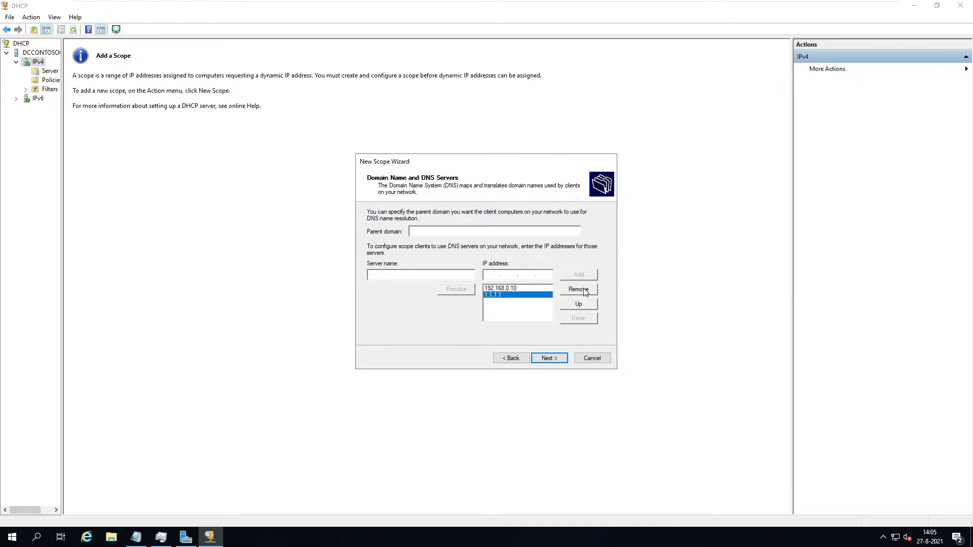
click(579, 290)
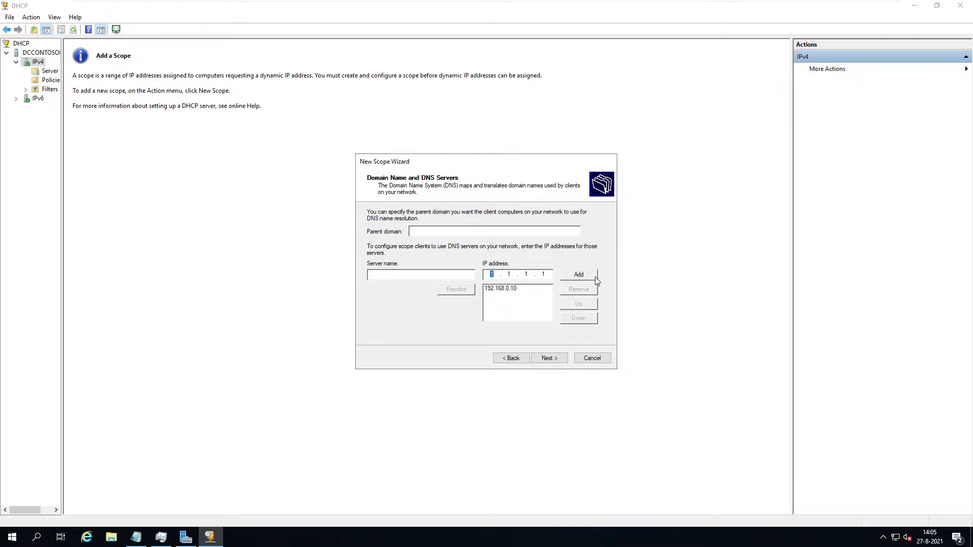
text(8.8.8.8)
click(580, 276)
Skip WINS servers, keep 'Yes, activate this scope now' and finish the New Scope Wizard.
click(554, 361)
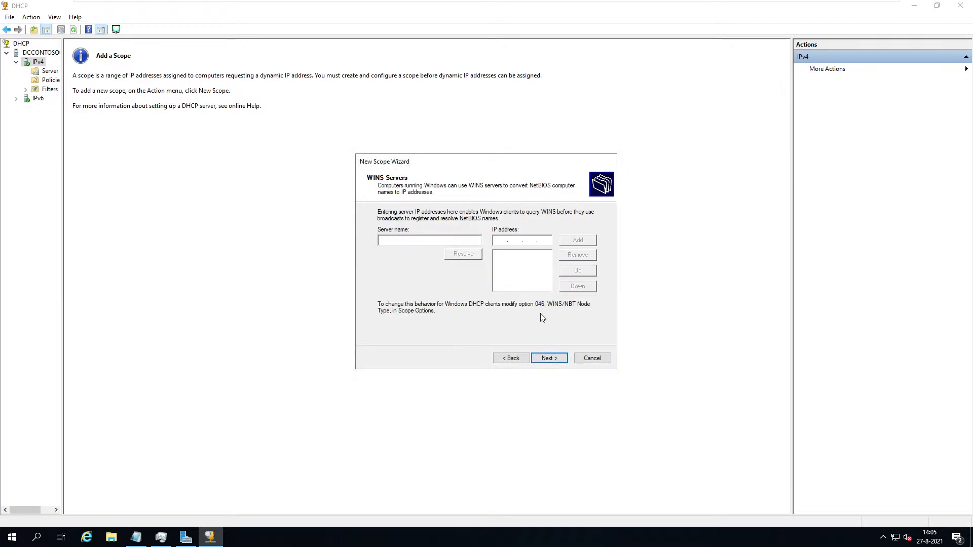
click(551, 362)
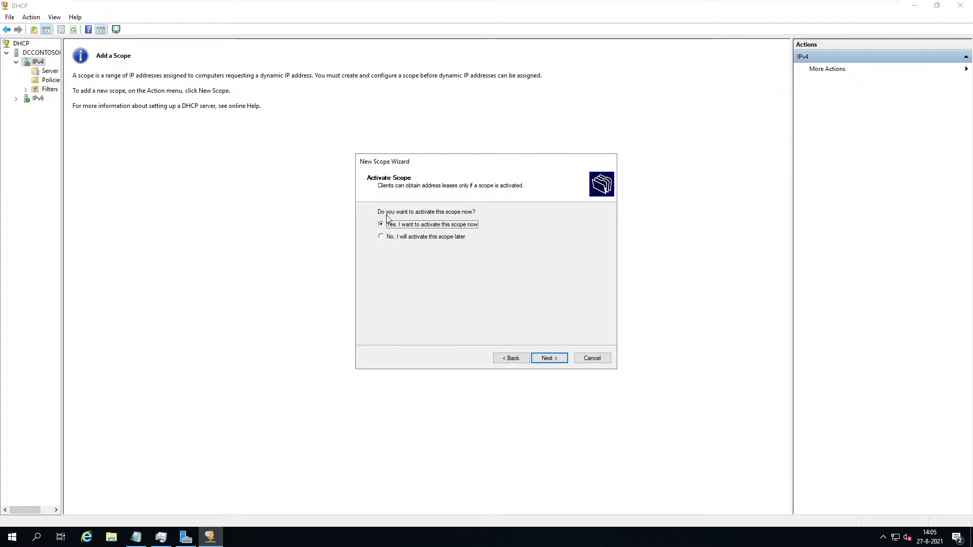
click(555, 359)
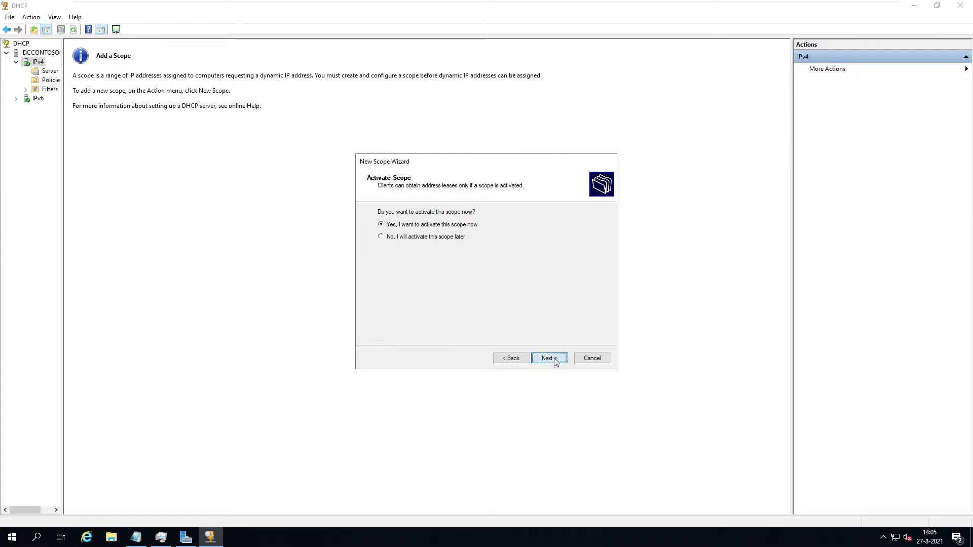
click(559, 358)
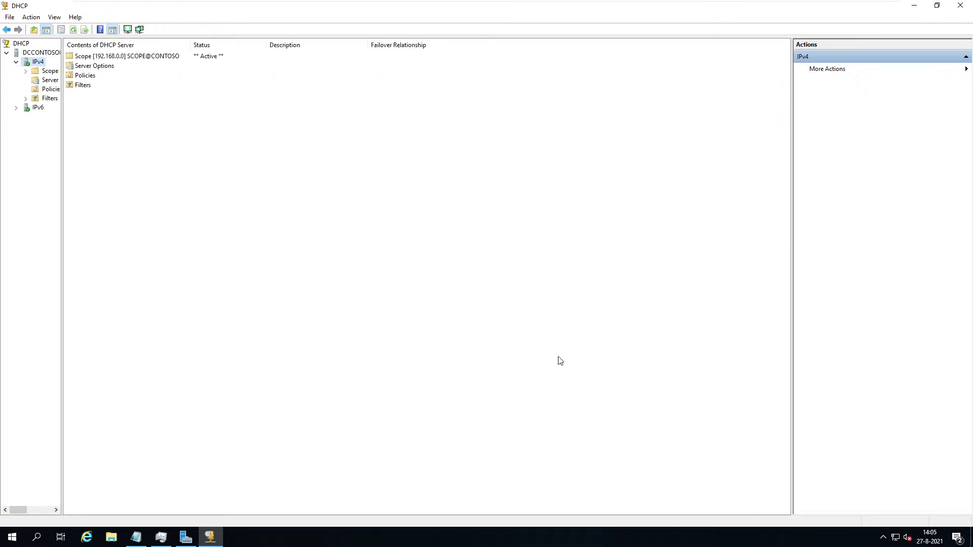
right_click(31, 53)
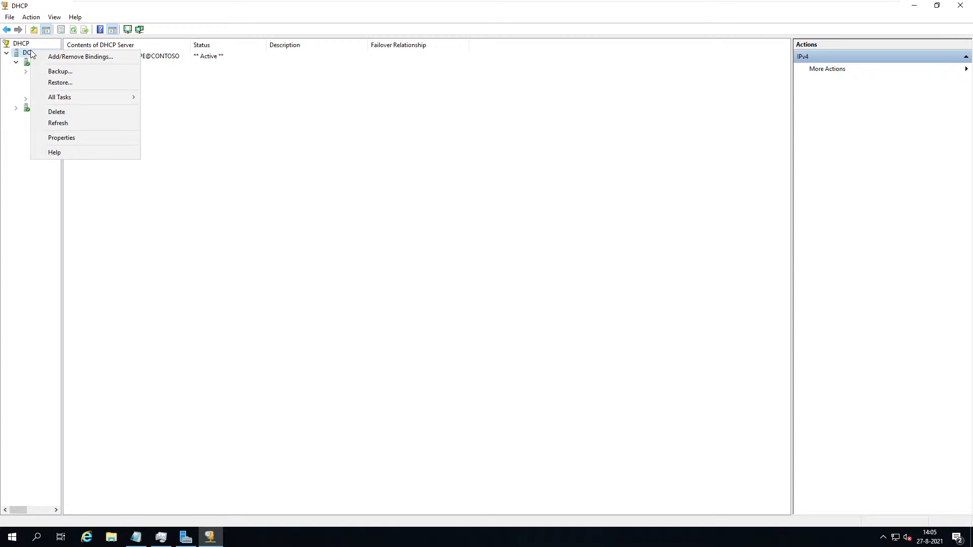
right_click(26, 53)
click(22, 62)
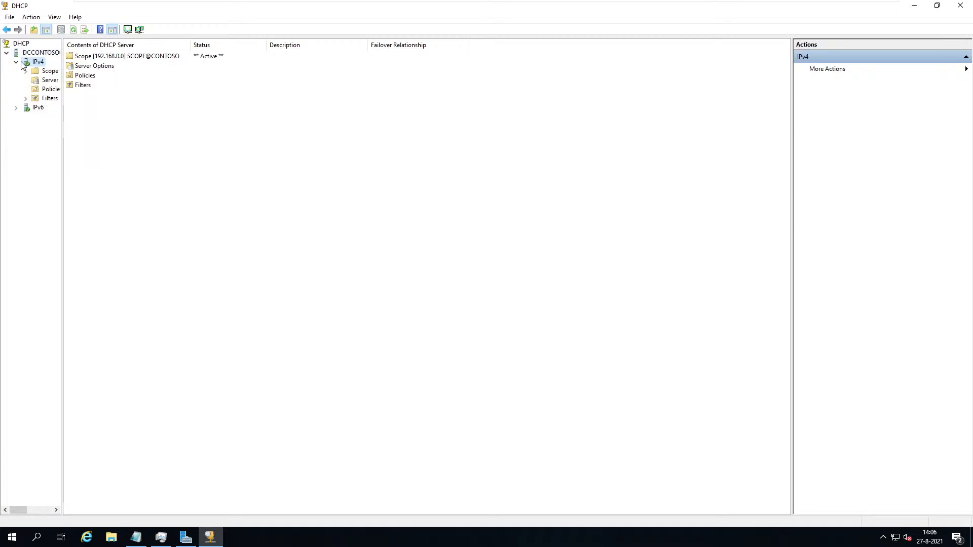
right_click(26, 60)
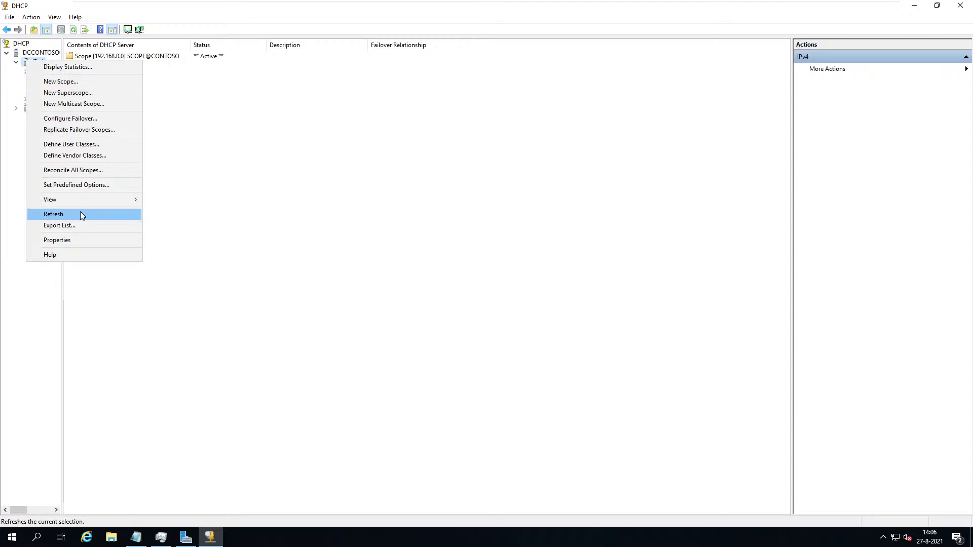
click(74, 241)
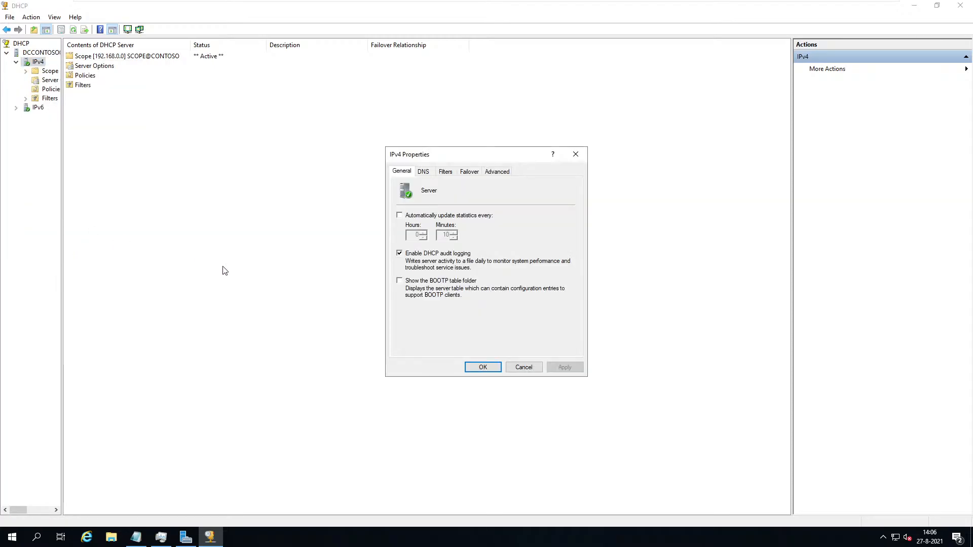
click(443, 173)
click(427, 172)
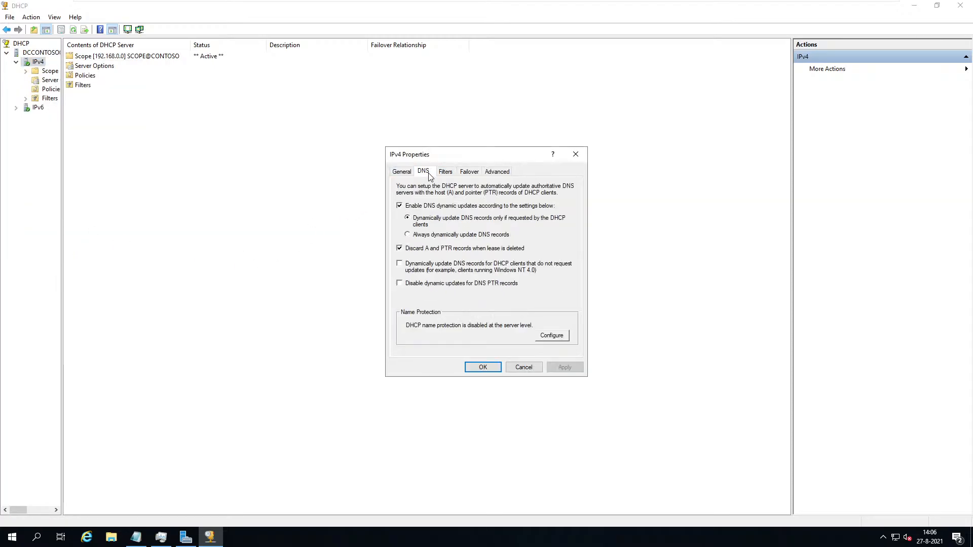
click(445, 172)
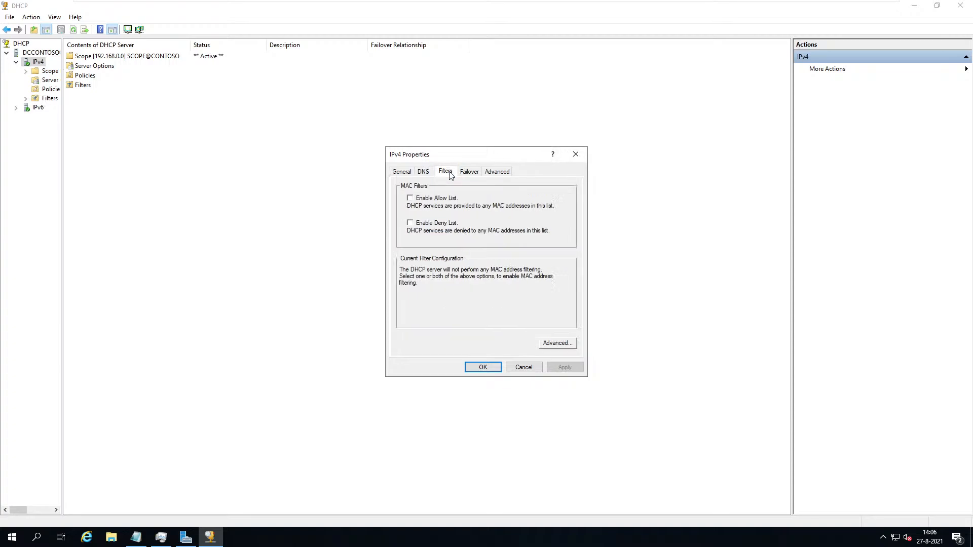
click(580, 155)
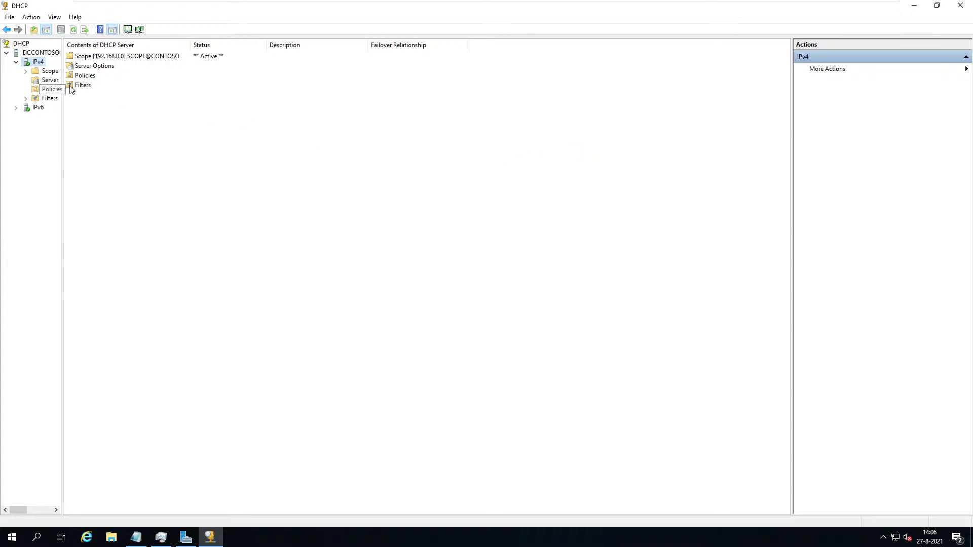
click(30, 53)
right_click(20, 45)
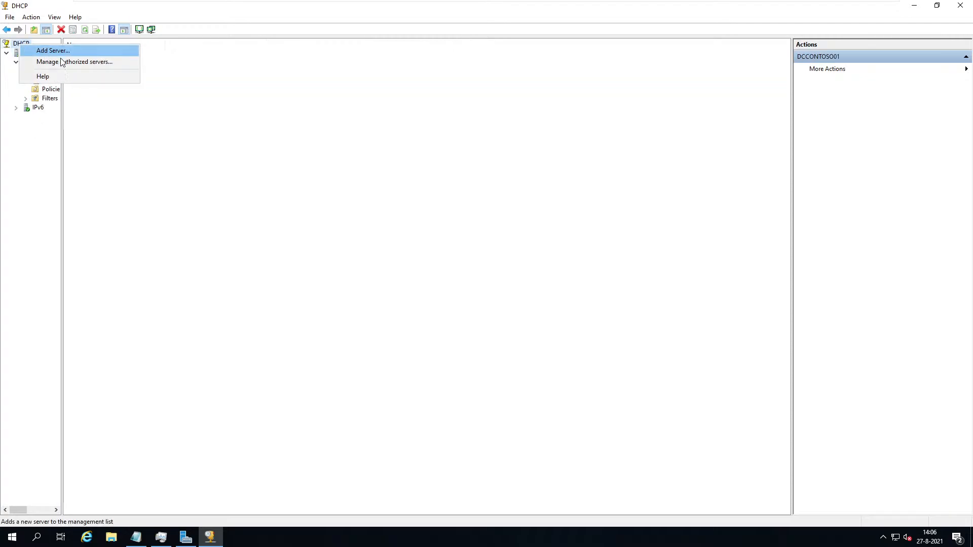
click(75, 62)
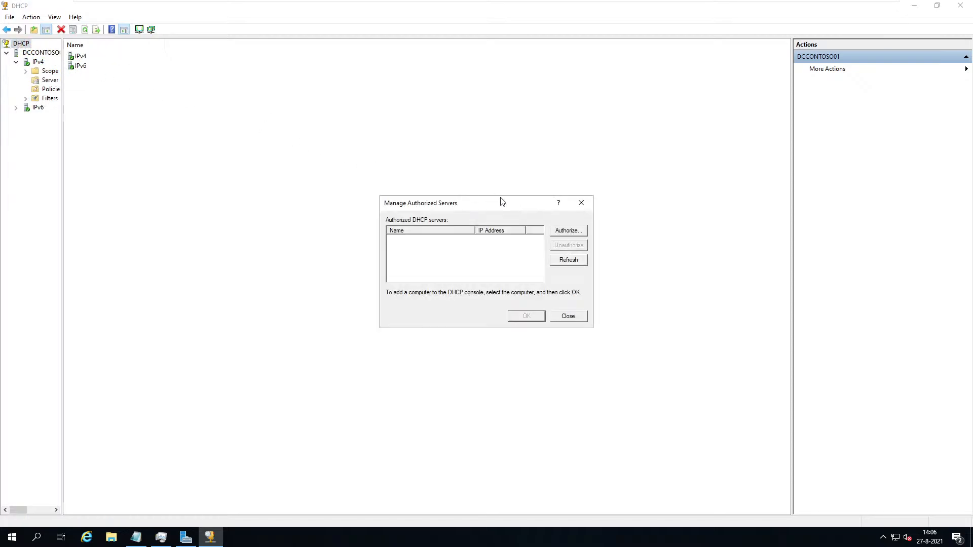
click(561, 233)
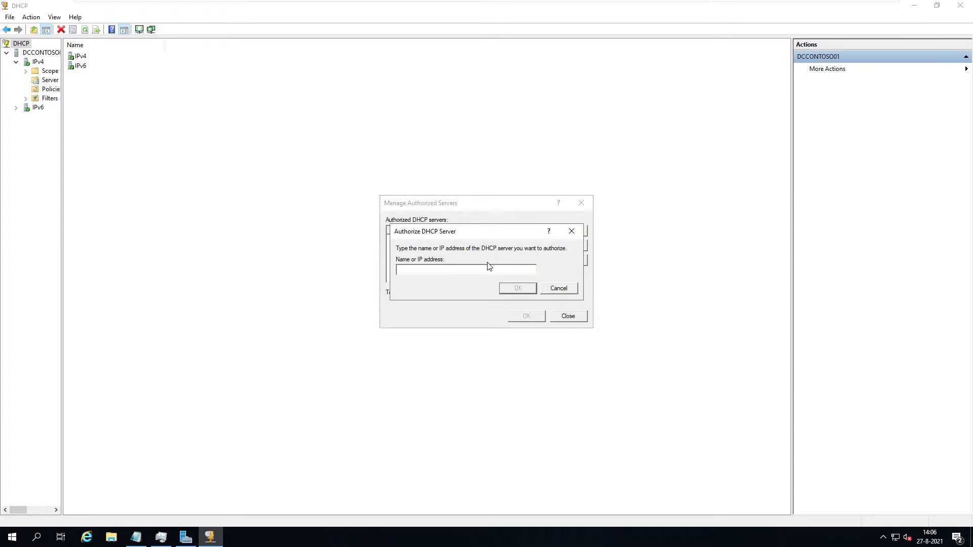
text(192.168.0.10)
key(Return)
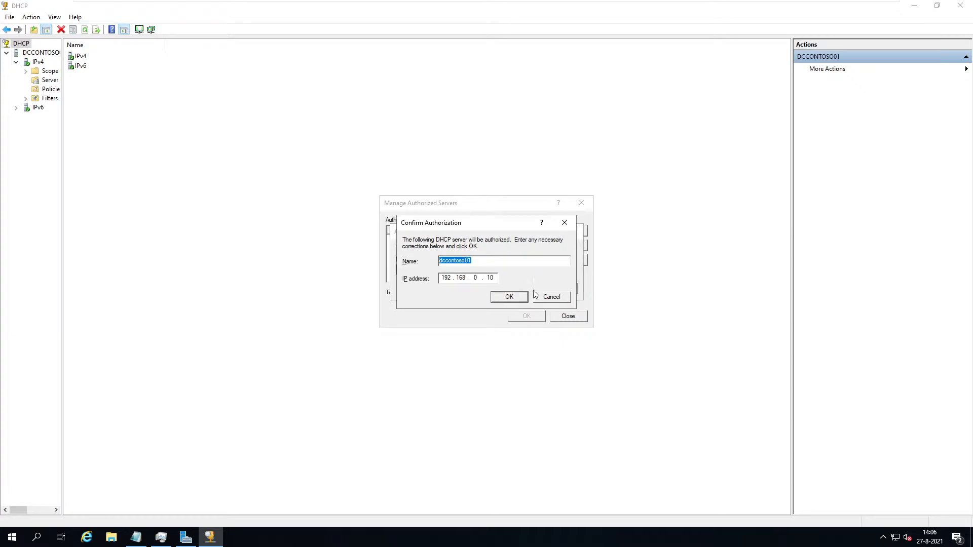
click(521, 300)
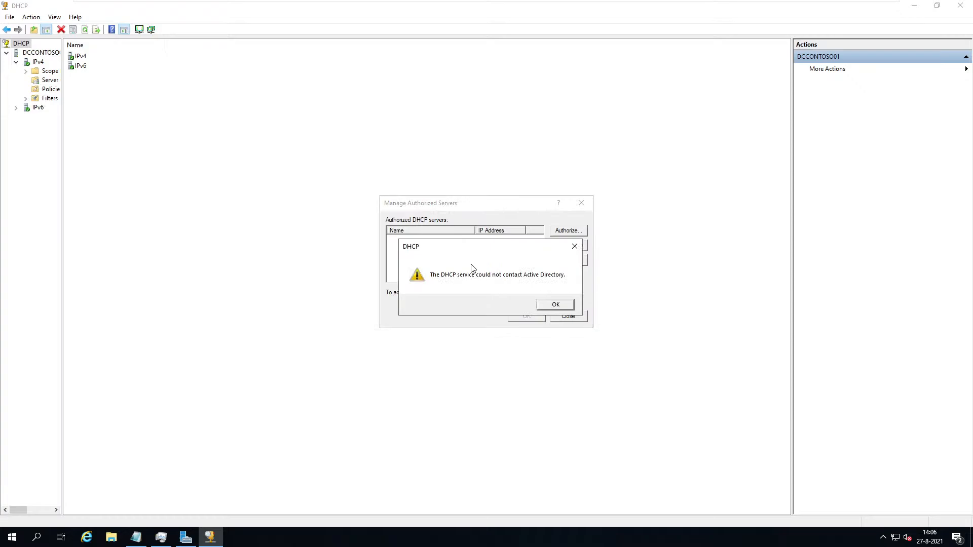
click(559, 304)
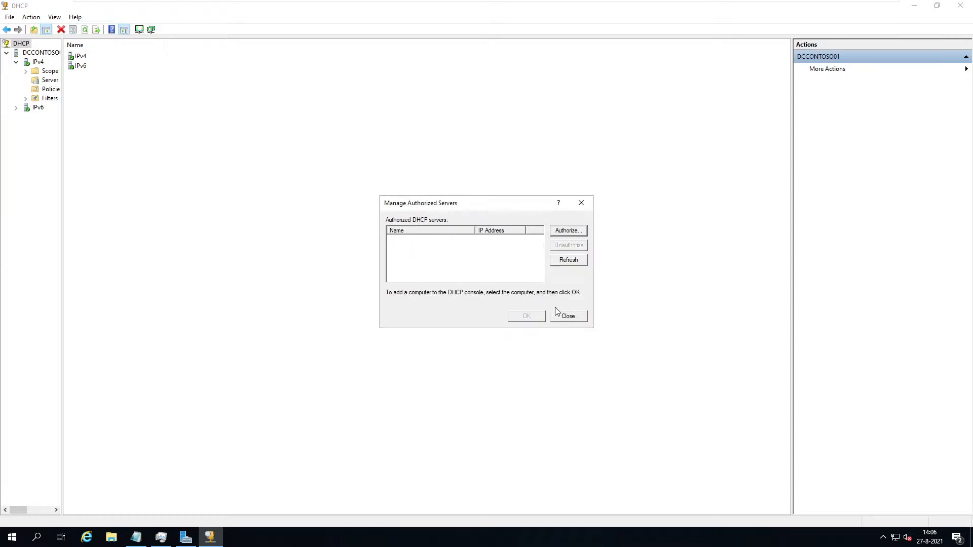
click(566, 316)
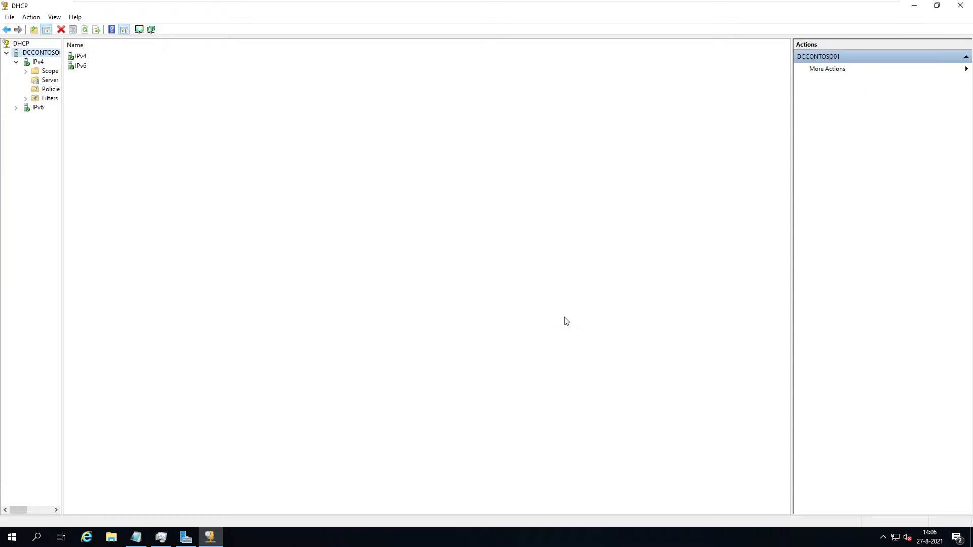
click(39, 64)
right_click(39, 64)
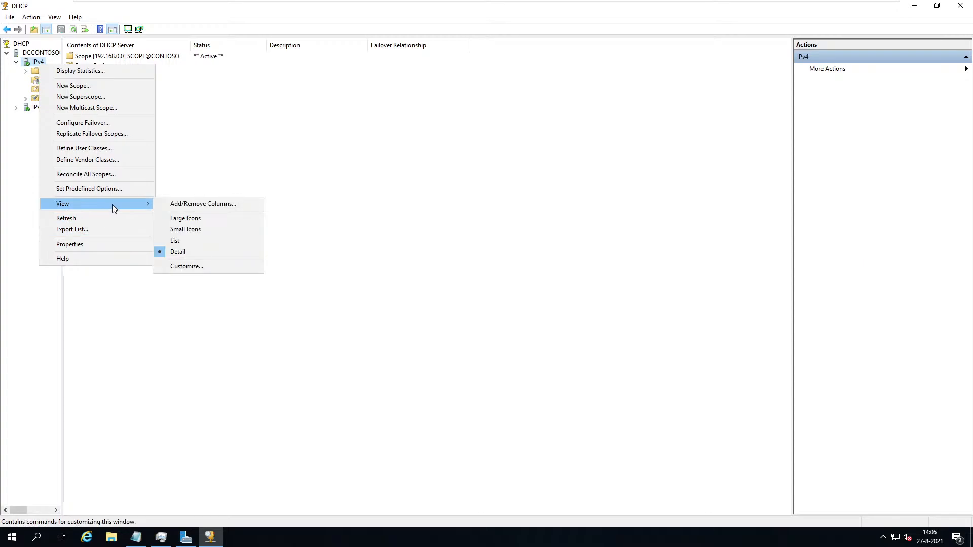
click(325, 123)
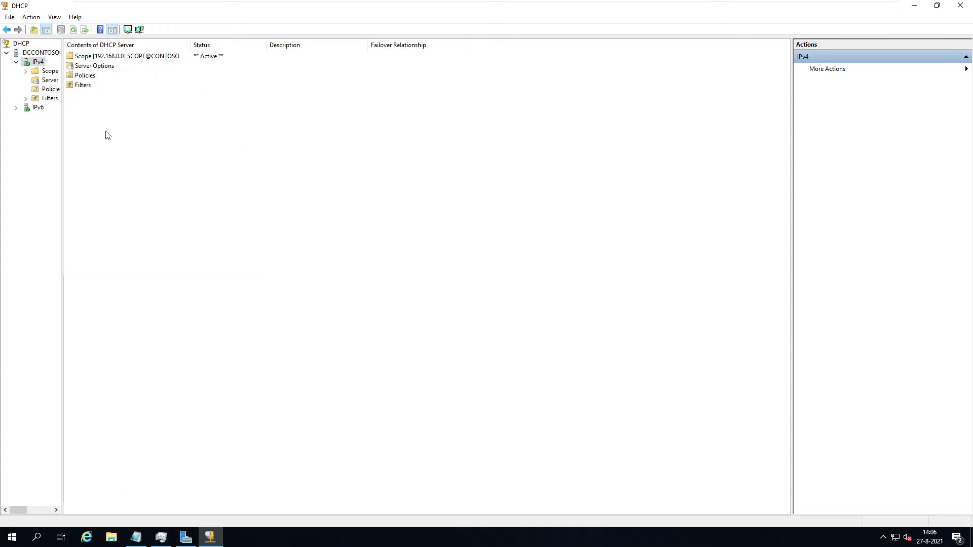
click(182, 544)
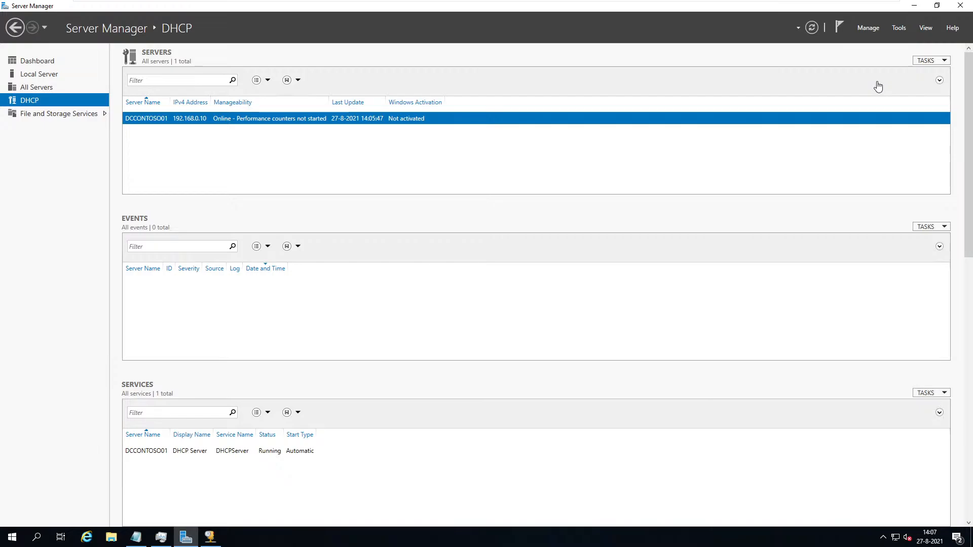
click(212, 536)
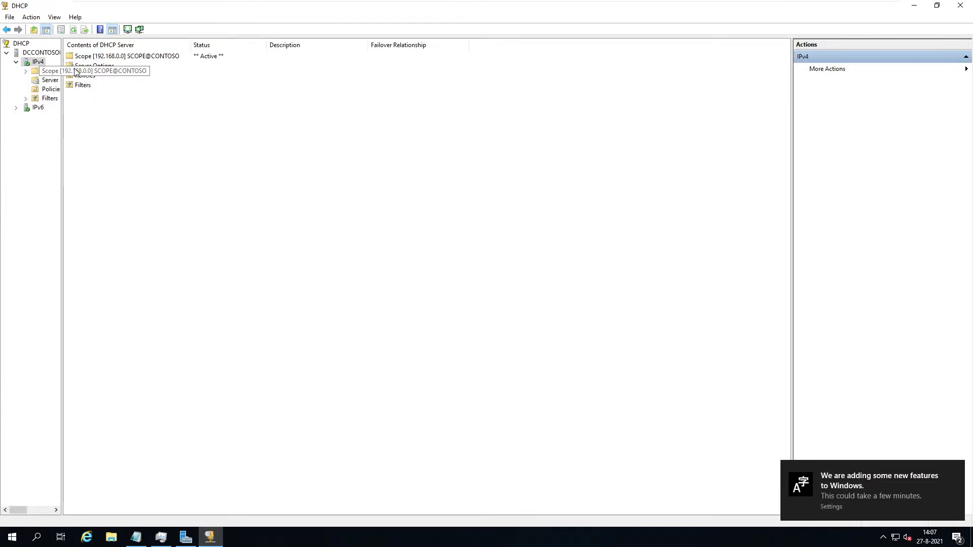
Delete the 192.168.0.0 SCOPE@CONTOSO scope and confirm the deletion.
right_click(48, 71)
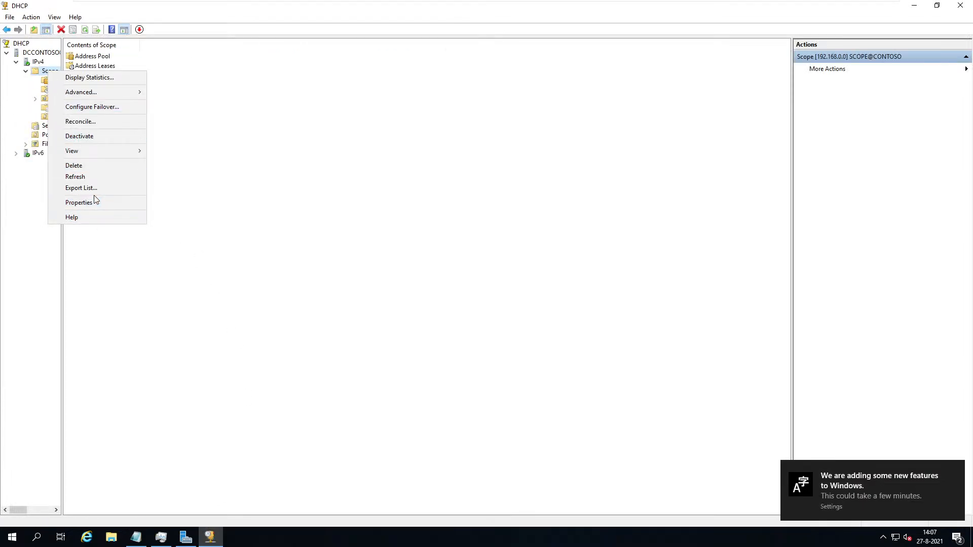
click(93, 167)
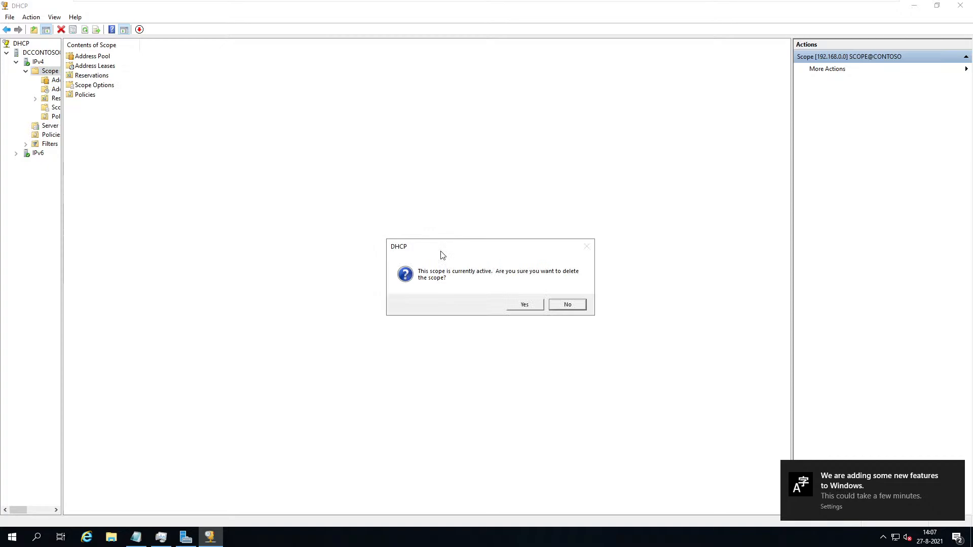
click(524, 304)
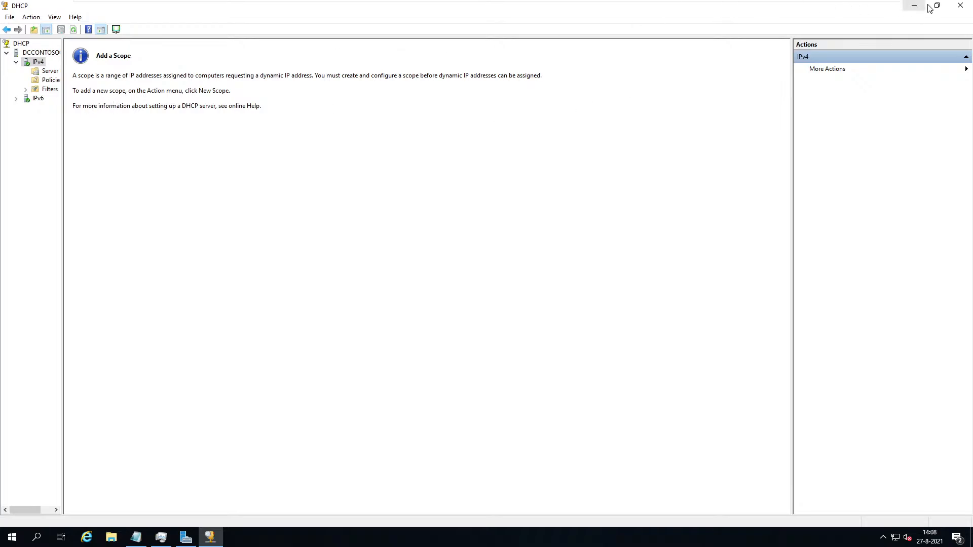
Close the DHCP console and start Add Roles and Features with role-based installation.
click(960, 6)
click(869, 28)
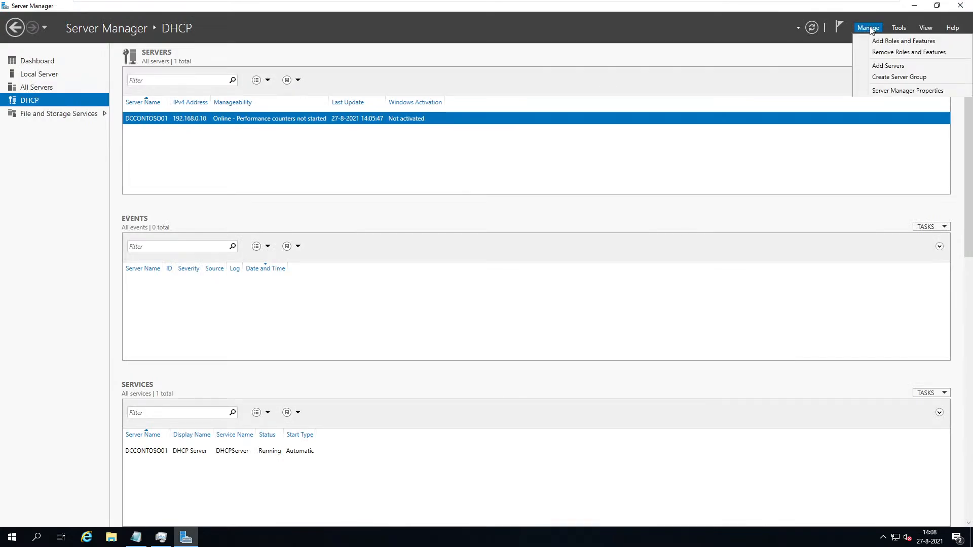
click(886, 42)
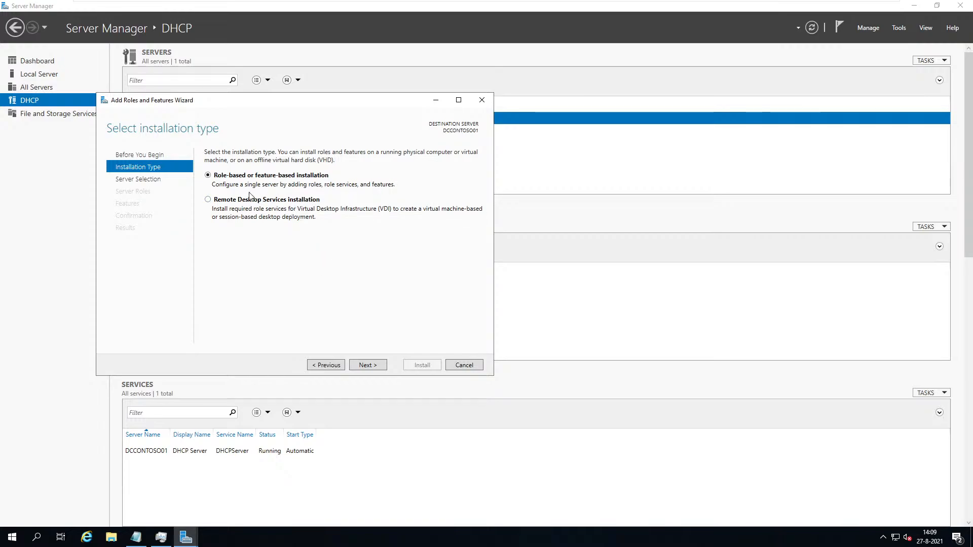
click(369, 364)
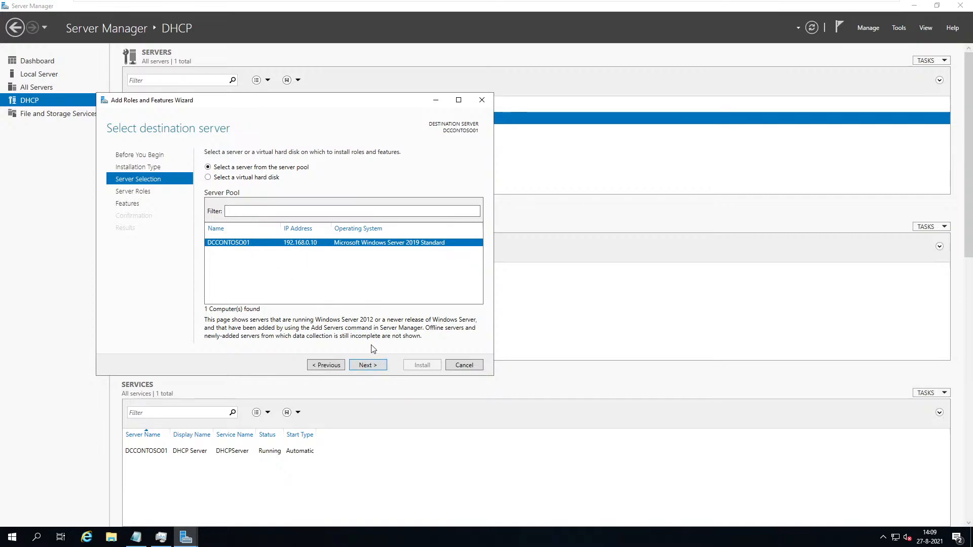
Keep DCCONTOSO01 as destination and tick Active Directory Domain Services plus its required features.
click(368, 364)
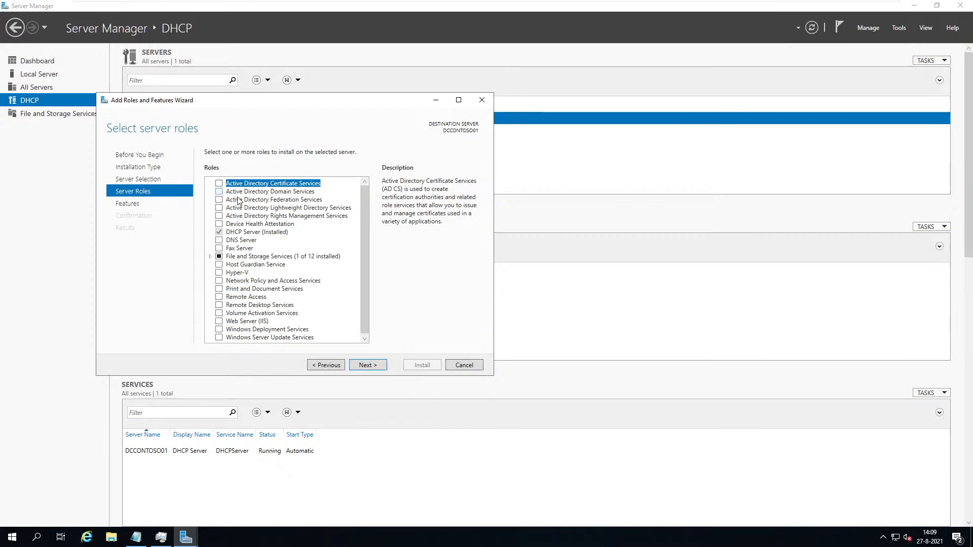
click(276, 194)
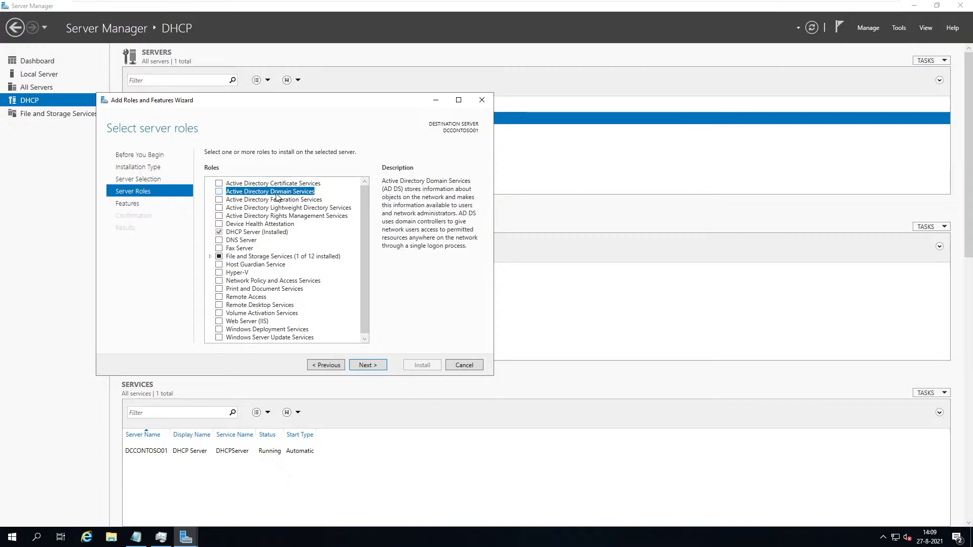
click(219, 193)
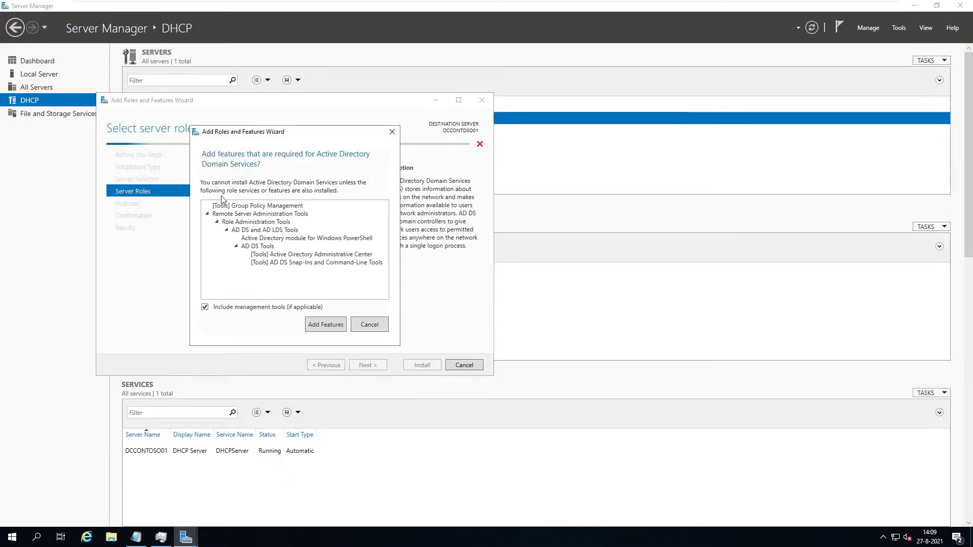
click(319, 327)
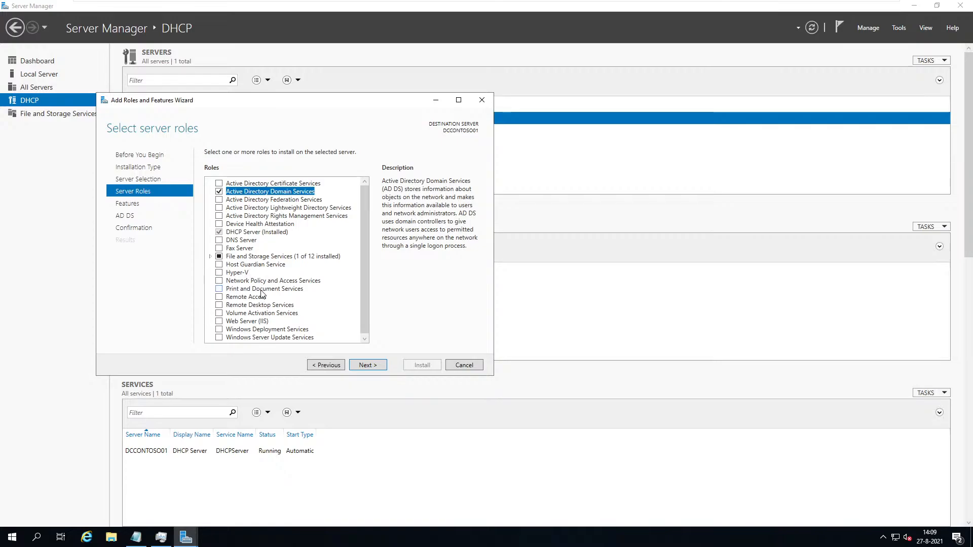
Confirm AD DS and AD LDS Tools appear under Remote Server Administration Tools in Features.
click(370, 365)
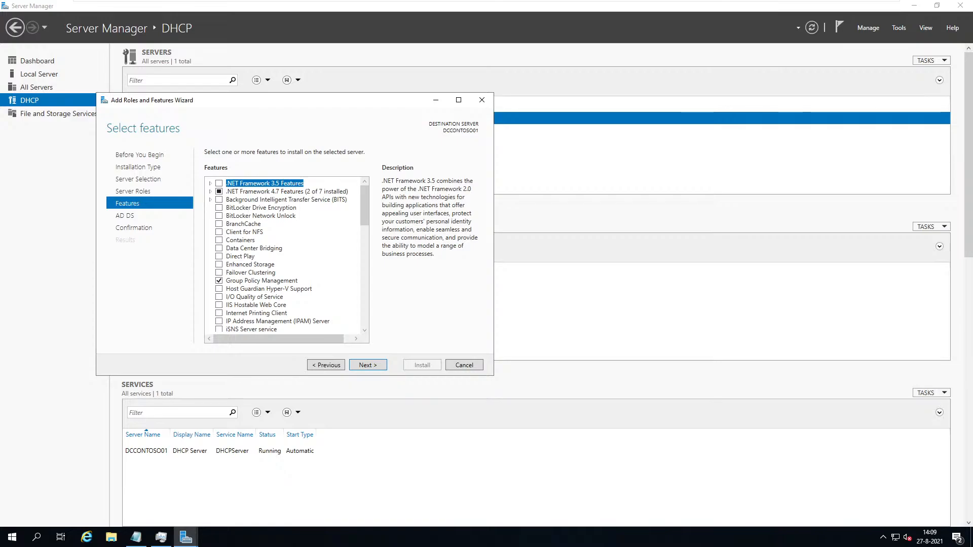
drag(368, 218, 349, 293)
scroll(350, 293, down, 3)
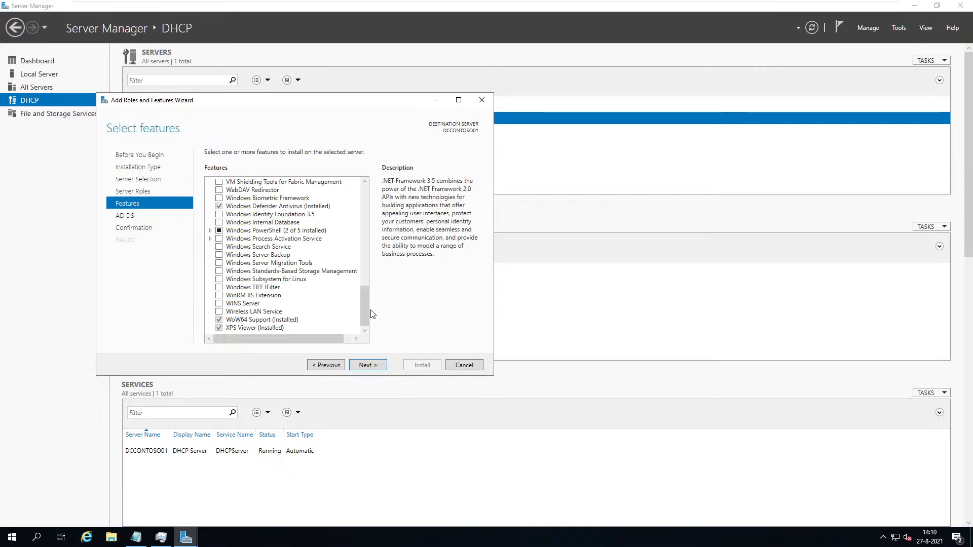
drag(365, 311, 369, 261)
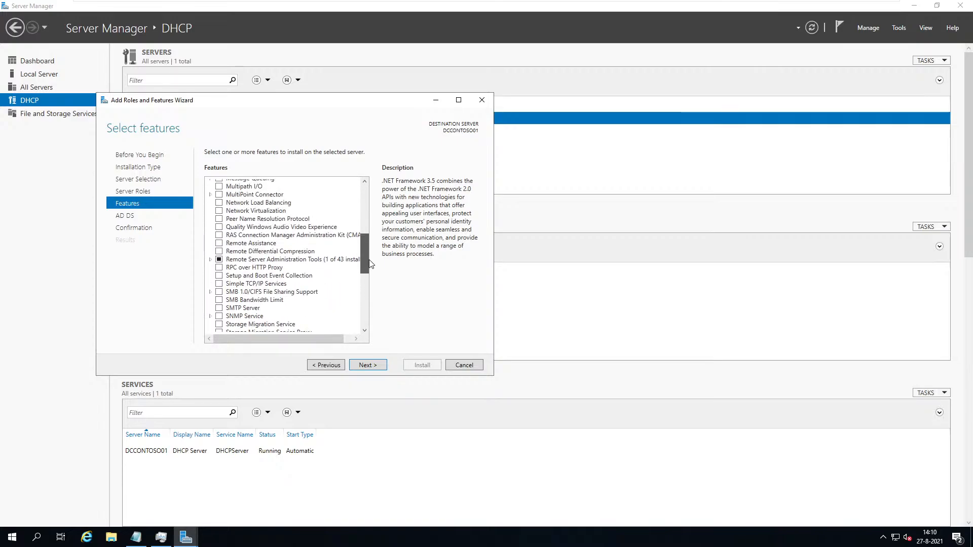
click(210, 259)
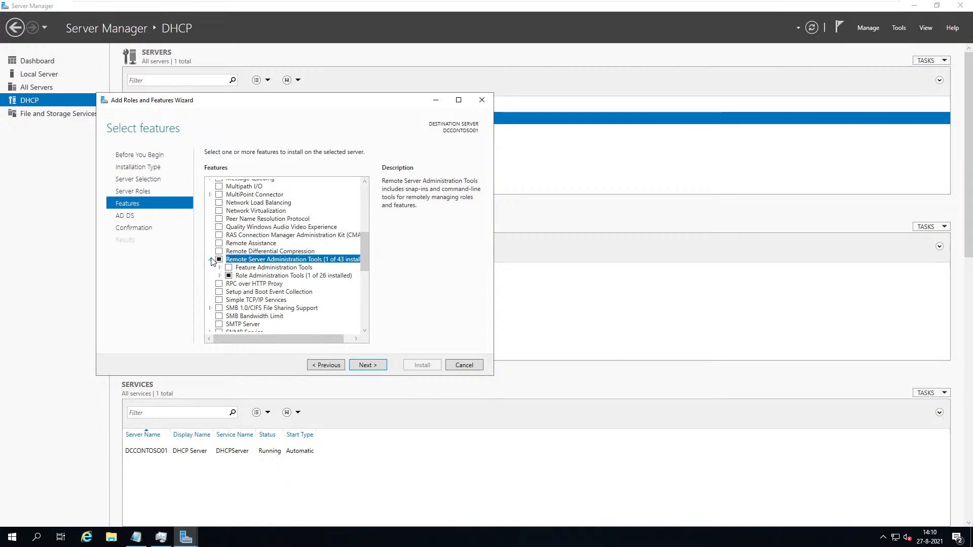
click(221, 276)
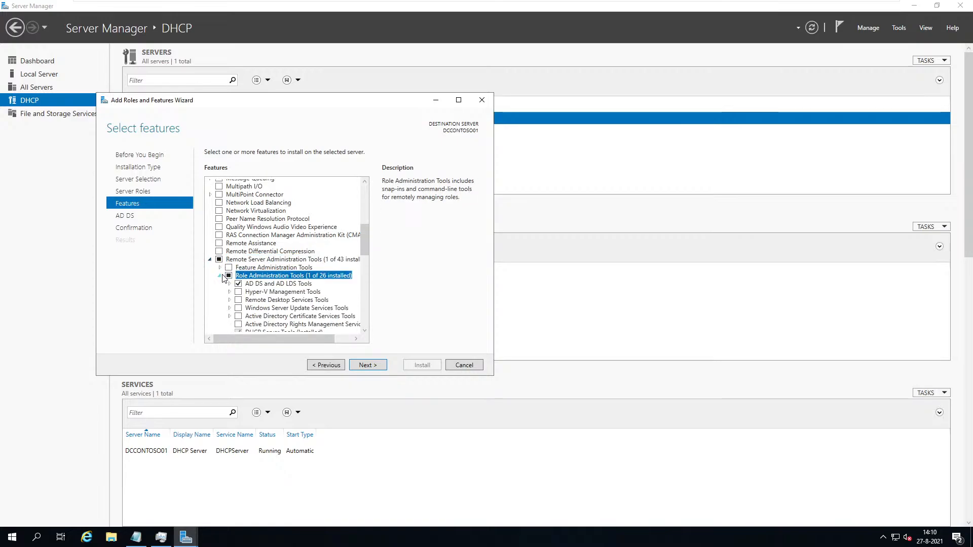
click(229, 284)
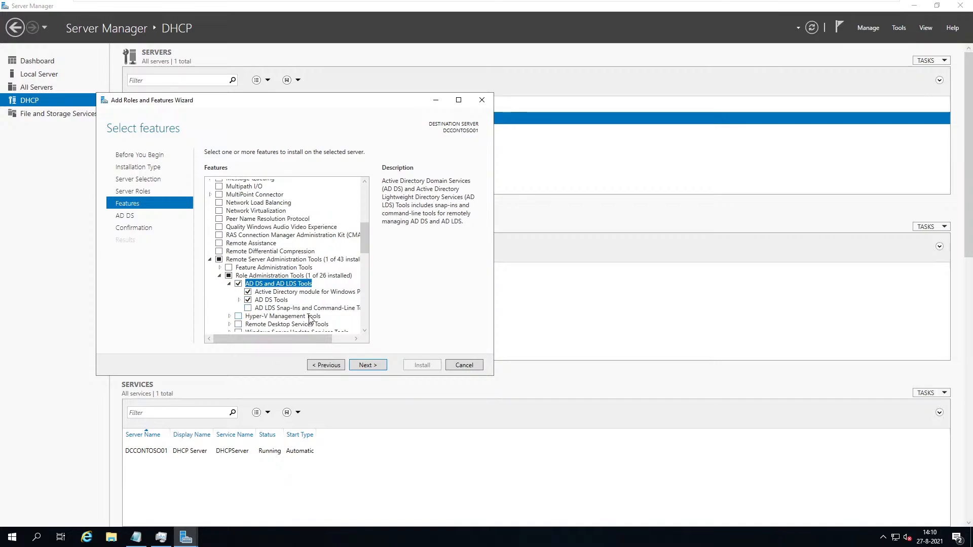
drag(363, 244, 387, 194)
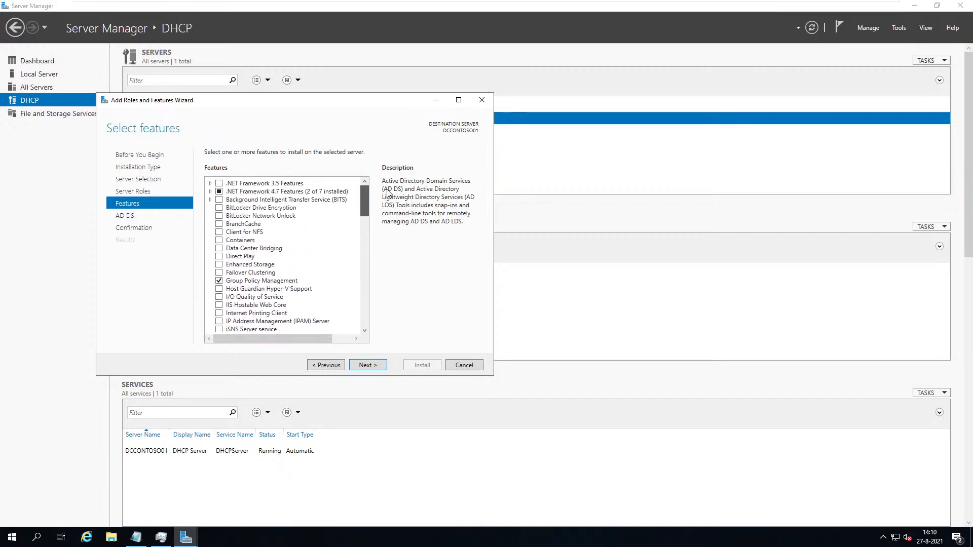
click(375, 370)
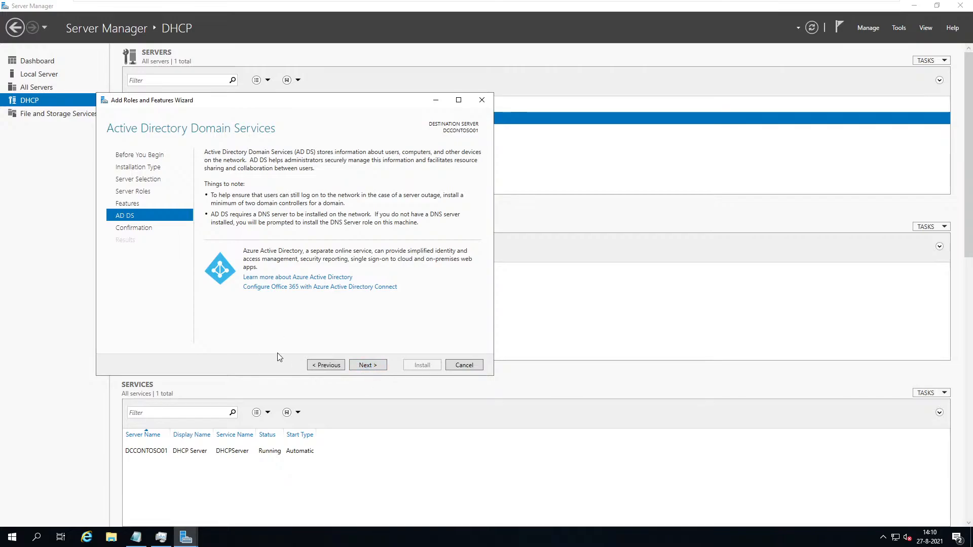
Advance to Confirmation and allow the destination server to restart automatically if required.
click(376, 365)
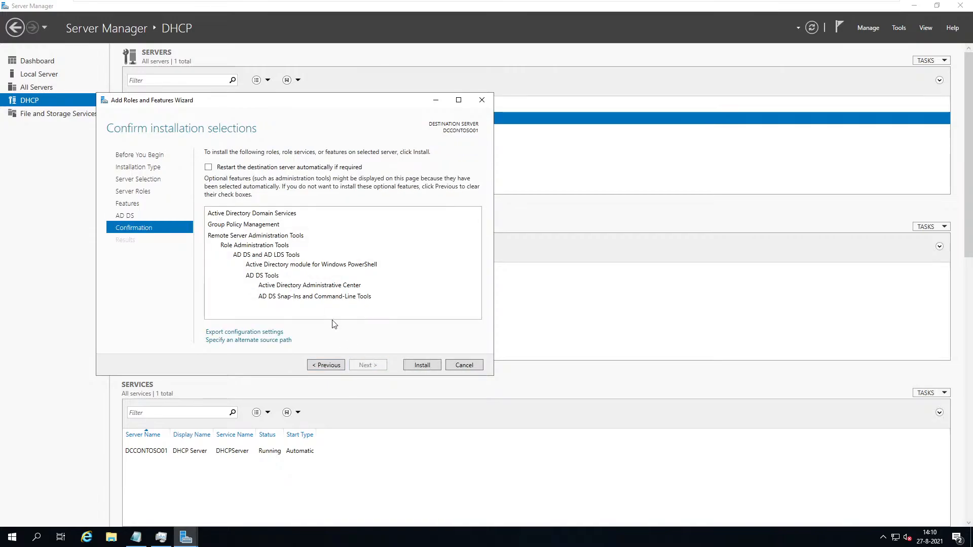
click(208, 167)
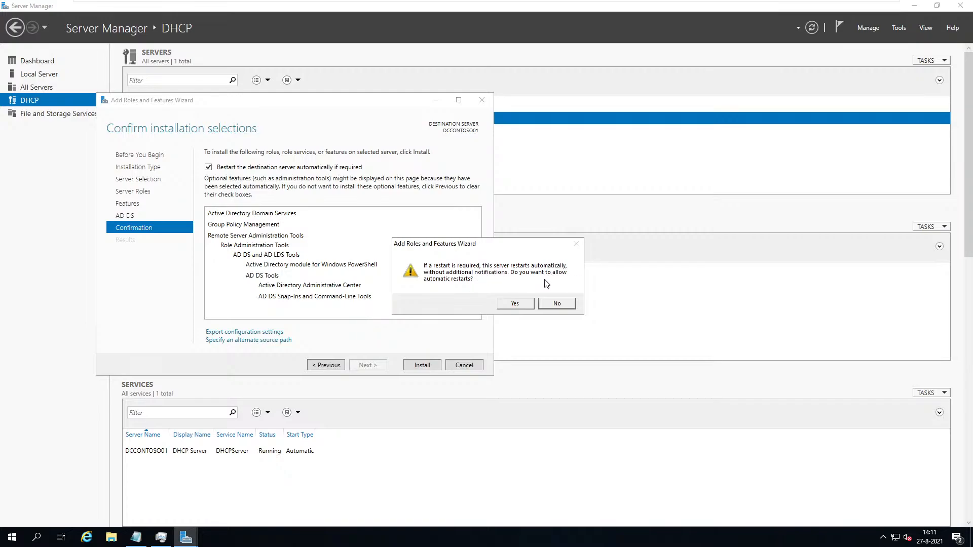
click(517, 303)
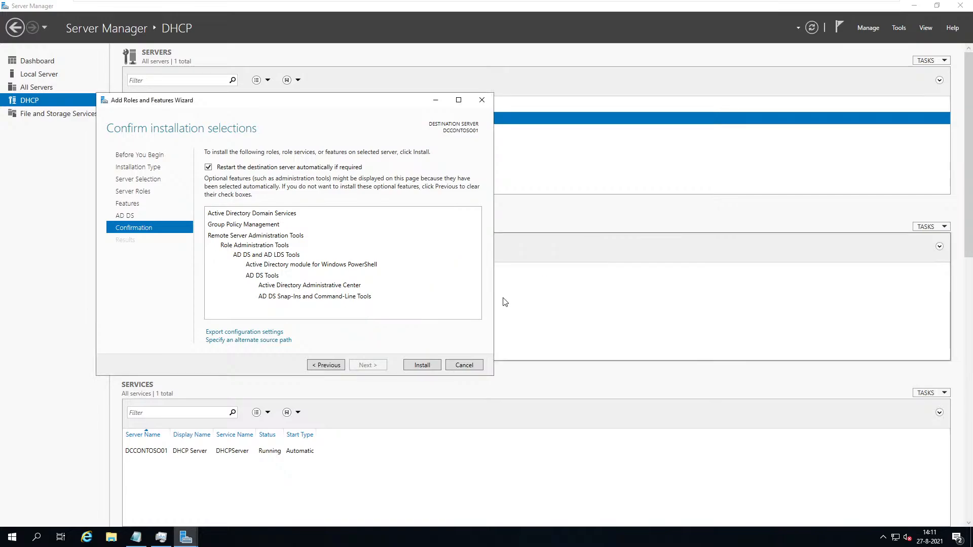
Install AD DS with Group Policy Management and AD DS tools and wait for success.
click(419, 367)
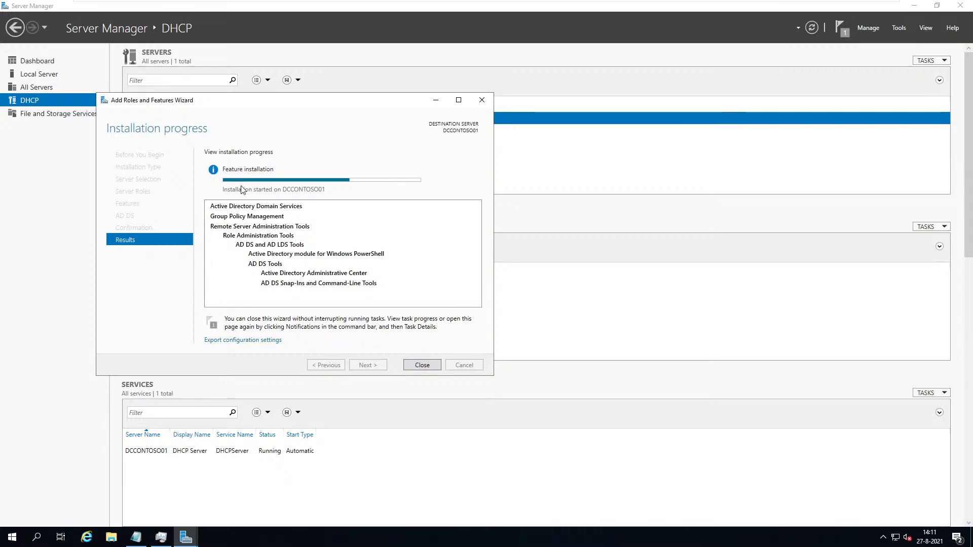
mouse_move(262, 342)
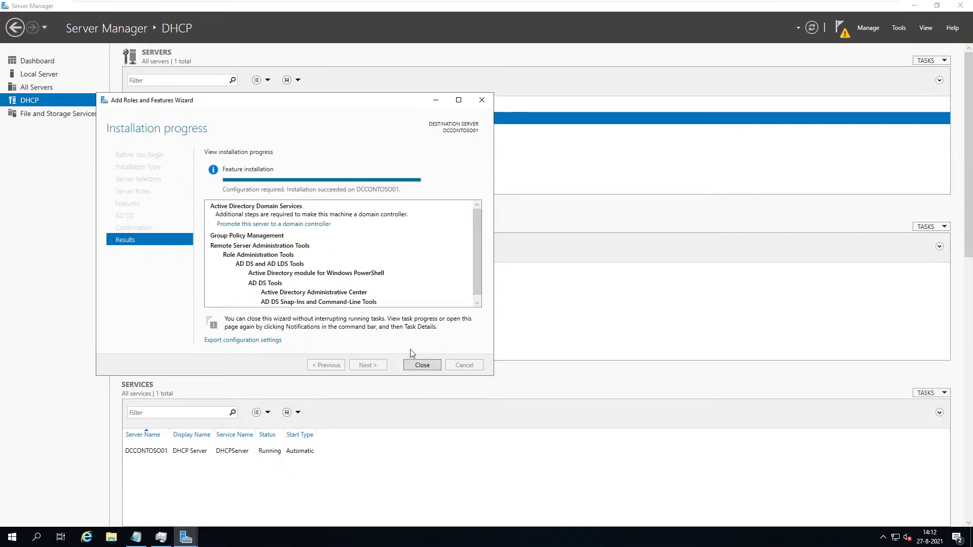
Close the wizard and Task Manager, then show AD DS notifications for DCCONTOSO01.
click(424, 366)
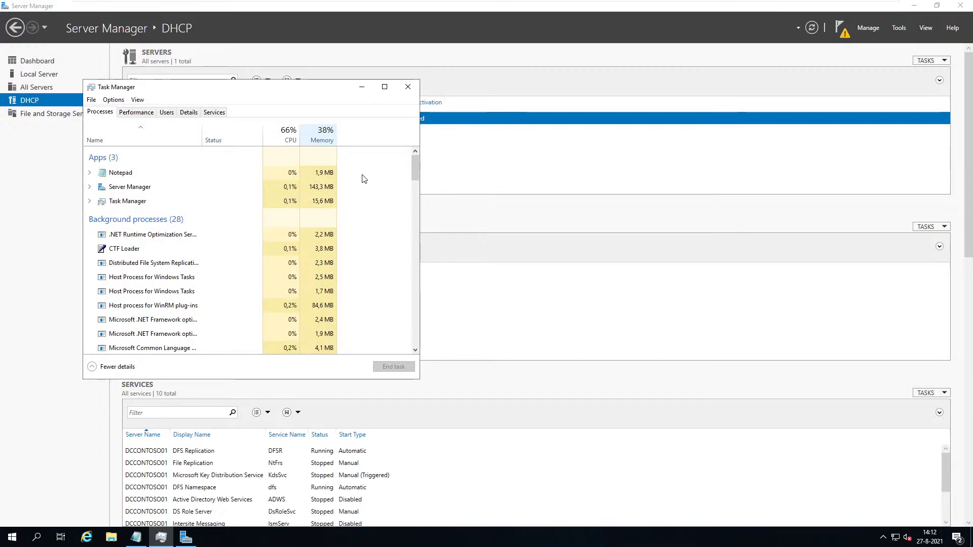
click(407, 88)
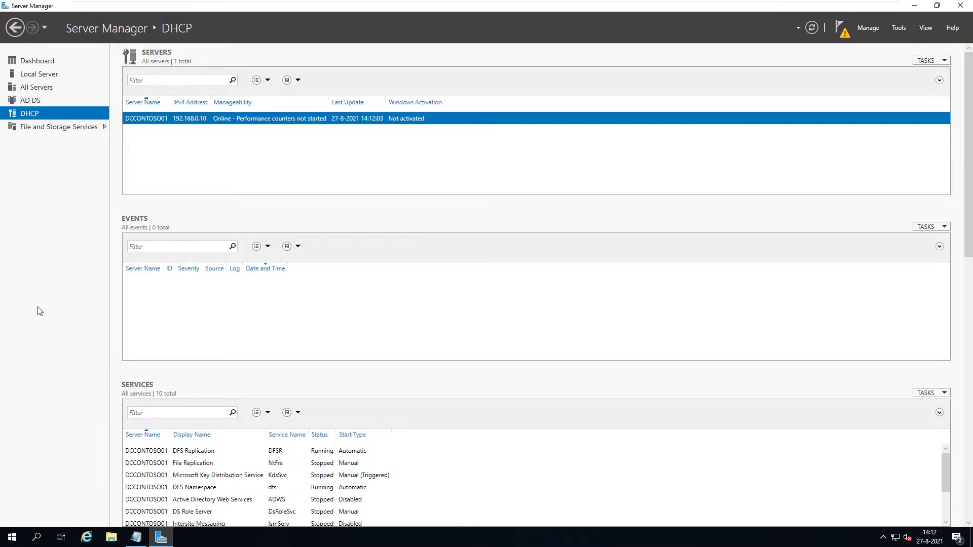
click(33, 101)
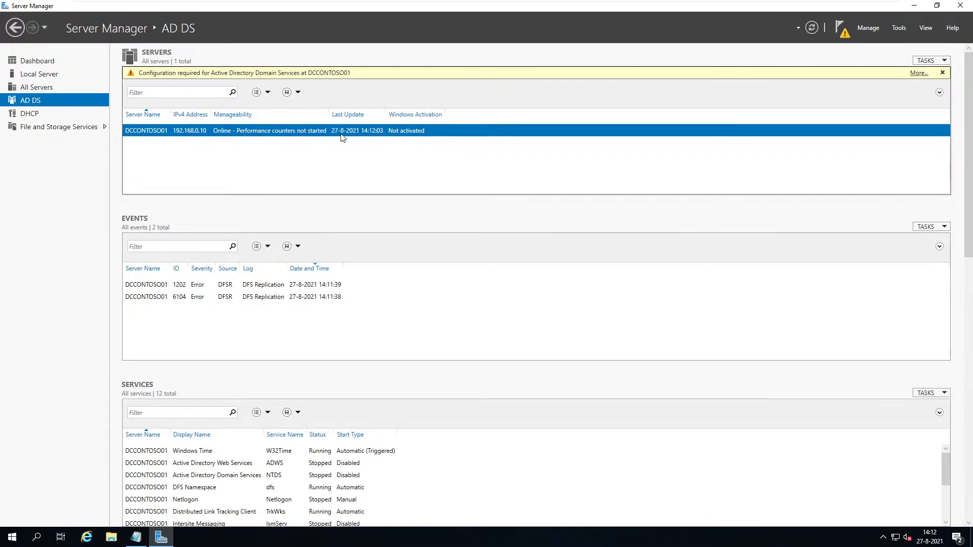
click(840, 28)
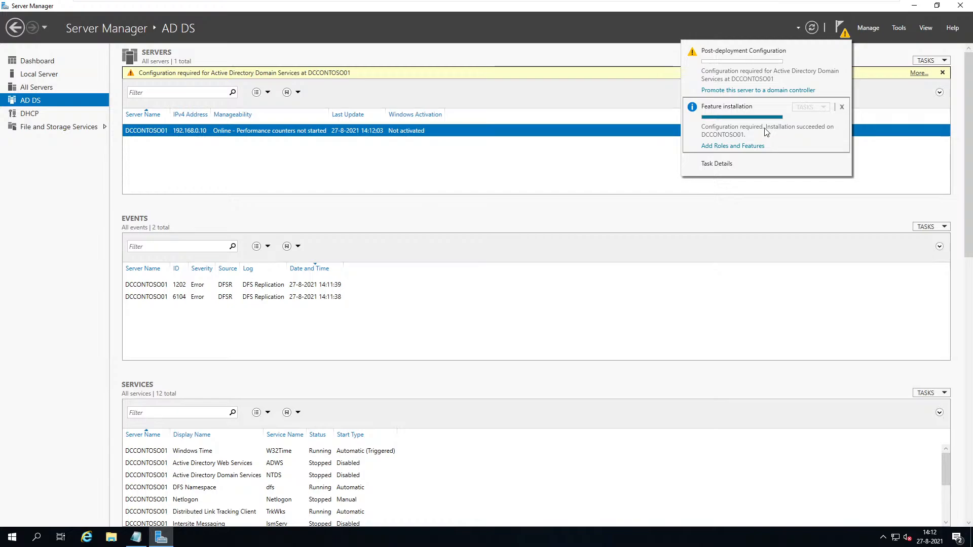
Start the domain controller promotion as a new forest with root domain CONTOSO.com.
click(745, 92)
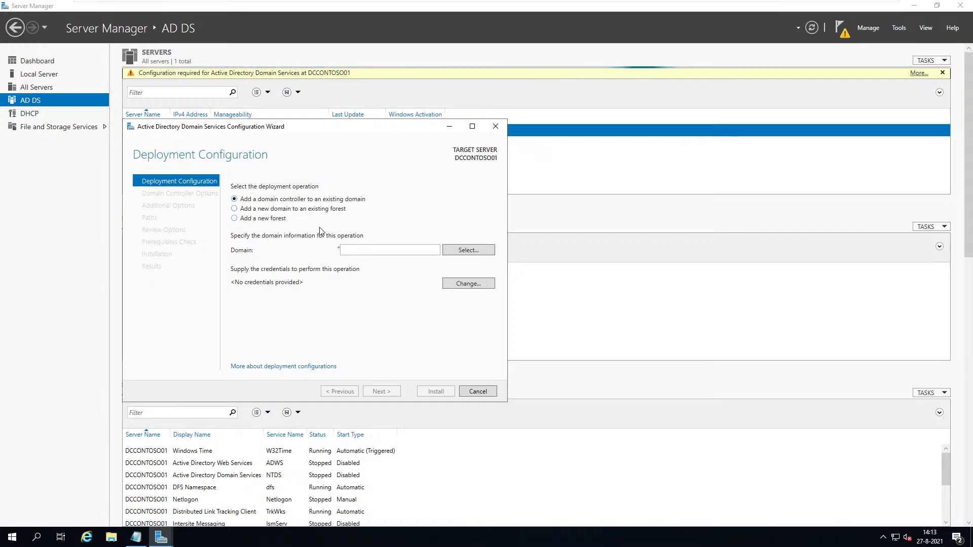
click(257, 218)
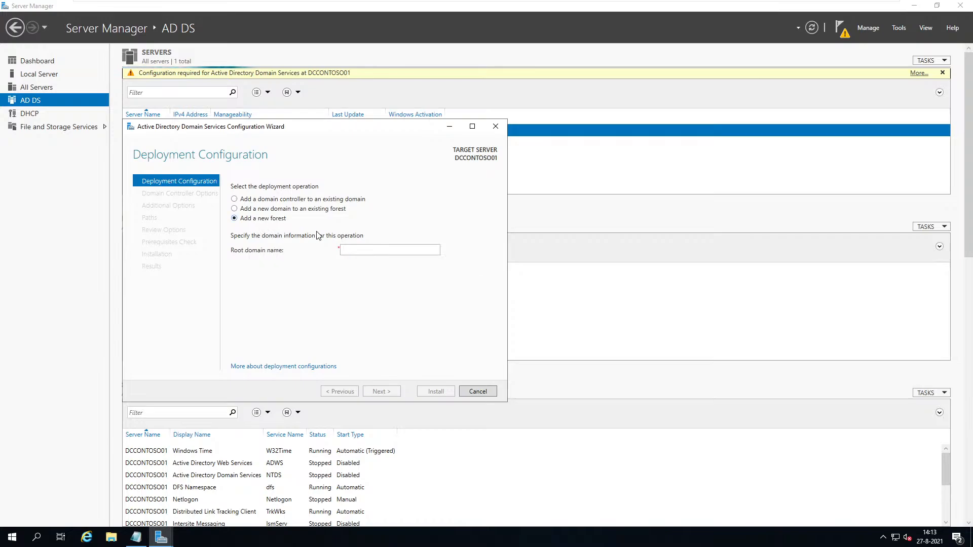
click(373, 249)
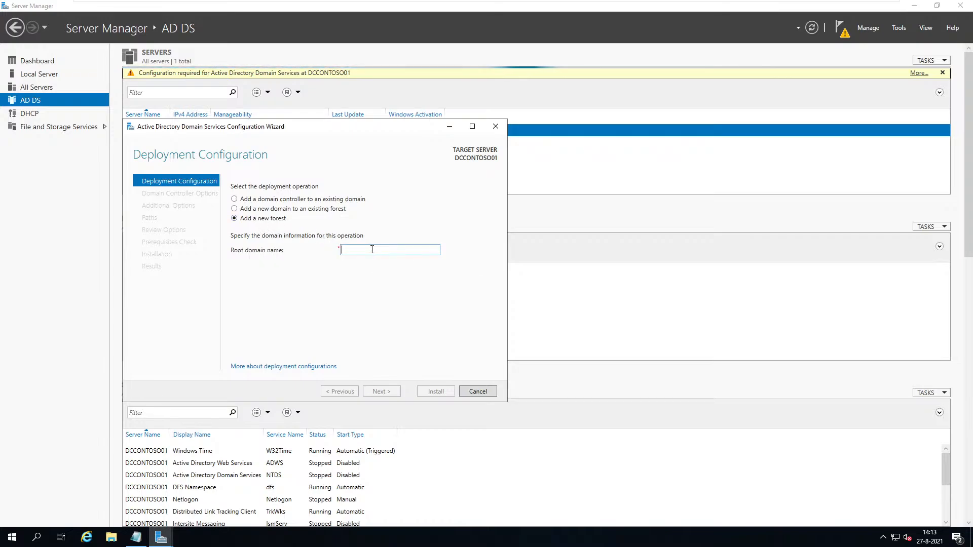
text(CON)
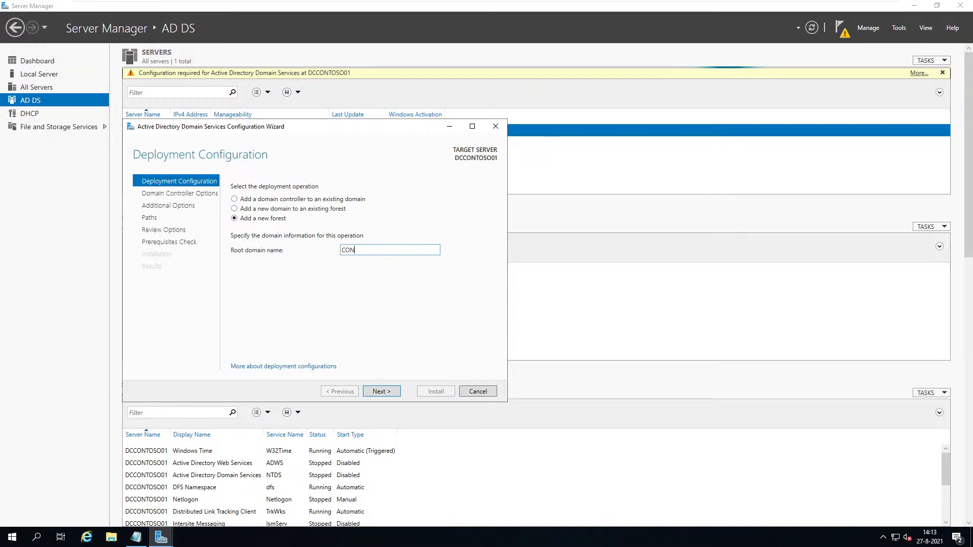
text(TOSO.com)
Keep forest and domain functional levels at Windows Server 2016.
click(391, 394)
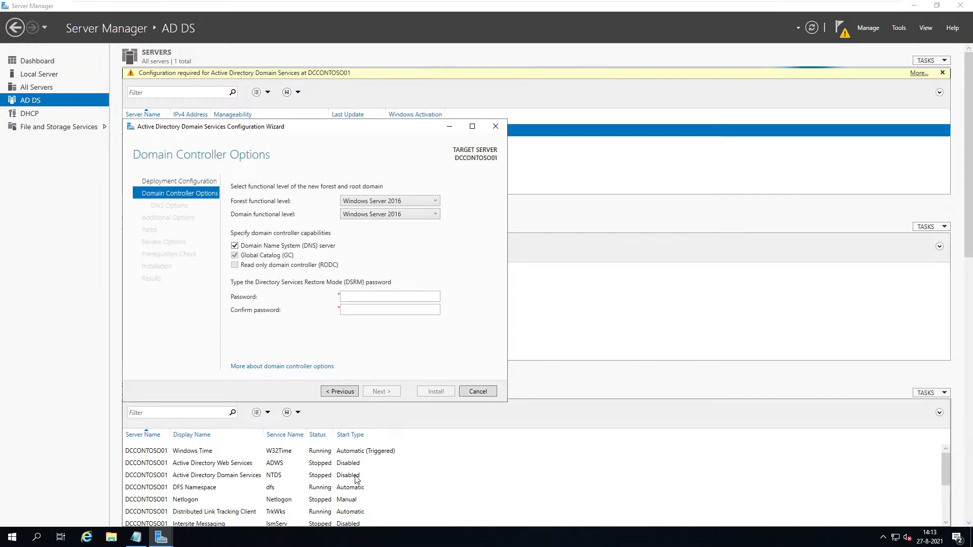
click(420, 202)
click(420, 203)
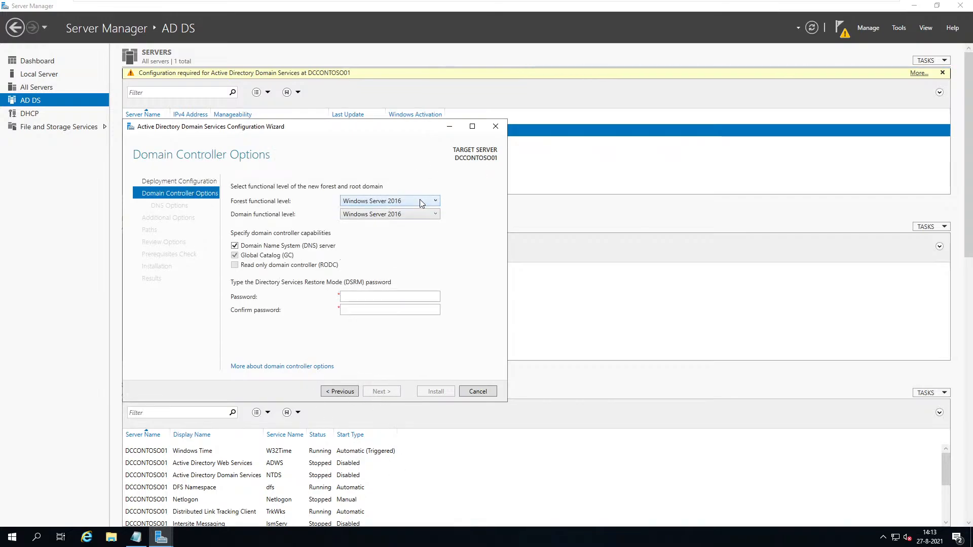
click(406, 218)
click(409, 217)
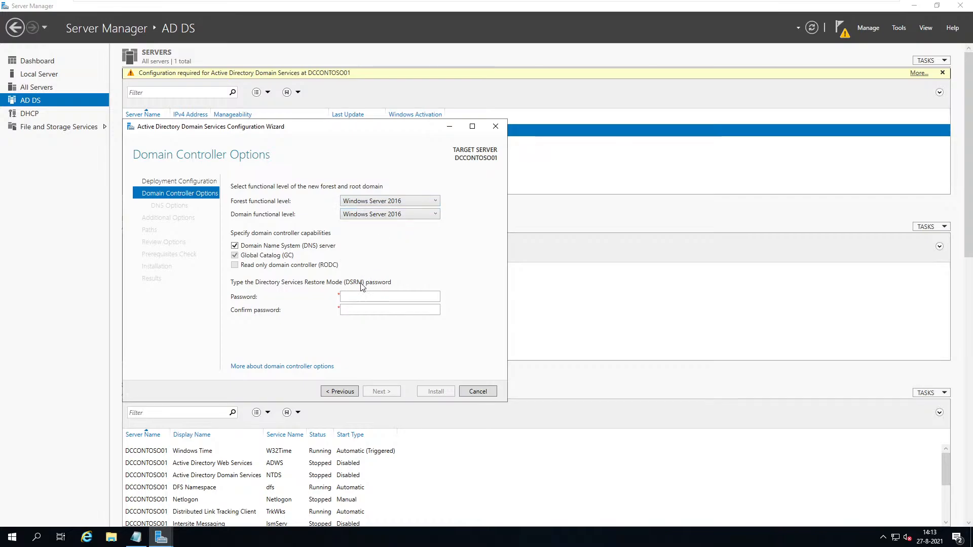
Enter the Directory Services Restore Mode password and confirm it.
click(357, 298)
text(••••••••)
key(Tab)
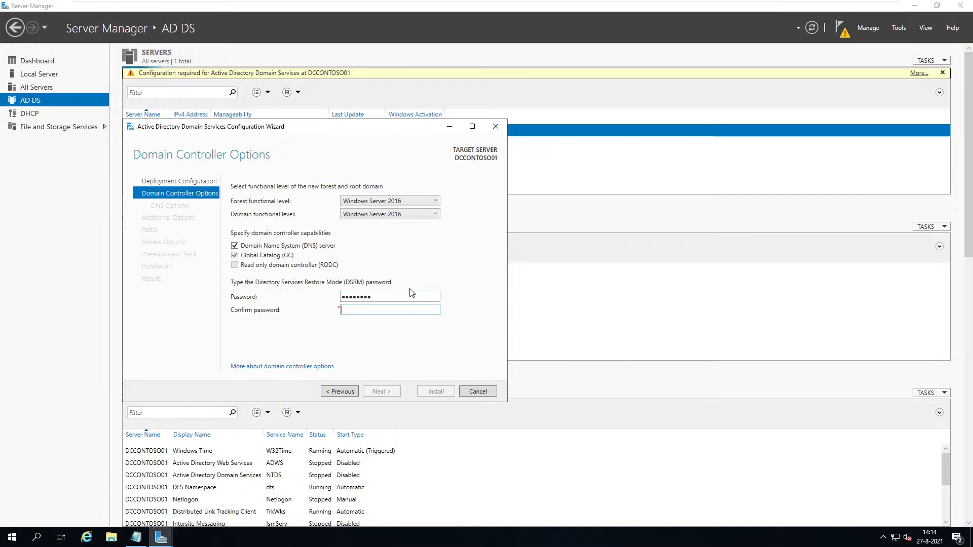
text(••)
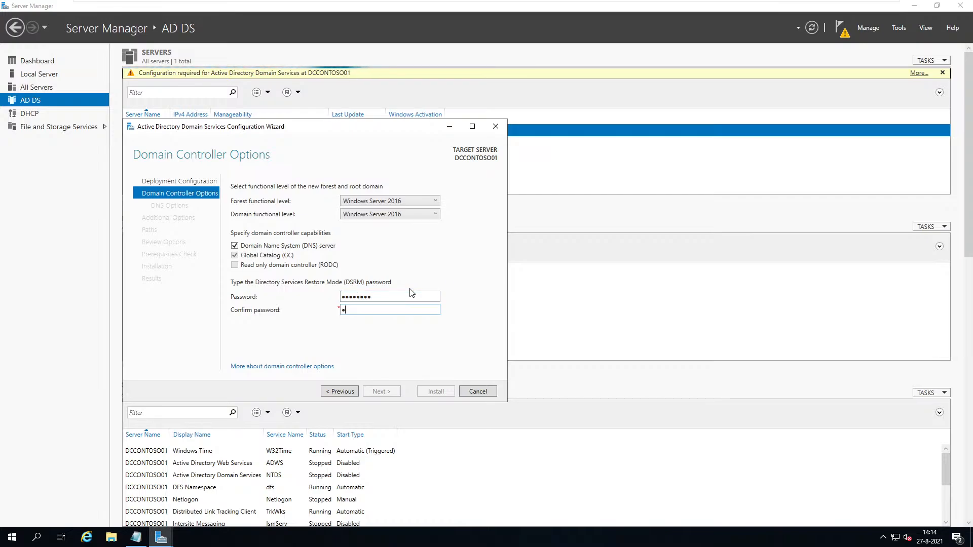
text(••••••)
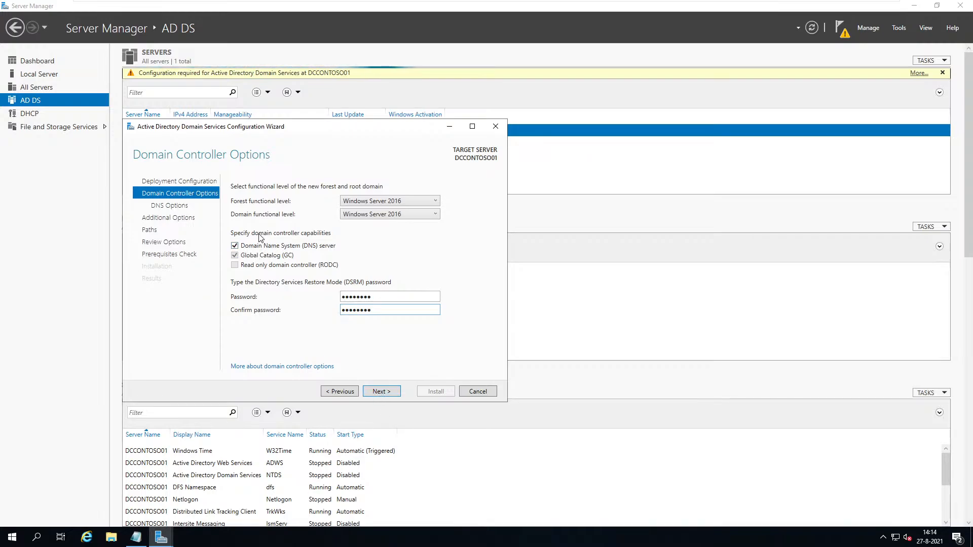
Accept the DNS options and CONTOSO NetBIOS name, reaching the NTDS and SYSVOL Paths page.
click(380, 393)
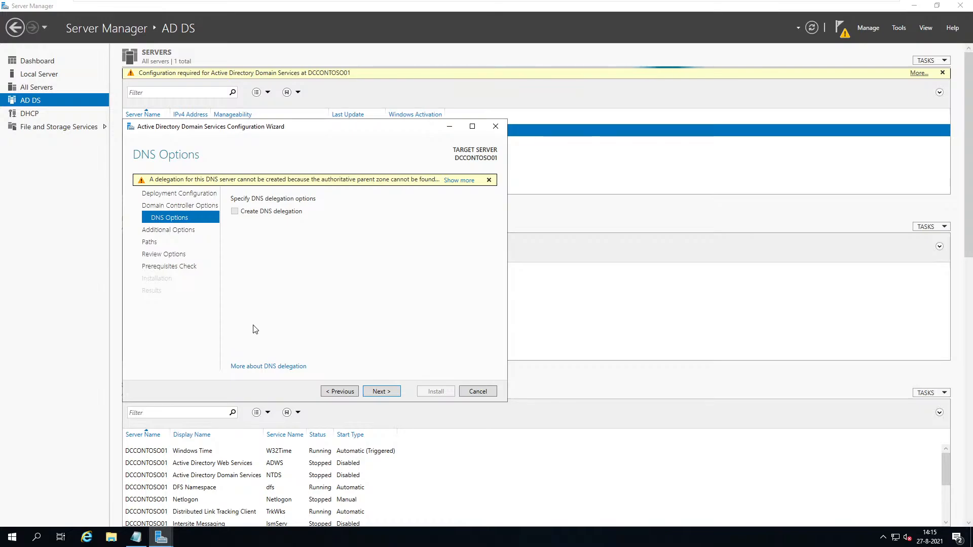
click(388, 394)
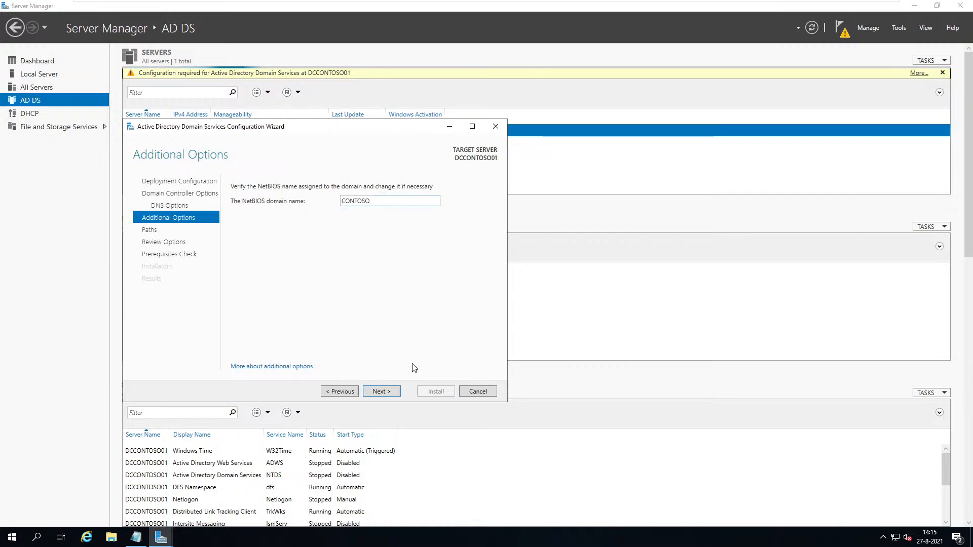
click(391, 394)
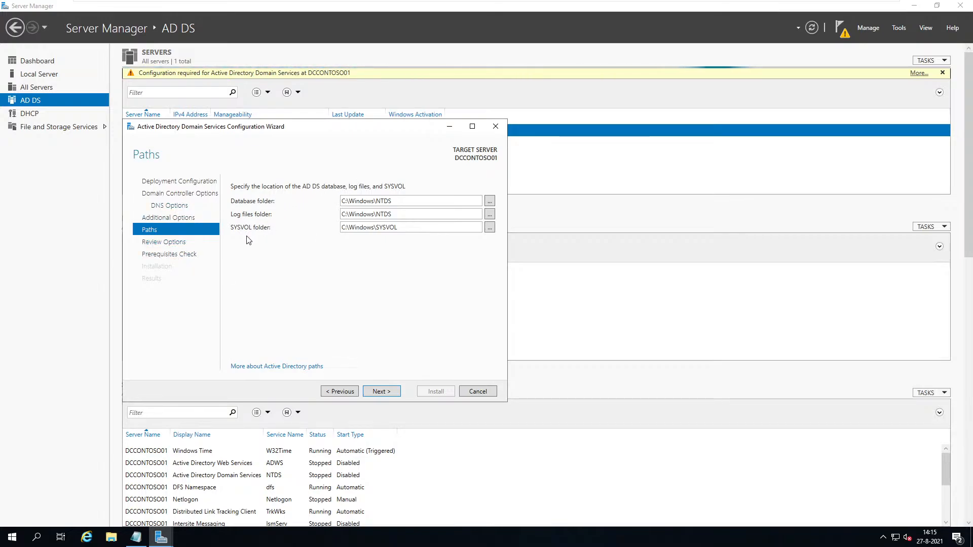
Review the options, pass the prerequisites check, and install the CONTOSO.com domain controller.
click(381, 391)
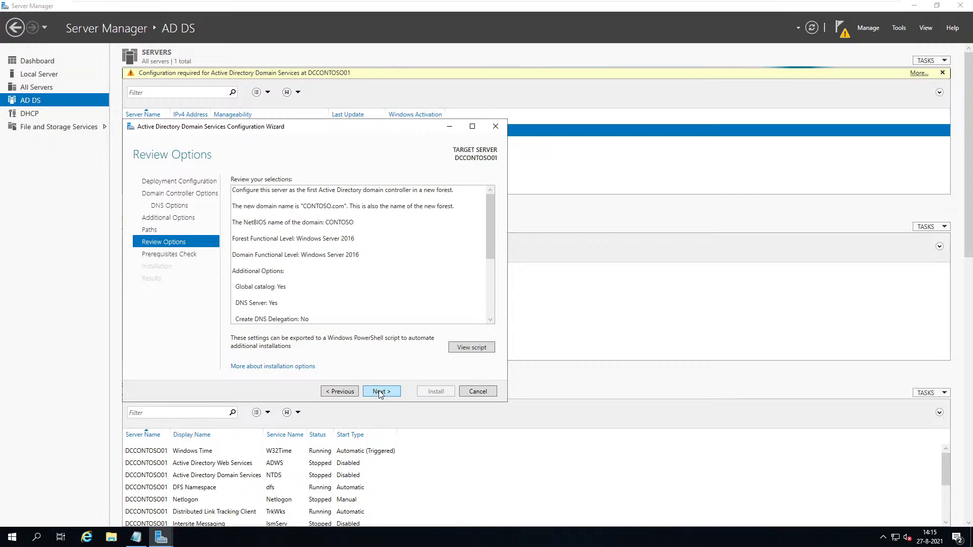
click(383, 394)
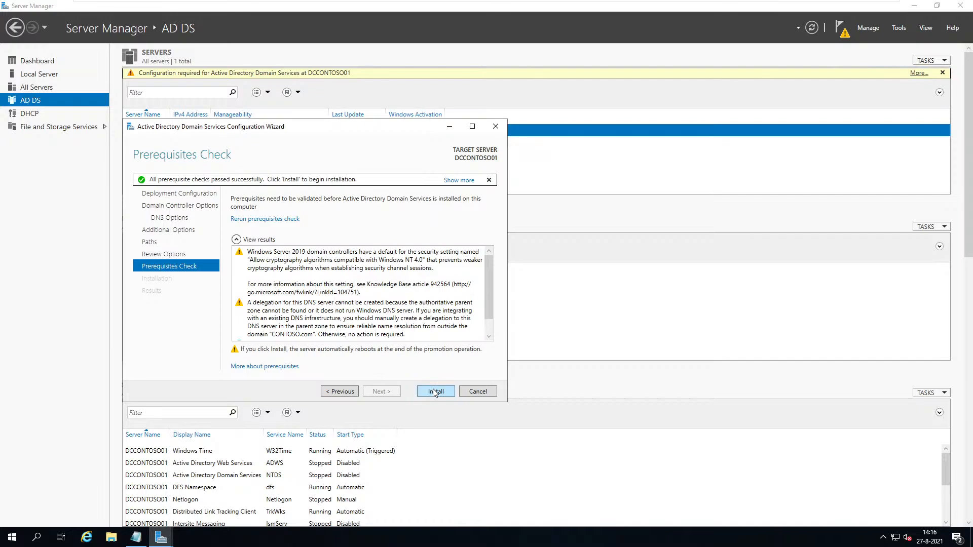
scroll(287, 289, down, 1)
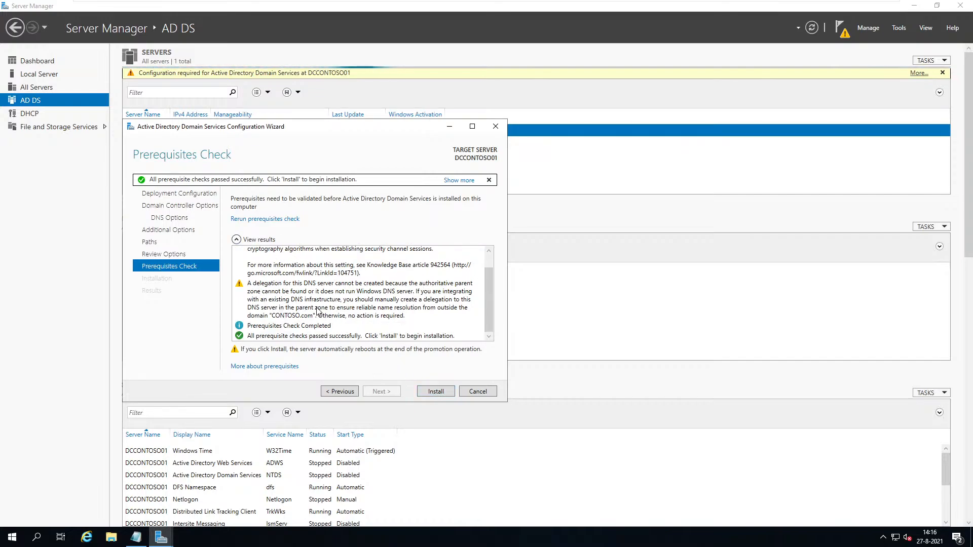
scroll(344, 300, up, 1)
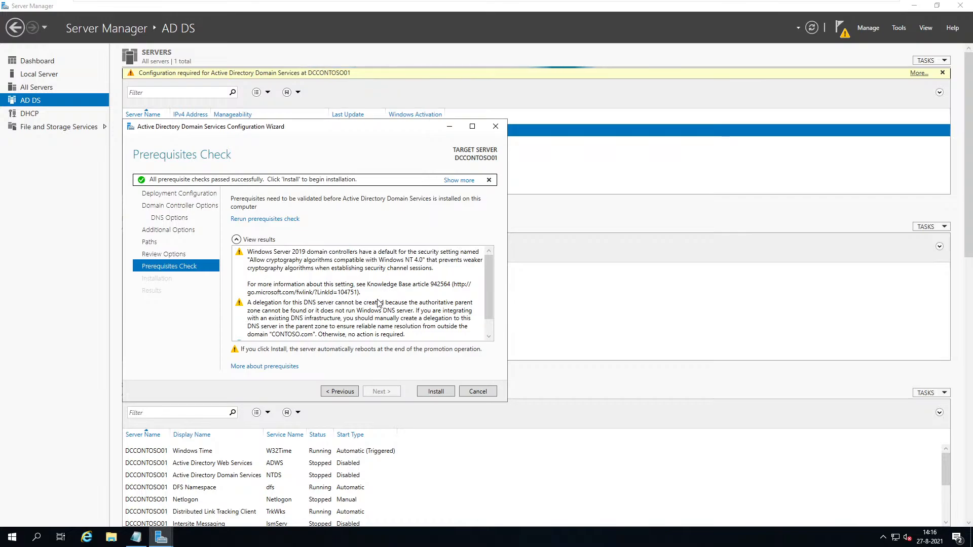
click(448, 393)
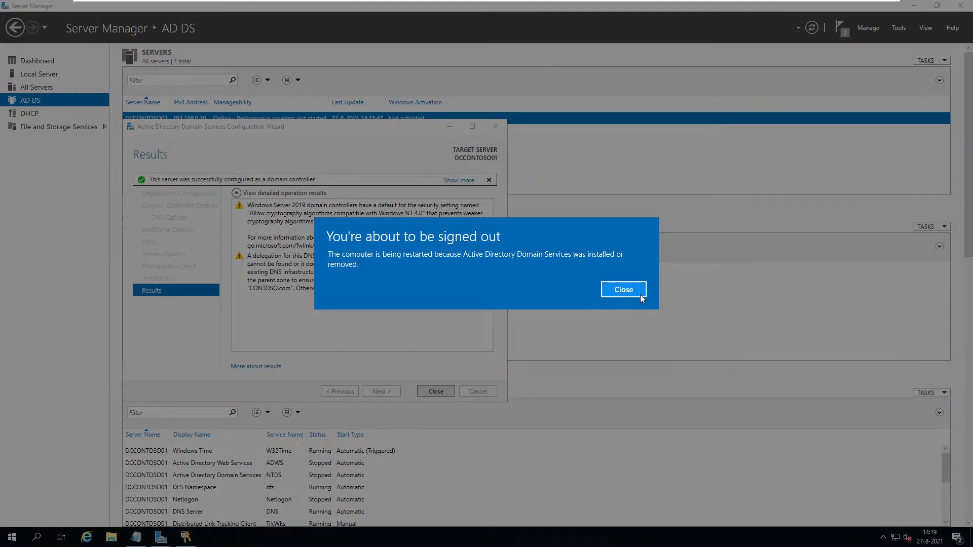
Dismiss the sign-out notice and shut down the server from the Start menu.
click(640, 295)
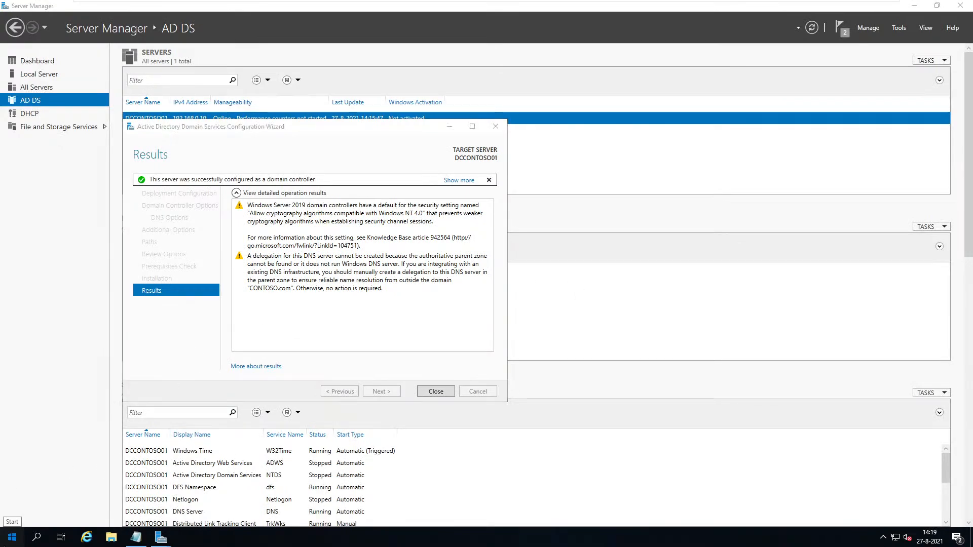
click(7, 539)
click(6, 514)
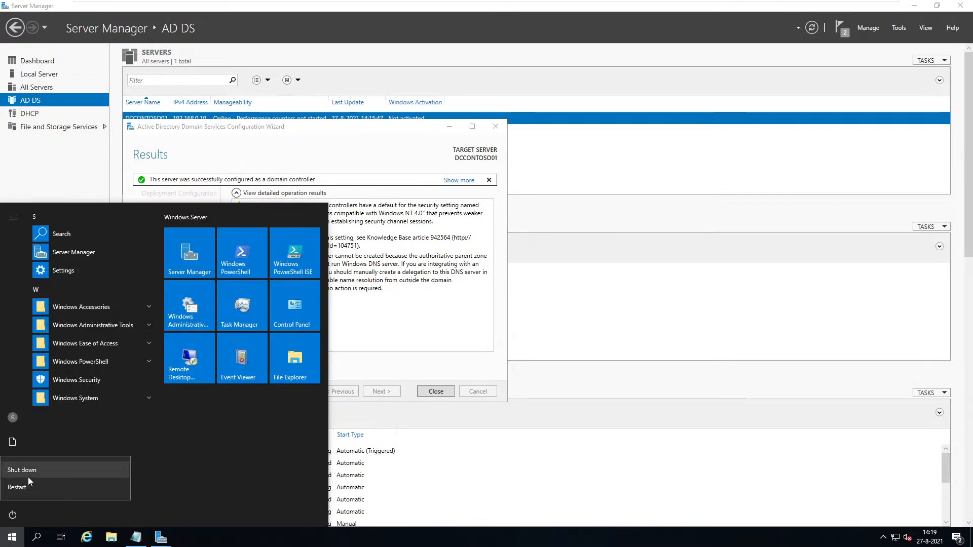
click(29, 485)
click(134, 486)
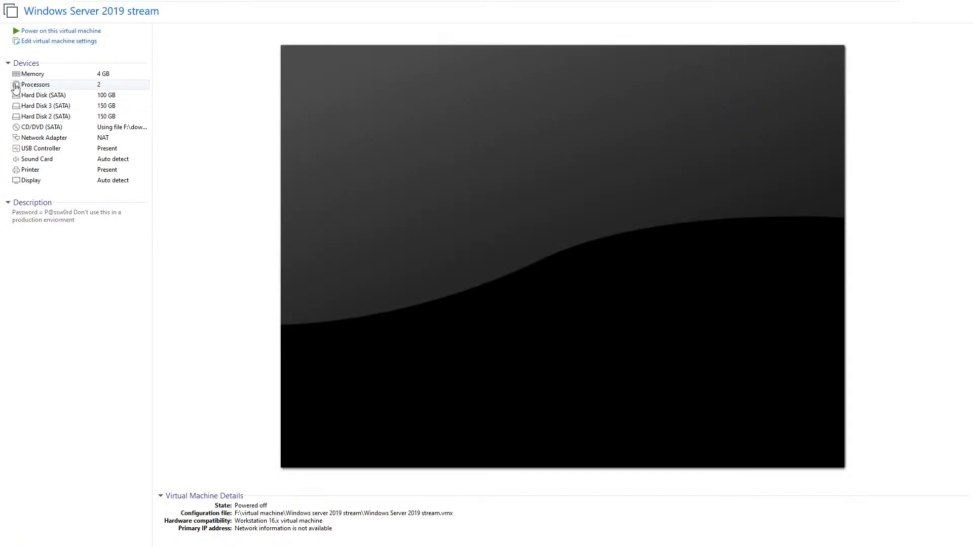
Power on the Windows Server 2019 stream virtual machine in VMware Workstation.
click(55, 41)
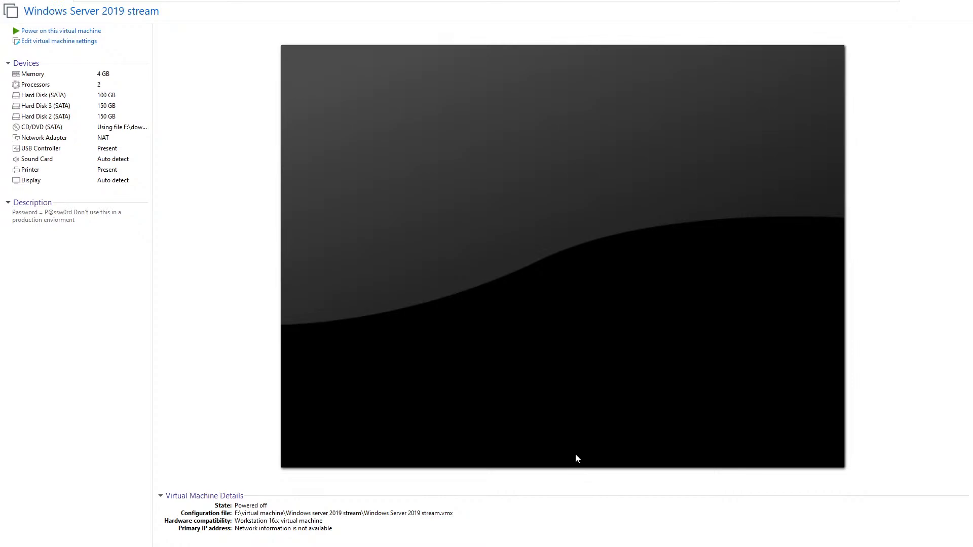
click(75, 33)
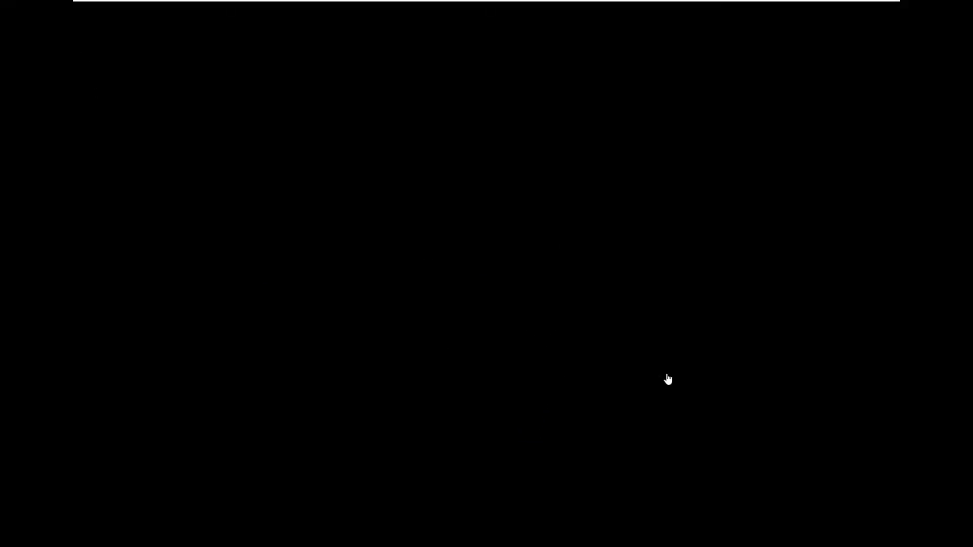